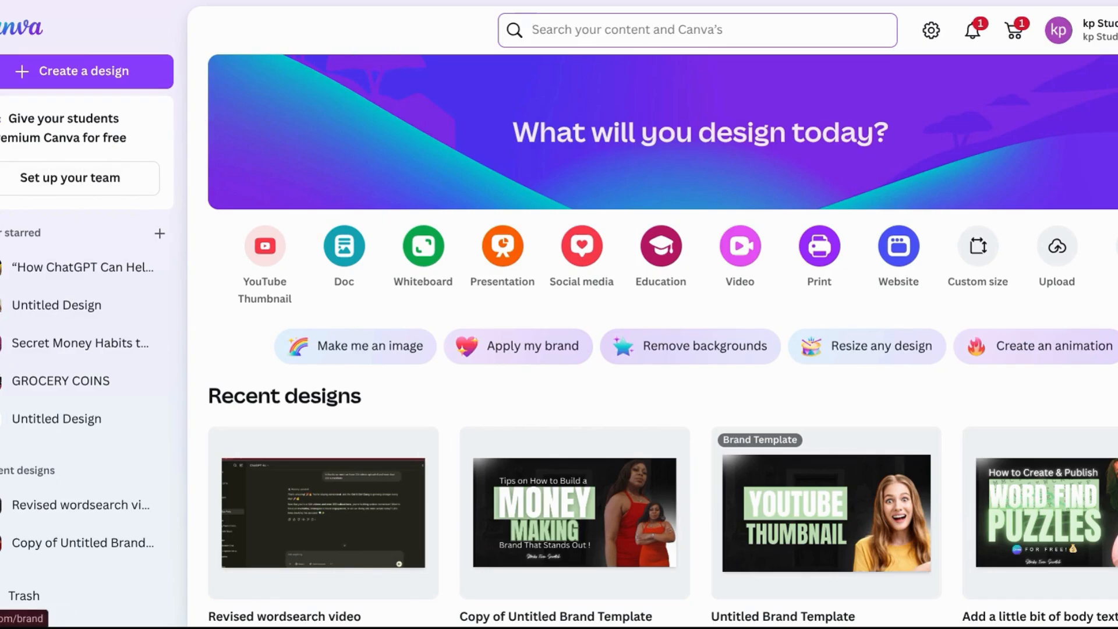
Create a new Brand Kit named "Meditation Class".
{"action": "left_click", "coordinate": [0, 251]}
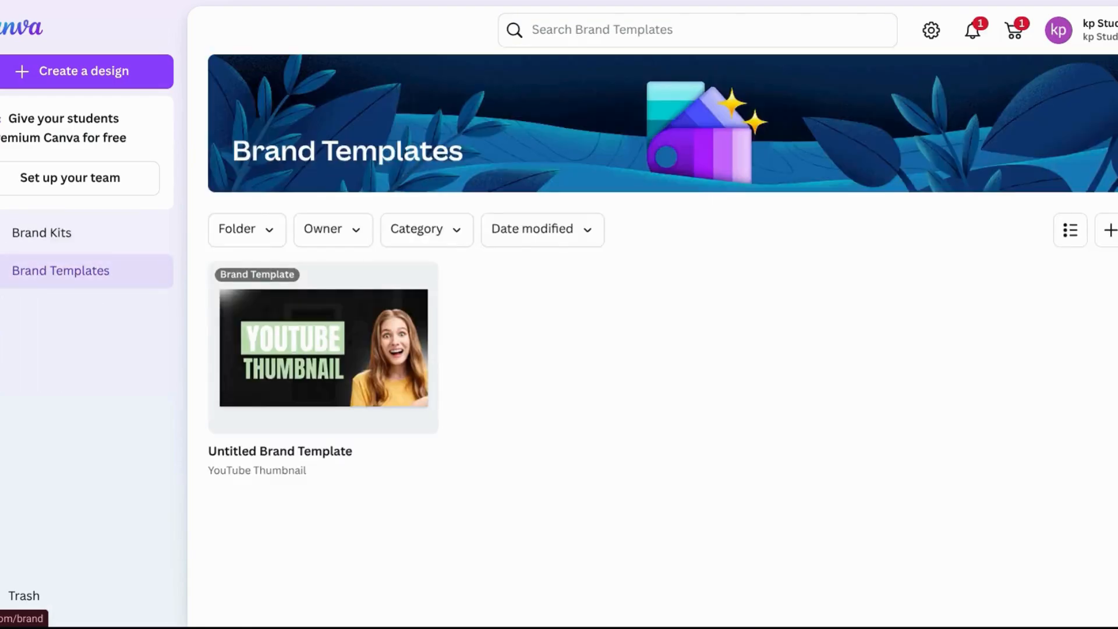
{"action": "left_click", "coordinate": [85, 244]}
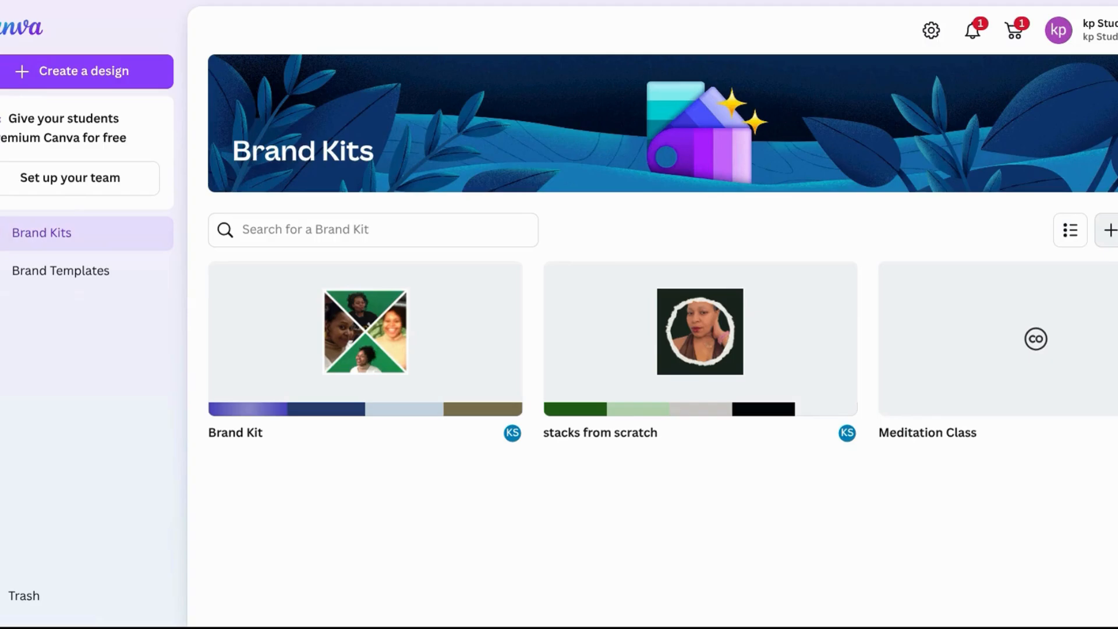
{"action": "left_click", "coordinate": [1111, 230]}
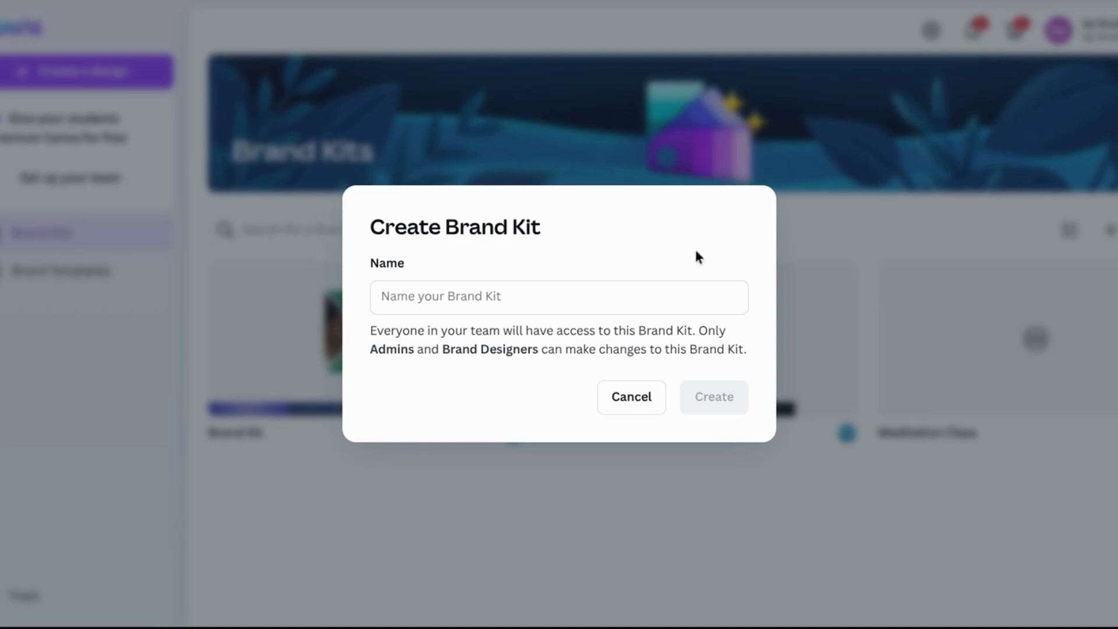
{"action": "left_click", "coordinate": [580, 299]}
{"action": "type", "text": "Meditation "}
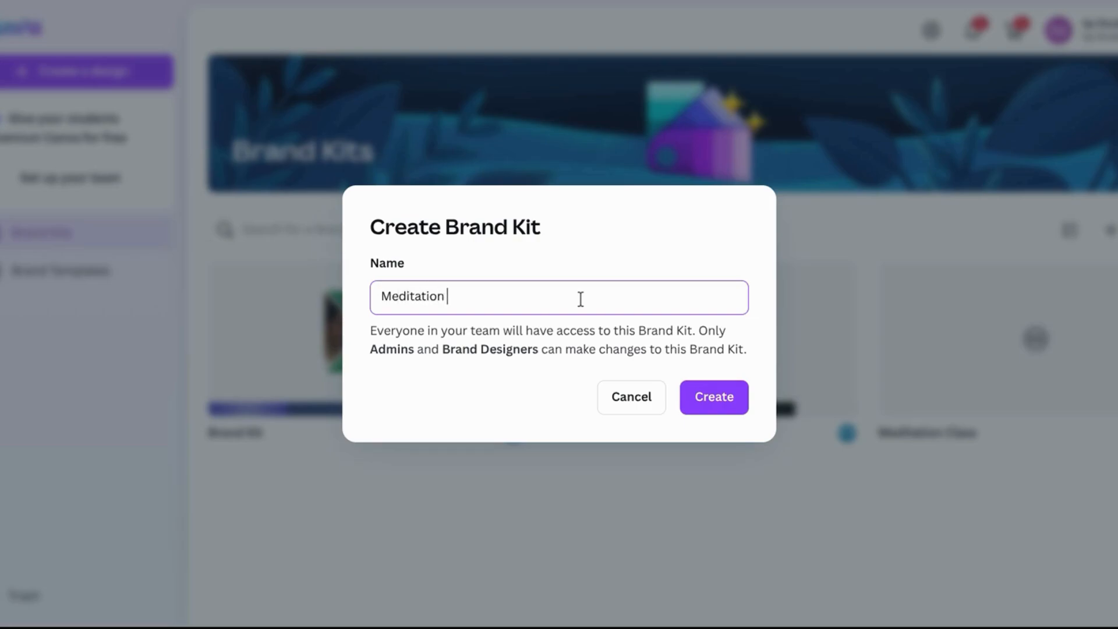
{"action": "type", "text": "c"}
{"action": "key", "text": "BackSpace"}
{"action": "type", "text": "Class"}
{"action": "left_click", "coordinate": [704, 396]}
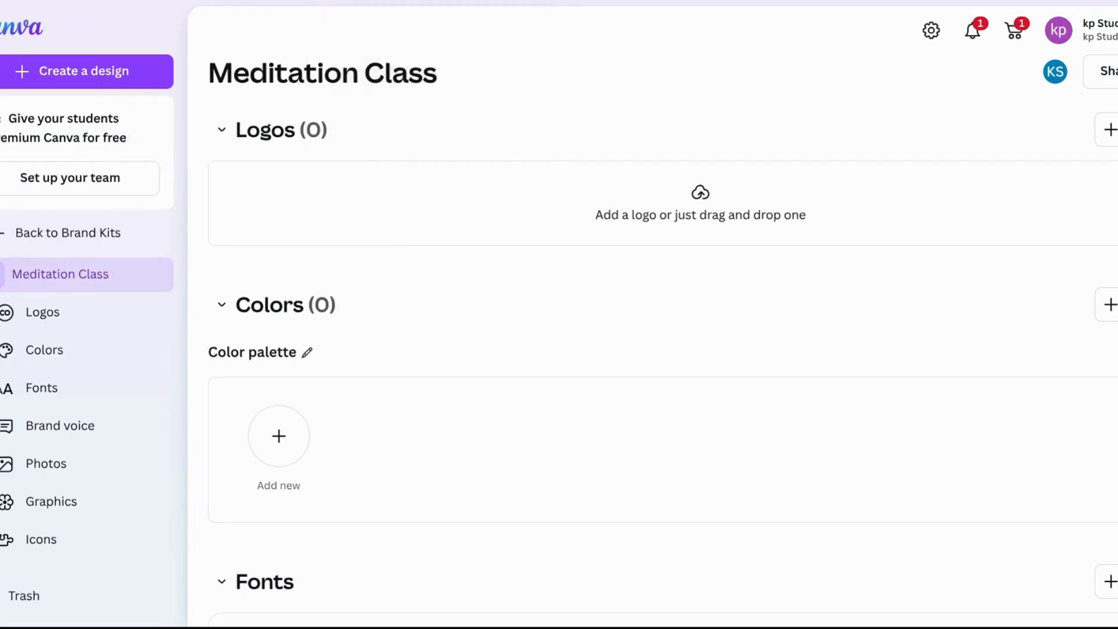
Open the Canva home page in a new browser tab.
{"action": "key", "text": "ctrl+t"}
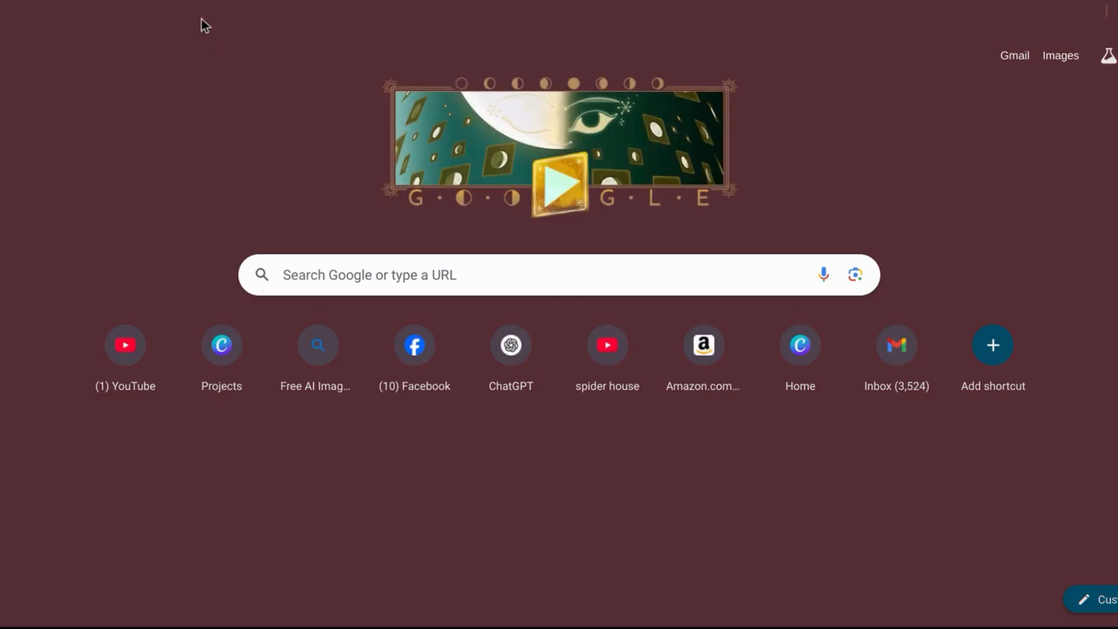
{"action": "type", "text": "canva"}
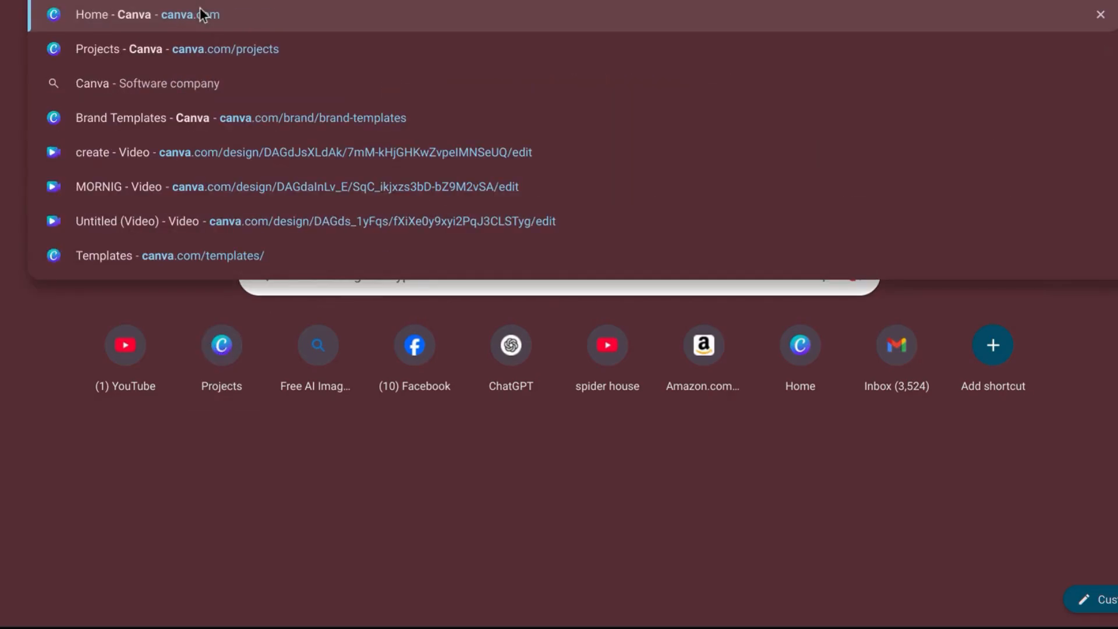
{"action": "left_click", "coordinate": [202, 14]}
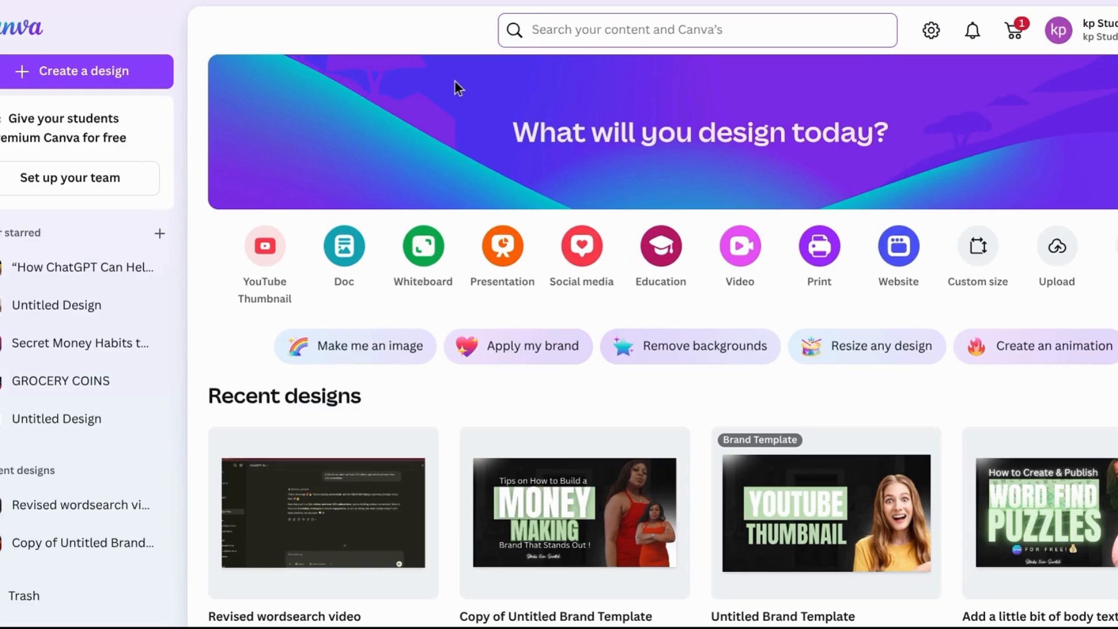
Search Canva for "meditation logo" and limit the results to Canva Templates.
{"action": "type", "text": "logo"}
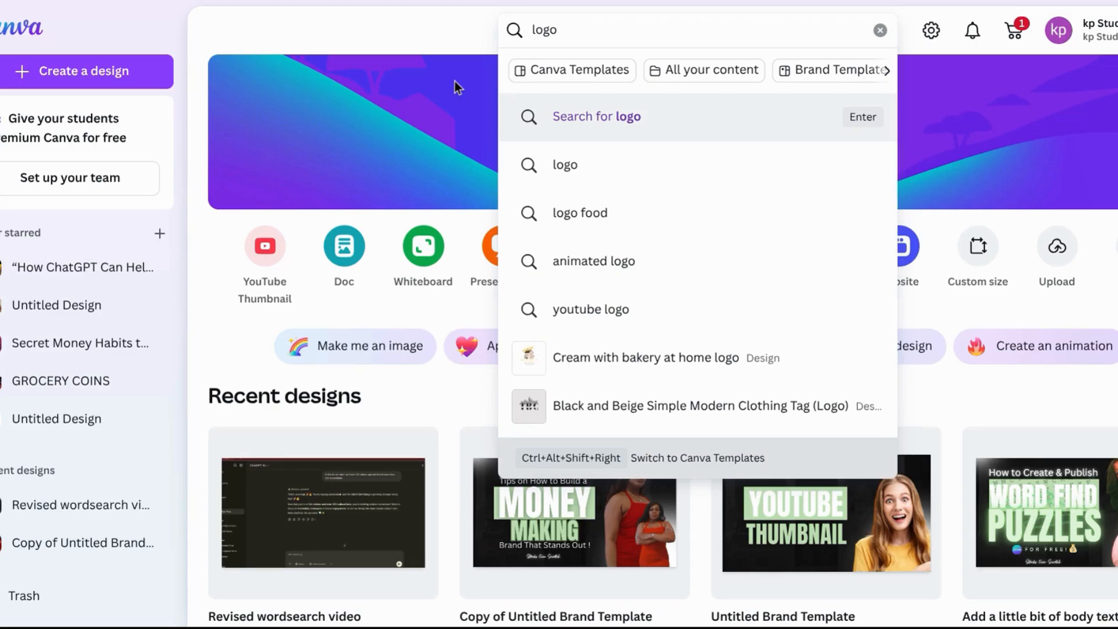
{"action": "left_click", "coordinate": [451, 27]}
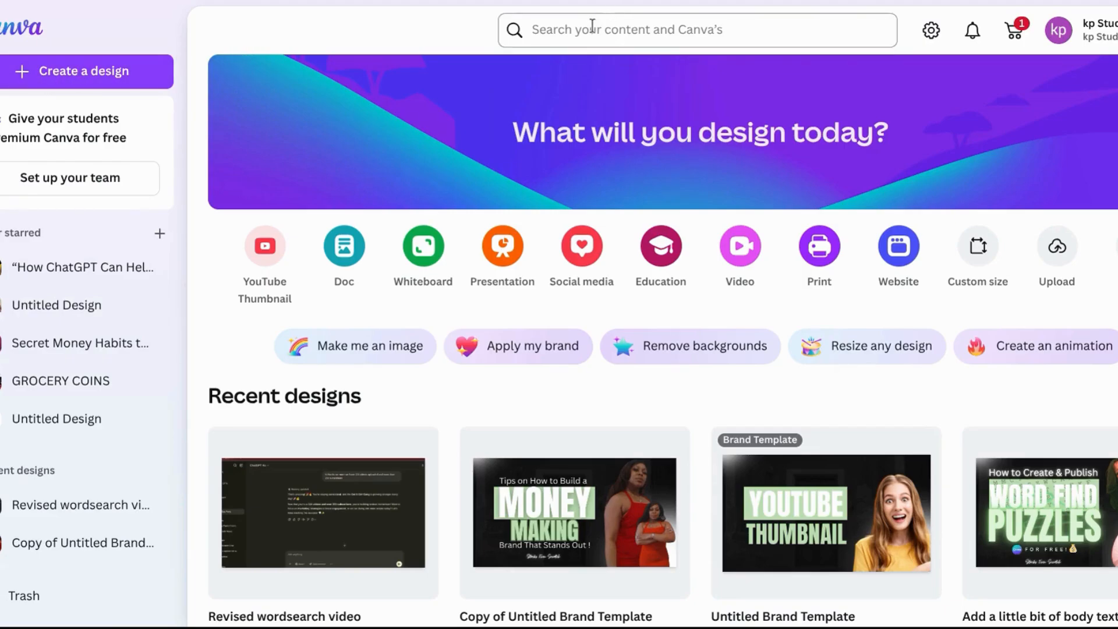
{"action": "left_click", "coordinate": [574, 31]}
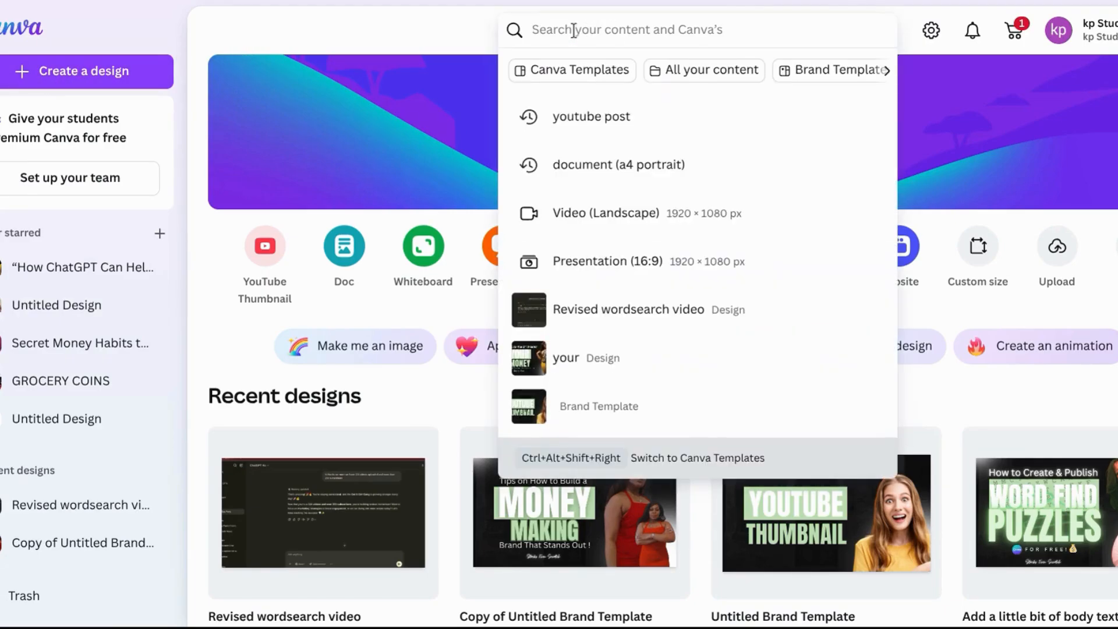
{"action": "type", "text": "meditiation"}
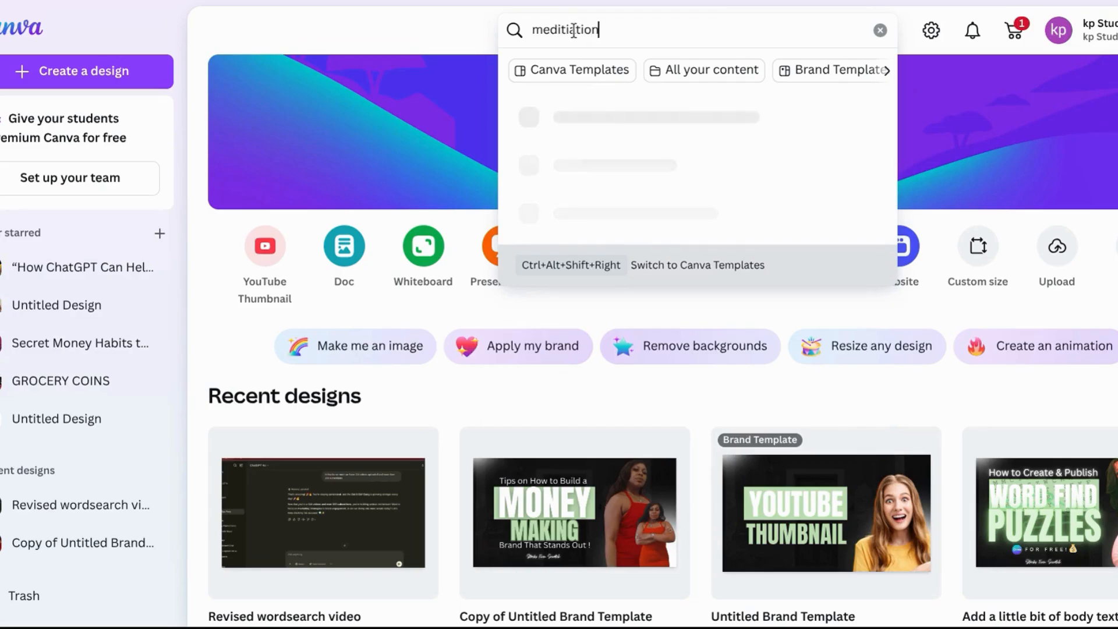
{"action": "key", "text": "BackSpace"}
{"action": "key", "text": "BackSpace"}
{"action": "key", "text": "BackSpace"}
{"action": "key", "text": "BackSpace"}
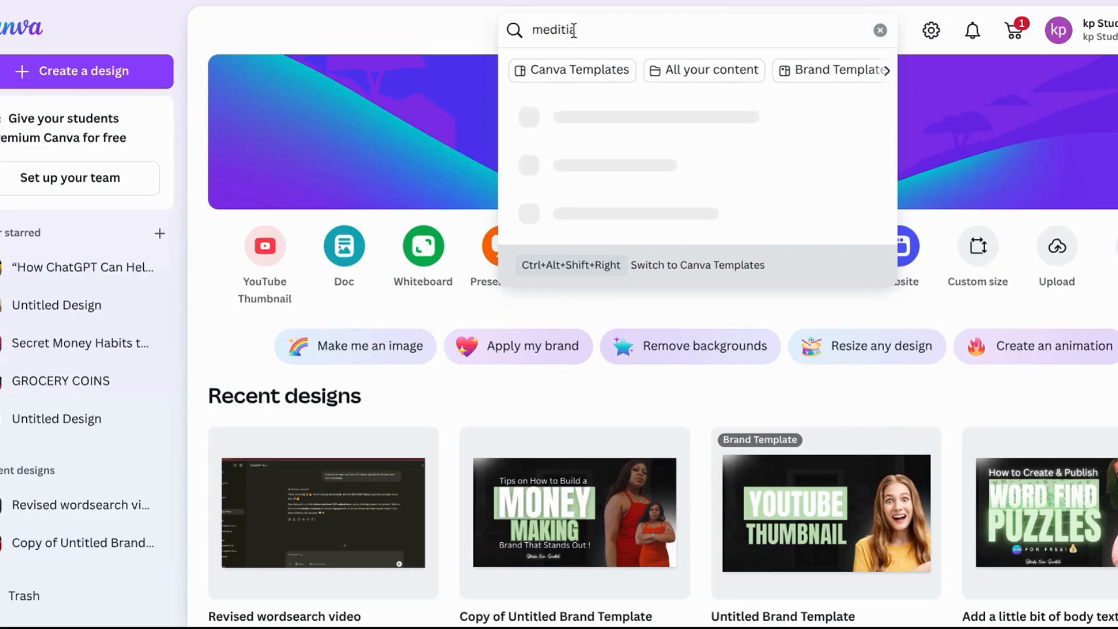
{"action": "key", "text": "BackSpace"}
{"action": "key", "text": "BackSpace"}
{"action": "type", "text": "ation logo"}
{"action": "key", "text": "Return"}
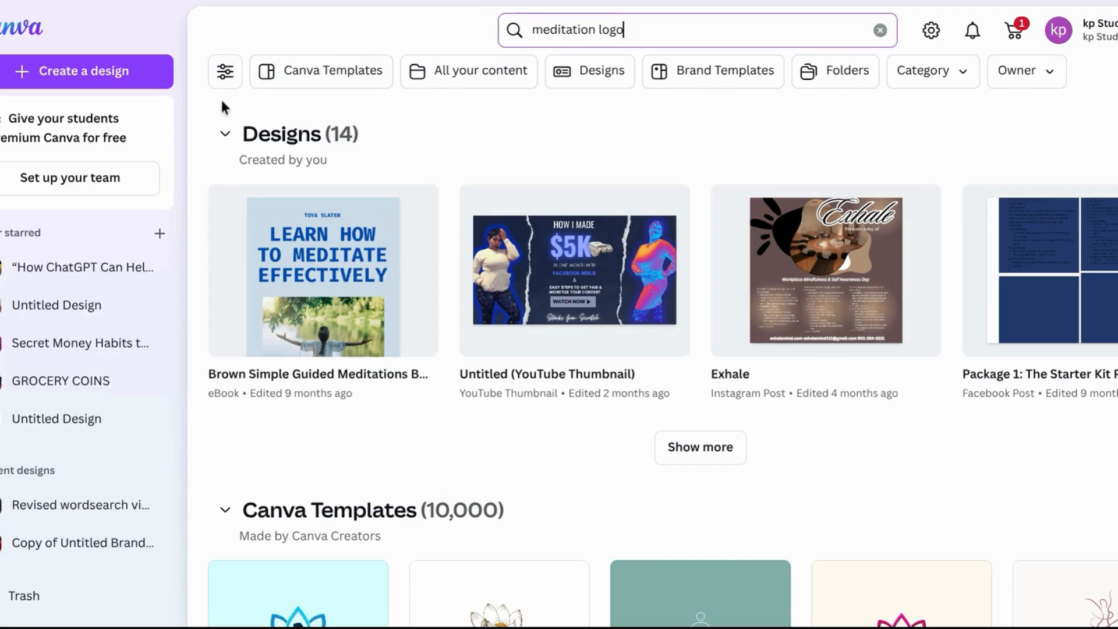
{"action": "left_click", "coordinate": [276, 72]}
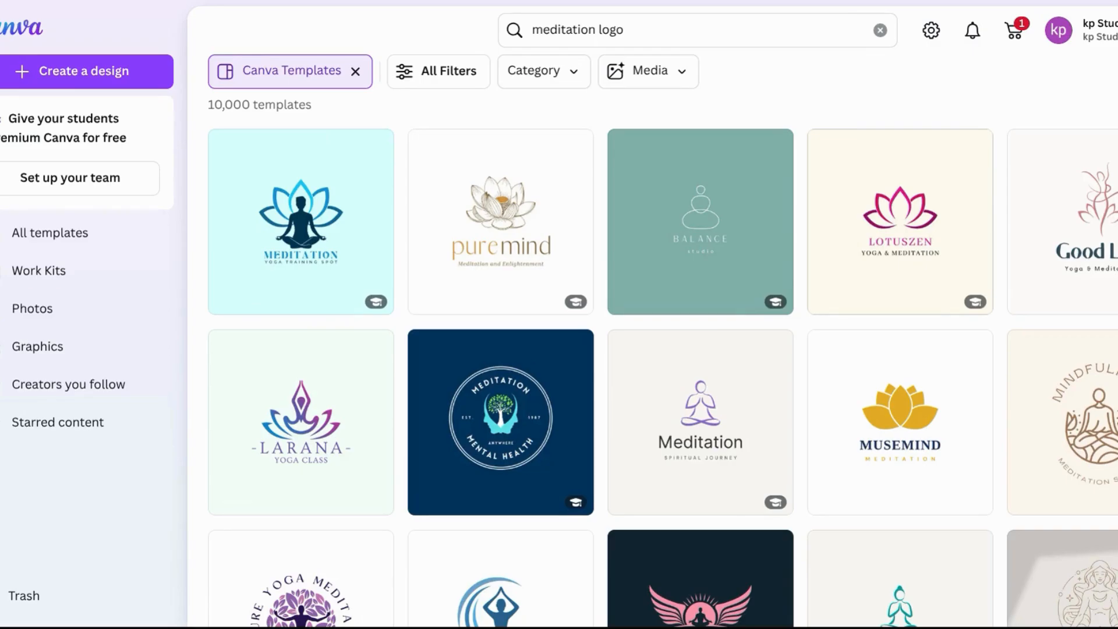
Look through the meditation logo templates to compare designs for the brand.
{"action": "scroll", "coordinate": [653, 340], "scroll_direction": "down", "scroll_amount": 5}
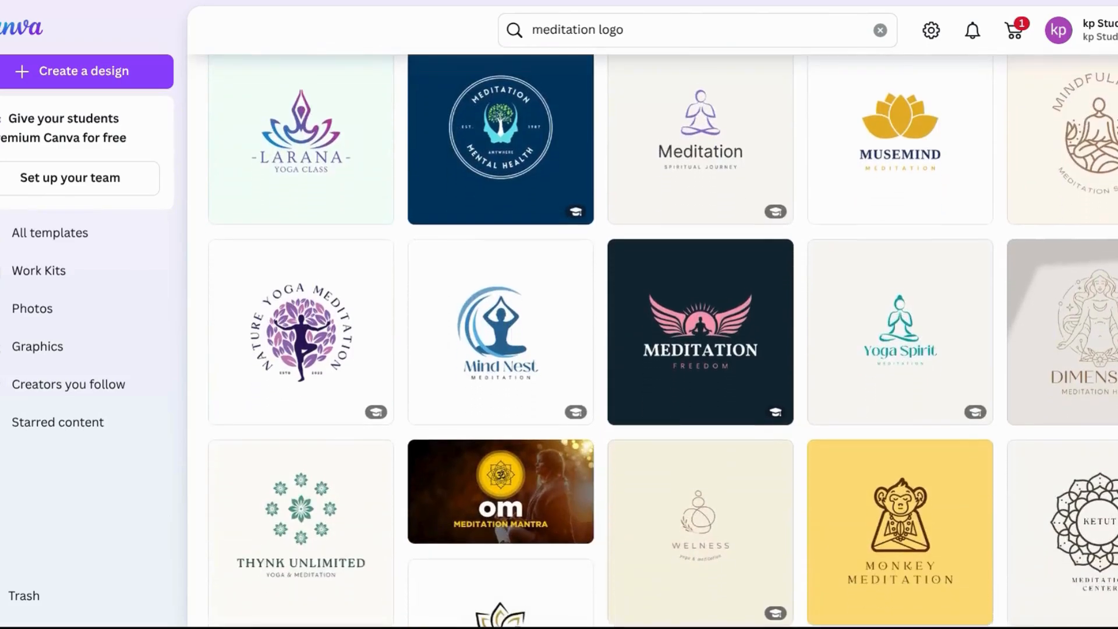
{"action": "scroll", "coordinate": [654, 341], "scroll_direction": "up", "scroll_amount": 4}
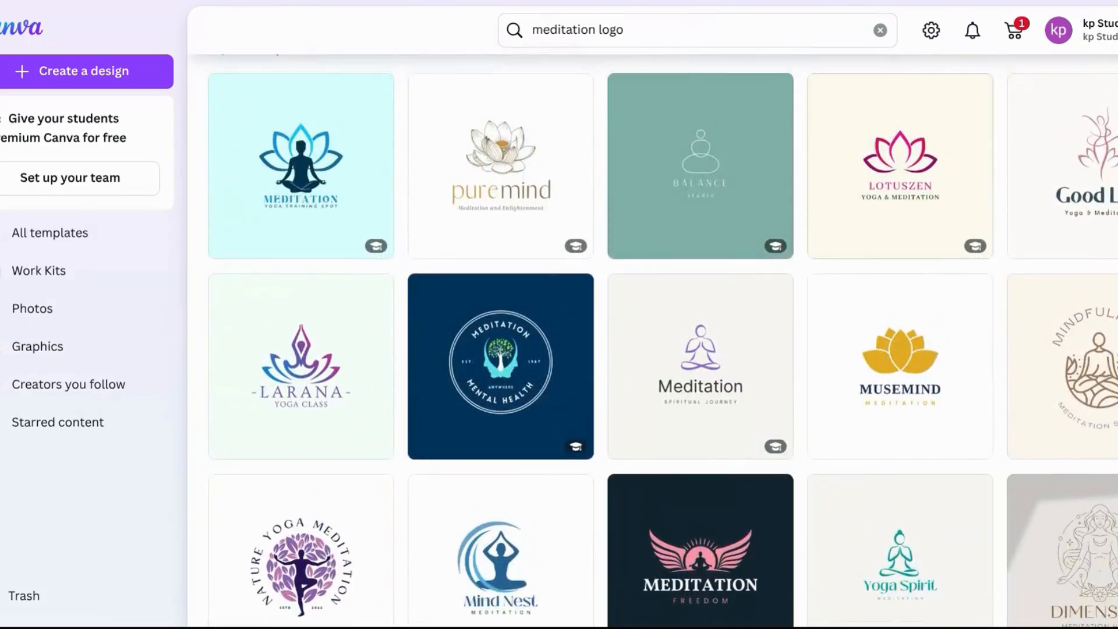
{"action": "scroll", "coordinate": [653, 340], "scroll_direction": "up", "scroll_amount": 1}
{"action": "scroll", "coordinate": [653, 340], "scroll_direction": "down", "scroll_amount": 2}
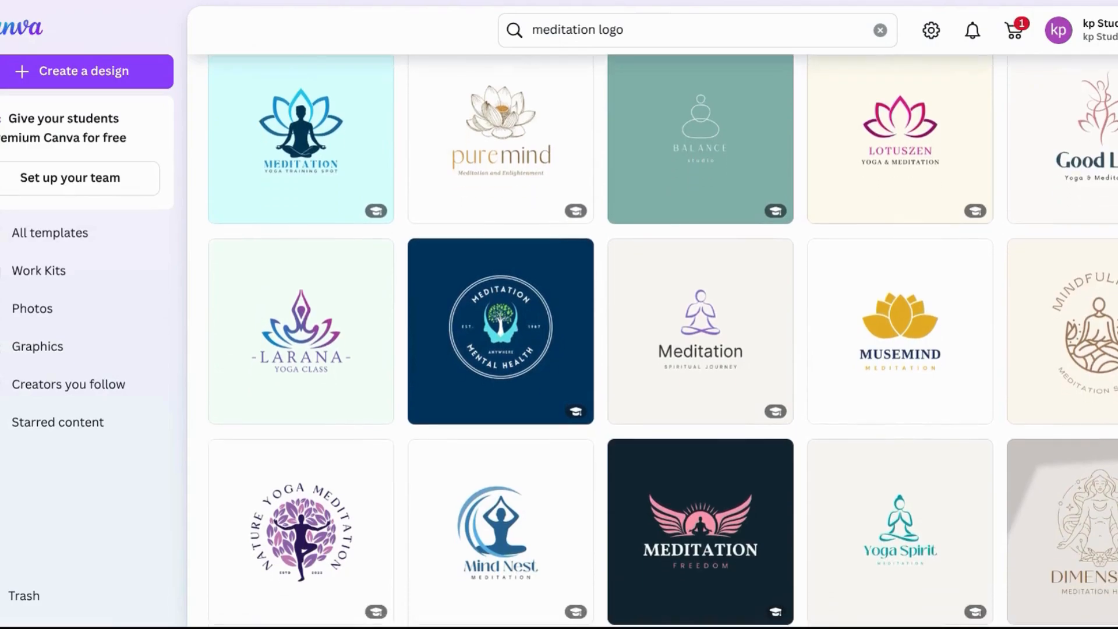
{"action": "scroll", "coordinate": [252, 268], "scroll_direction": "up", "scroll_amount": 1}
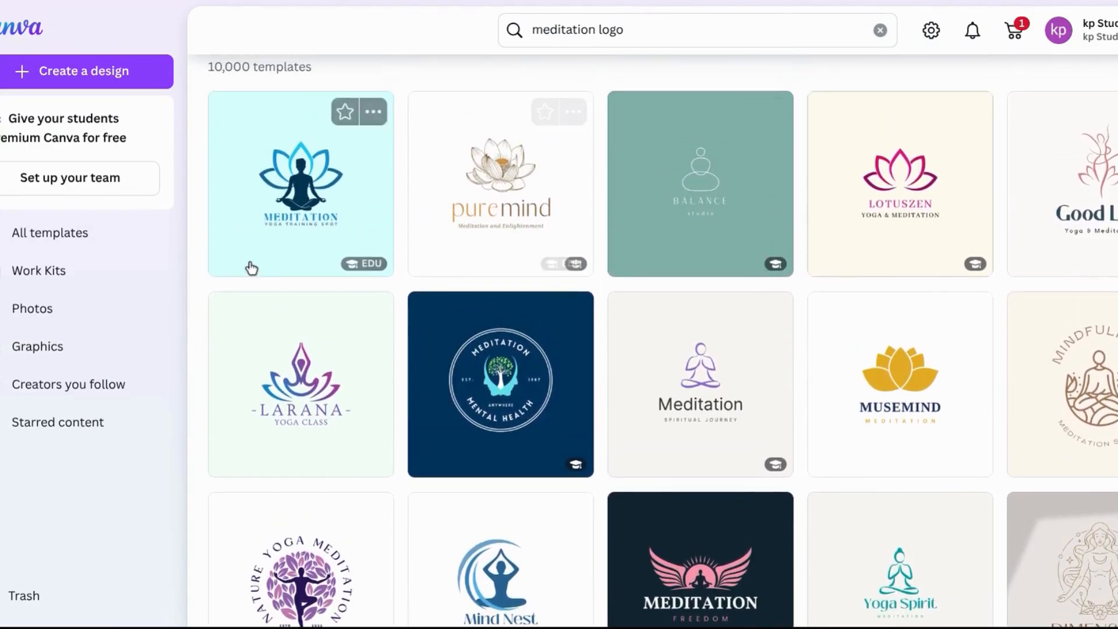
{"action": "mouse_move", "coordinate": [375, 267]}
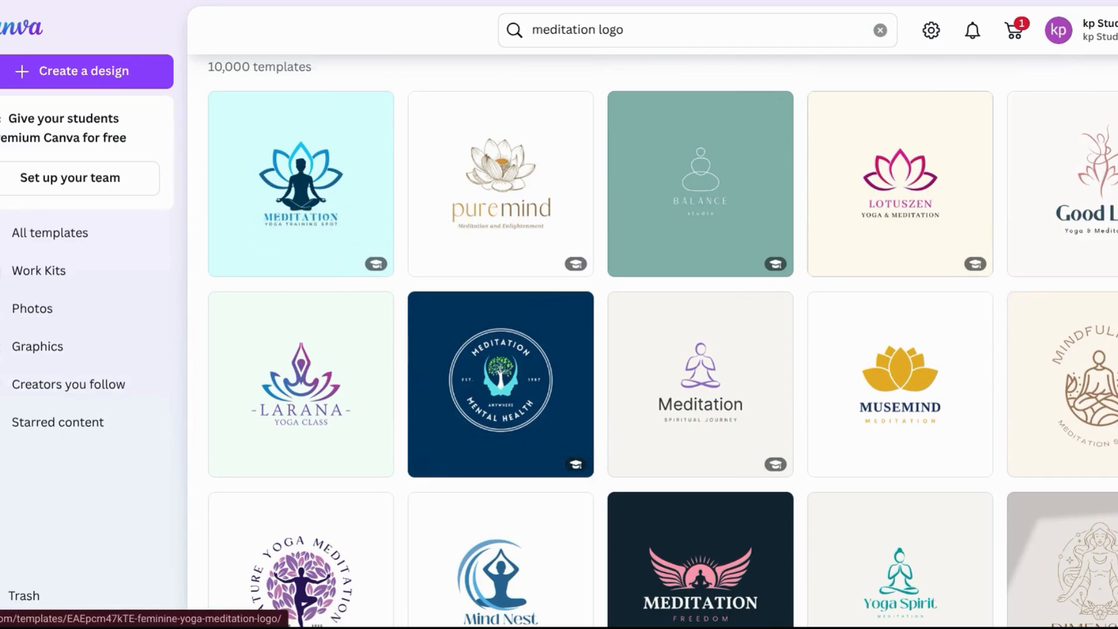
{"action": "scroll", "coordinate": [662, 344], "scroll_direction": "down", "scroll_amount": 7}
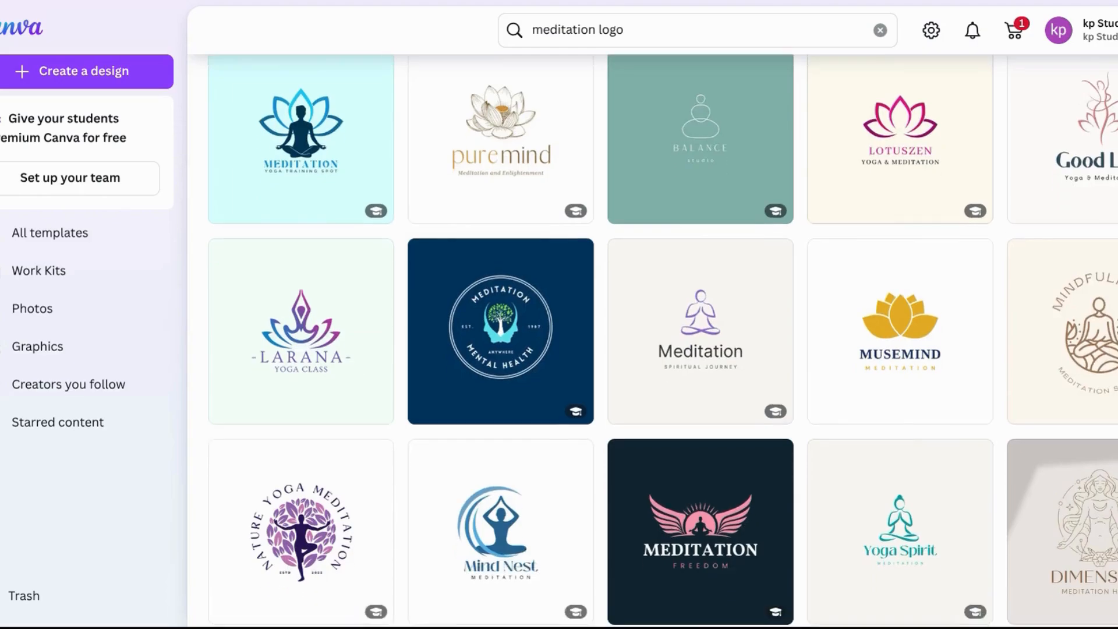
{"action": "scroll", "coordinate": [620, 341], "scroll_direction": "down", "scroll_amount": 9}
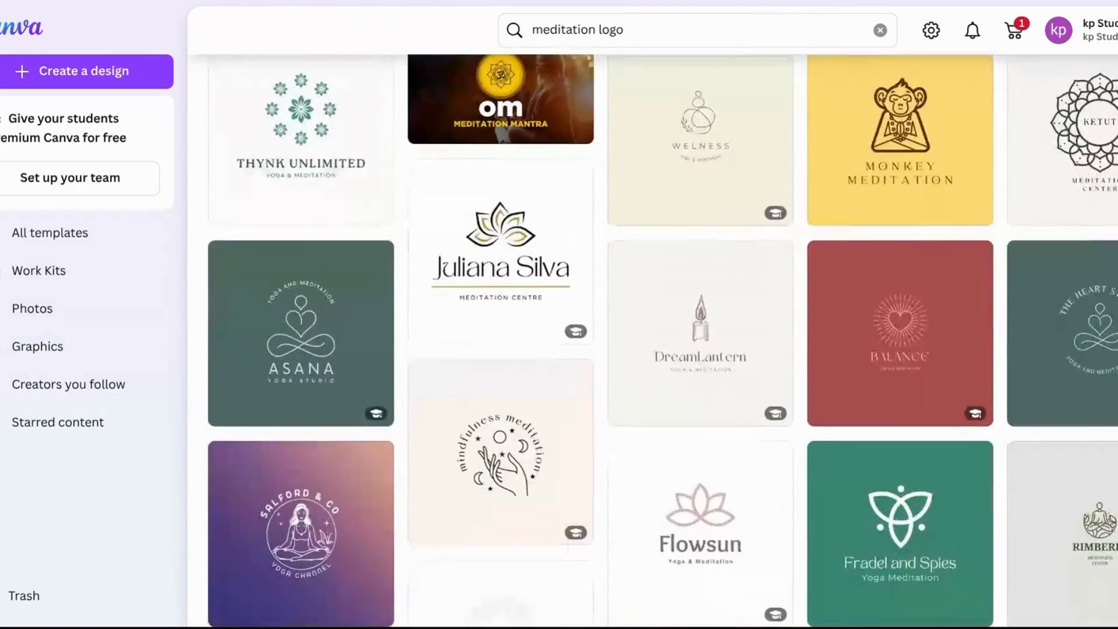
{"action": "scroll", "coordinate": [620, 341], "scroll_direction": "down", "scroll_amount": 3}
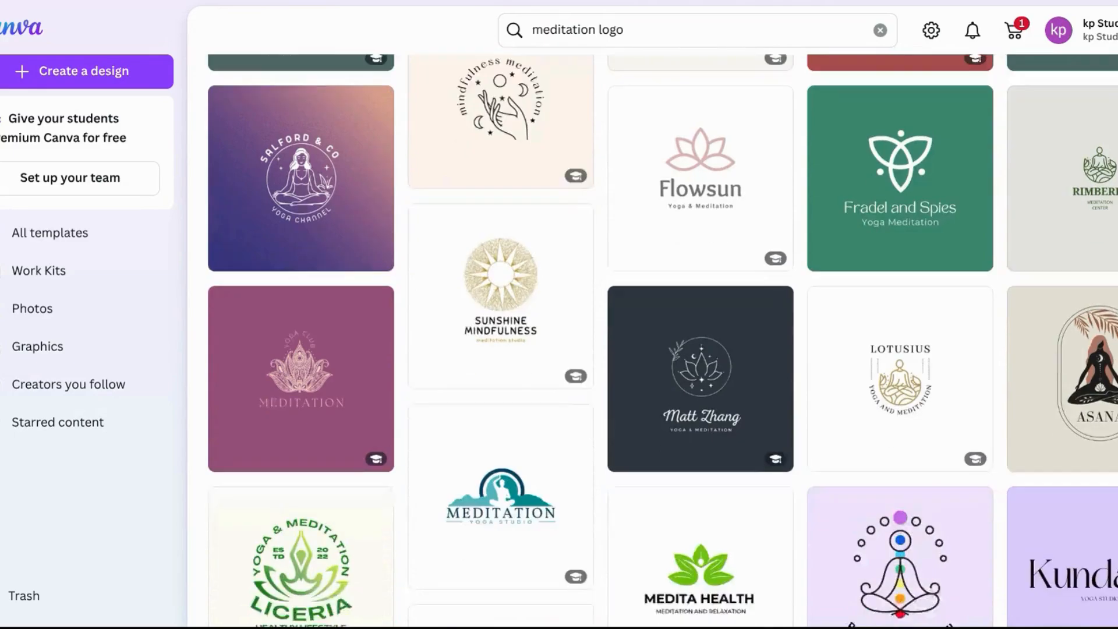
{"action": "scroll", "coordinate": [620, 341], "scroll_direction": "down", "scroll_amount": 4}
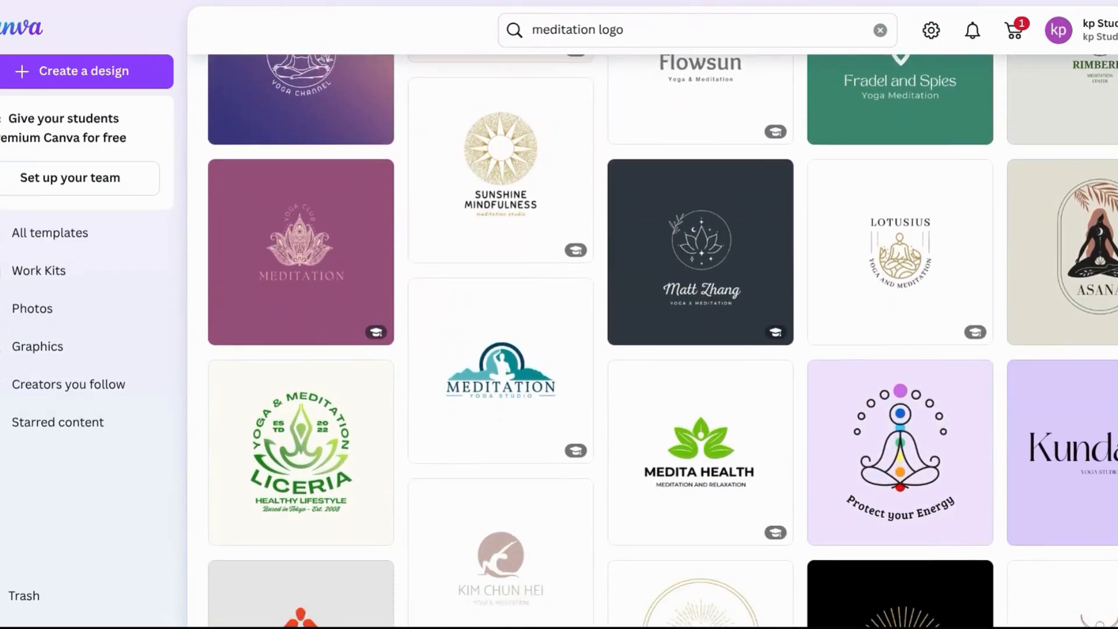
{"action": "scroll", "coordinate": [620, 340], "scroll_direction": "down", "scroll_amount": 7}
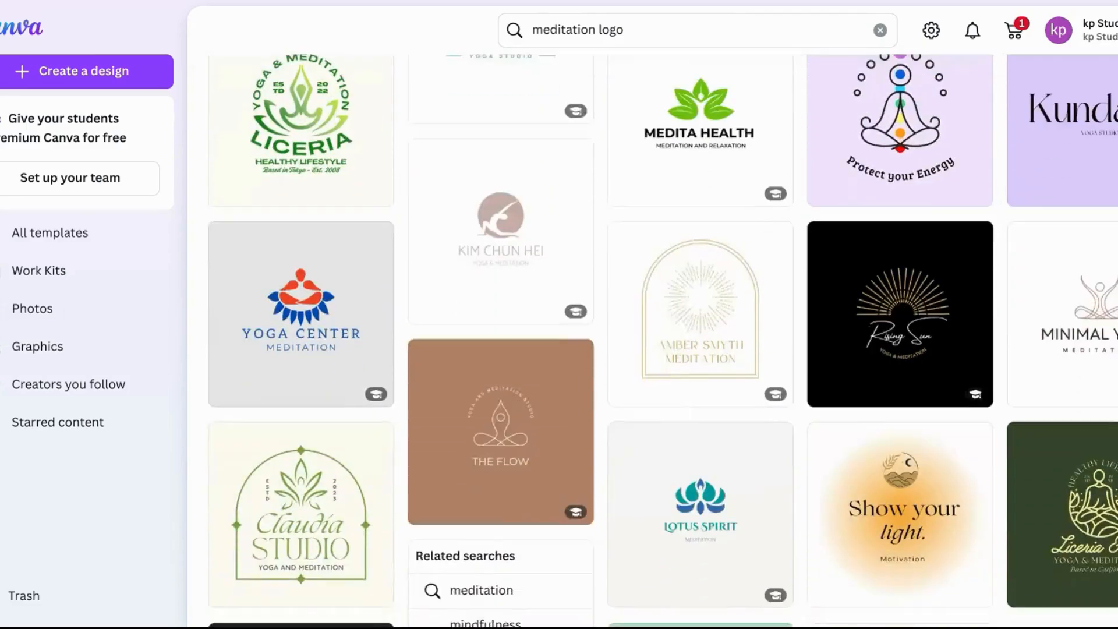
{"action": "scroll", "coordinate": [621, 341], "scroll_direction": "down", "scroll_amount": 1}
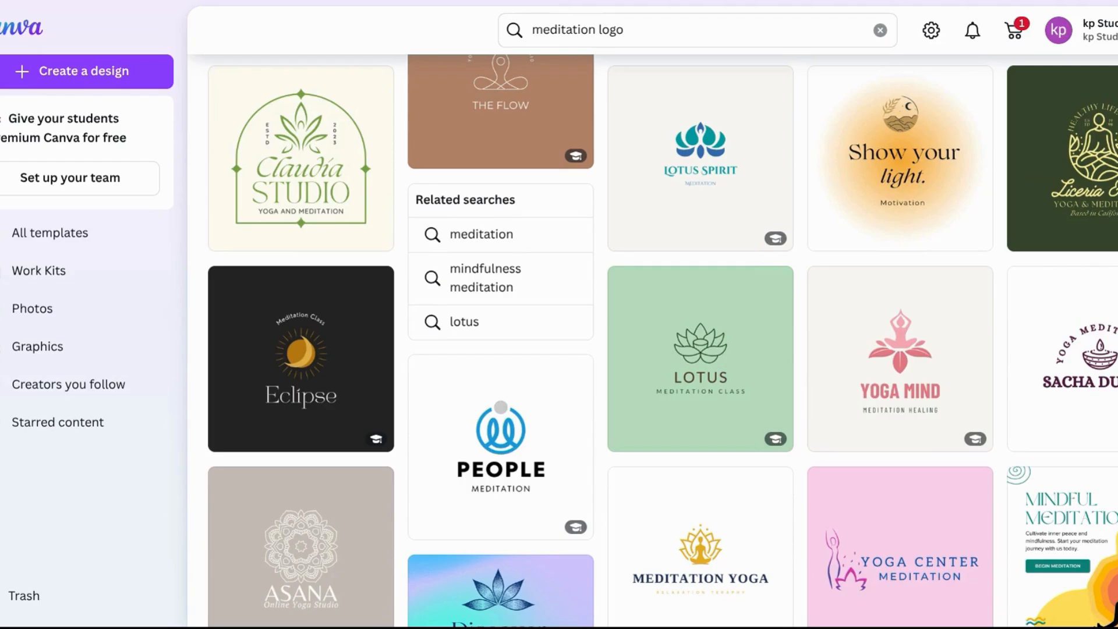
{"action": "scroll", "coordinate": [620, 341], "scroll_direction": "down", "scroll_amount": 5}
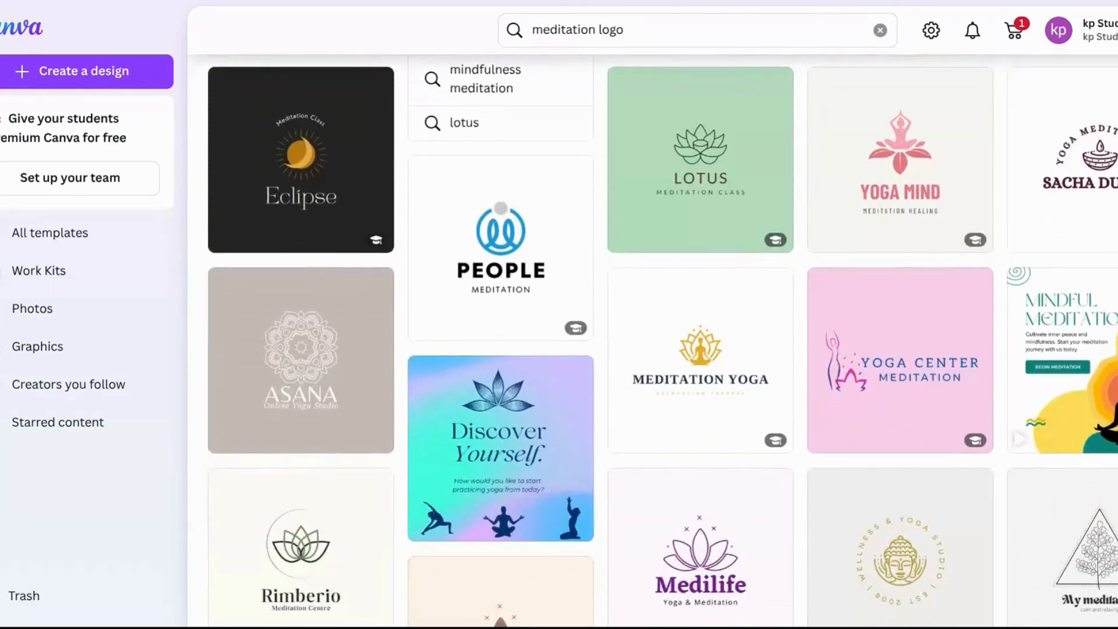
{"action": "scroll", "coordinate": [621, 341], "scroll_direction": "down", "scroll_amount": 9}
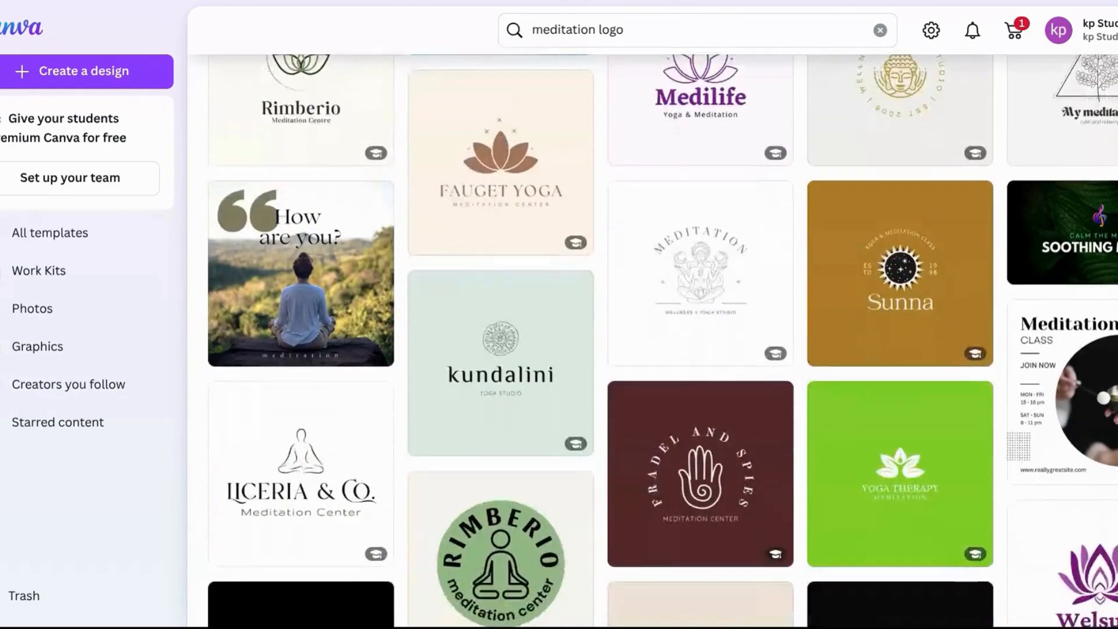
{"action": "scroll", "coordinate": [620, 341], "scroll_direction": "up", "scroll_amount": 12}
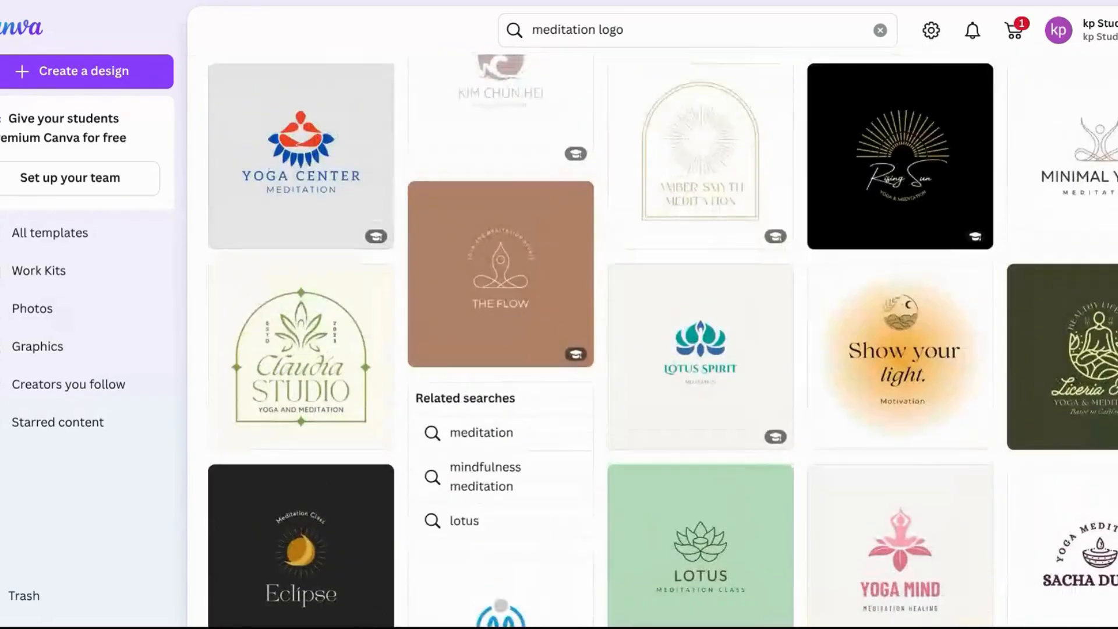
{"action": "scroll", "coordinate": [621, 341], "scroll_direction": "up", "scroll_amount": 7}
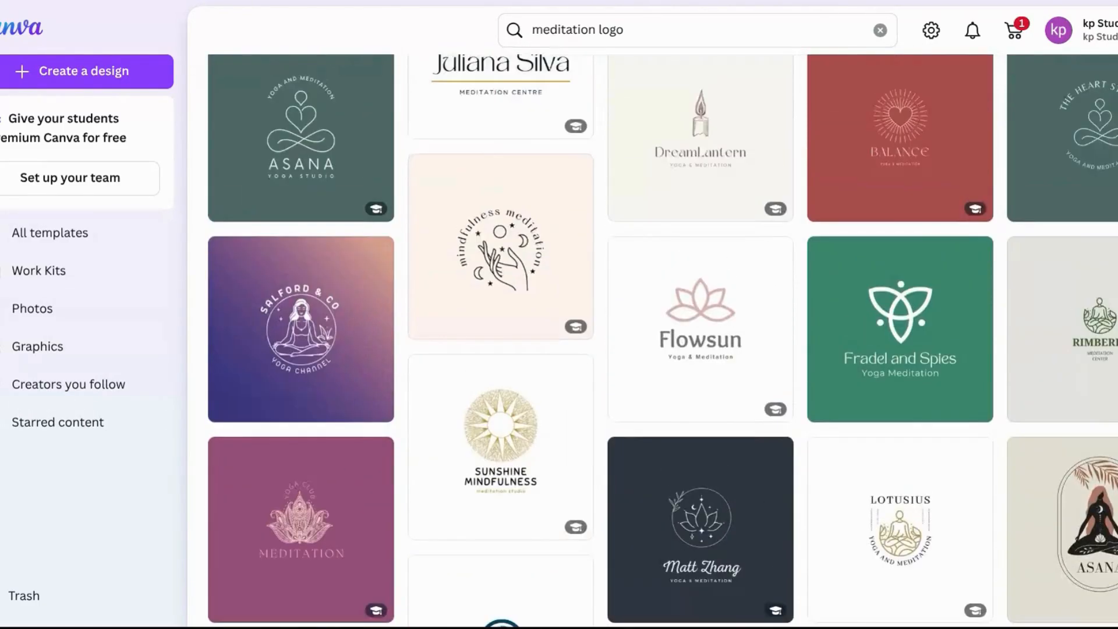
{"action": "scroll", "coordinate": [621, 340], "scroll_direction": "up", "scroll_amount": 10}
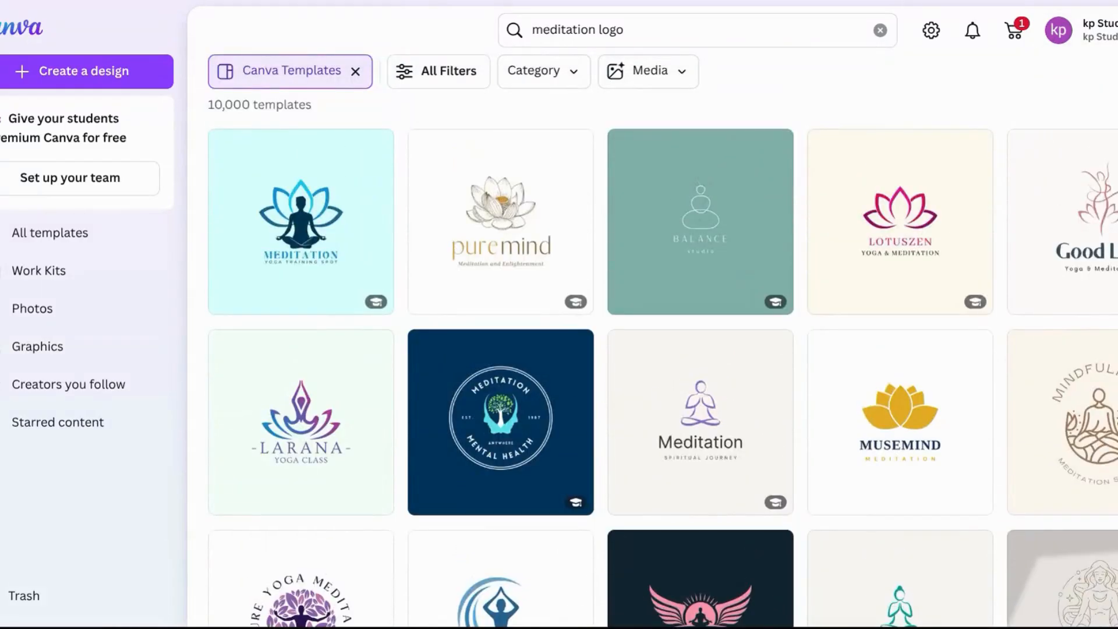
Open the Meditation Yoga Training Spot Logo template for customizing and delete its "YOGA TRAINING SPOT" tagline.
{"action": "left_click", "coordinate": [325, 219]}
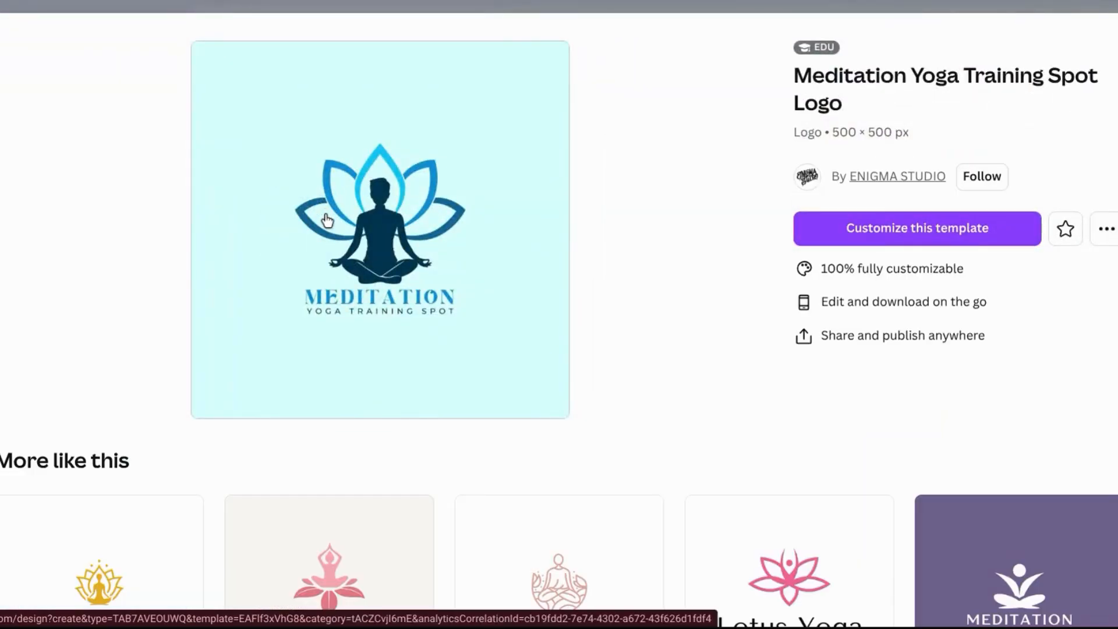
{"action": "left_click", "coordinate": [886, 231]}
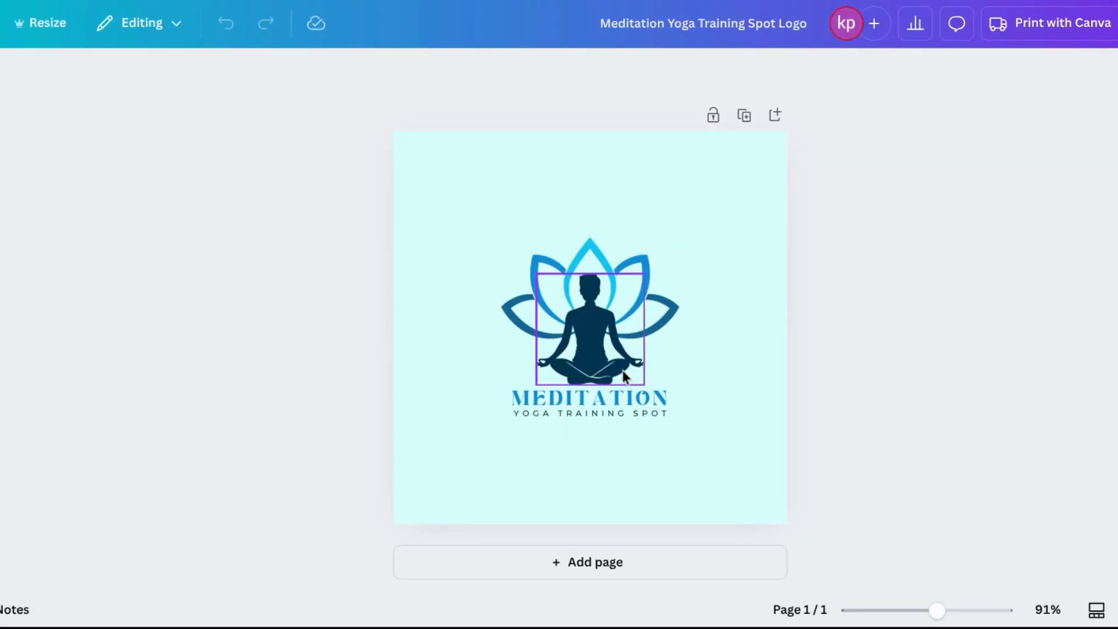
{"action": "left_click", "coordinate": [660, 416]}
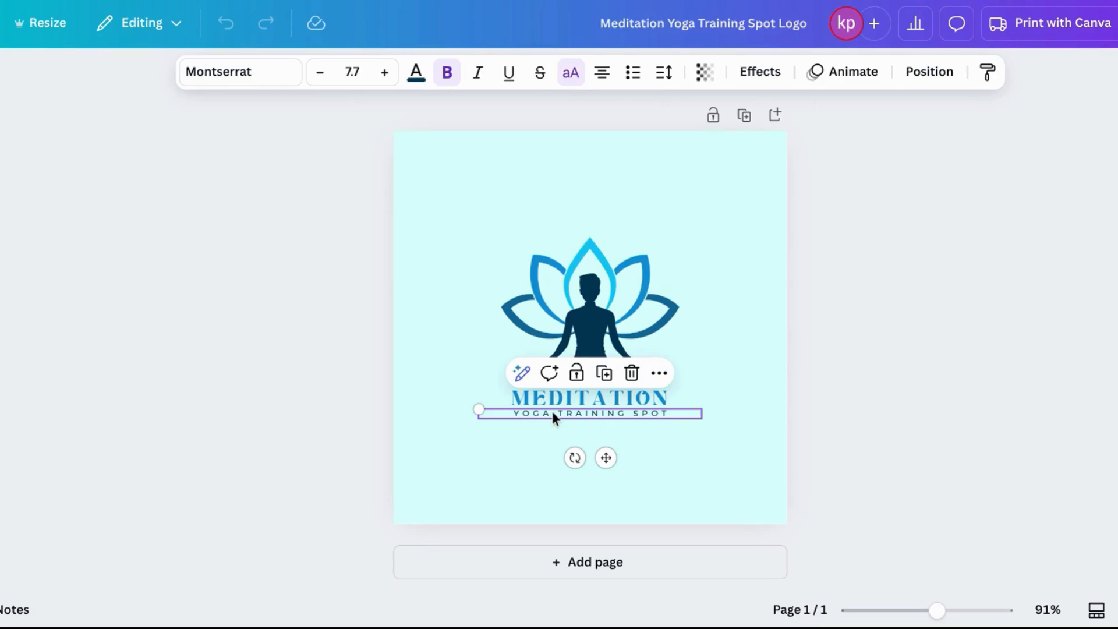
{"action": "key", "text": "Delete"}
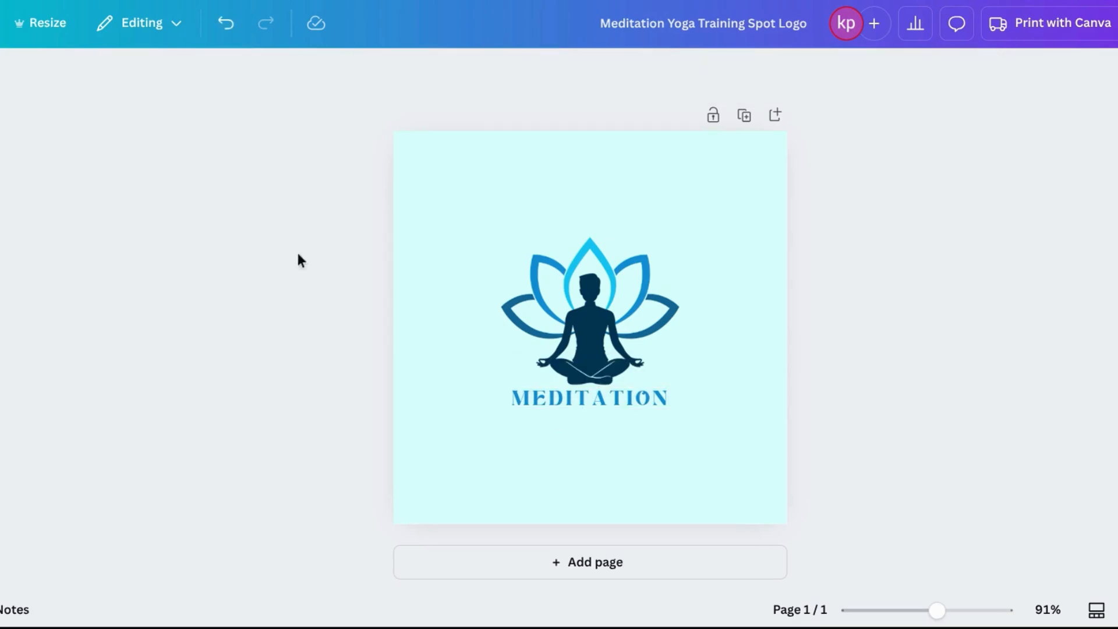
Restore the deleted tagline below MEDITATION and remove the word YOGA so it reads "TRAINING SPOT".
{"action": "left_click", "coordinate": [226, 24]}
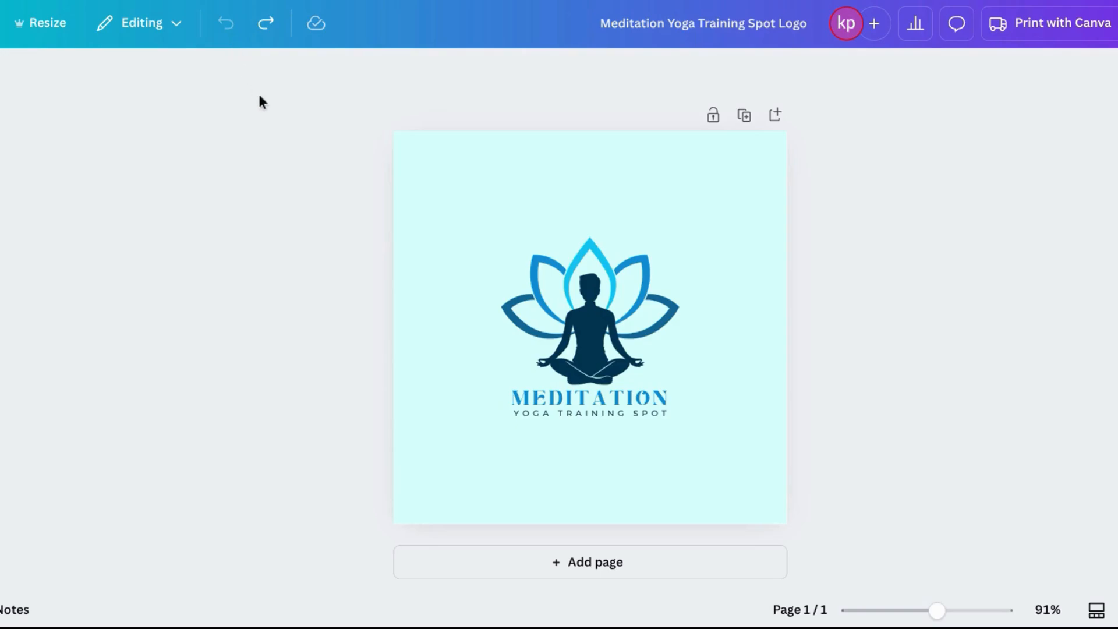
{"action": "left_click", "coordinate": [597, 417]}
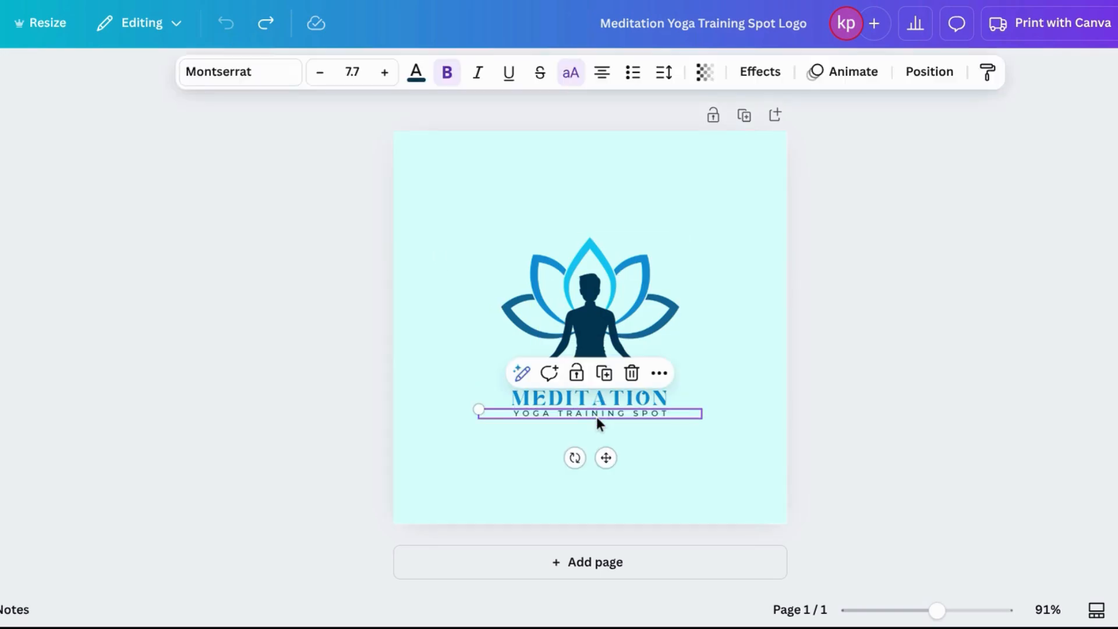
{"action": "left_click", "coordinate": [558, 414]}
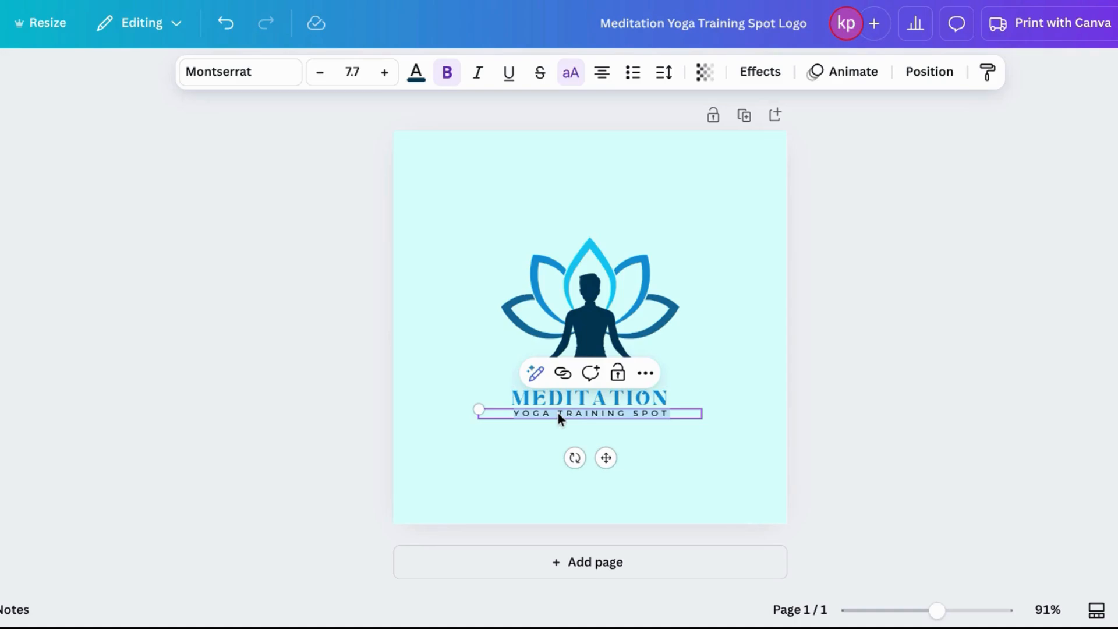
{"action": "key", "text": "BackSpace"}
{"action": "key", "text": "BackSpace"}
{"action": "key", "text": "BackSpace"}
{"action": "key", "text": "BackSpace"}
{"action": "key", "text": "BackSpace"}
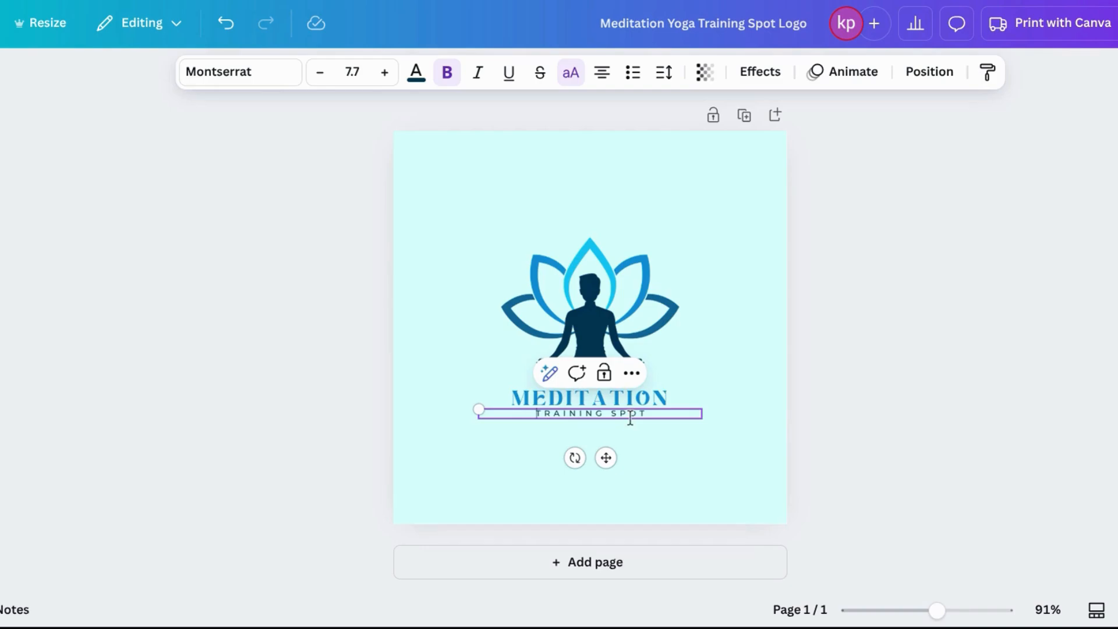
{"action": "left_click", "coordinate": [1047, 247]}
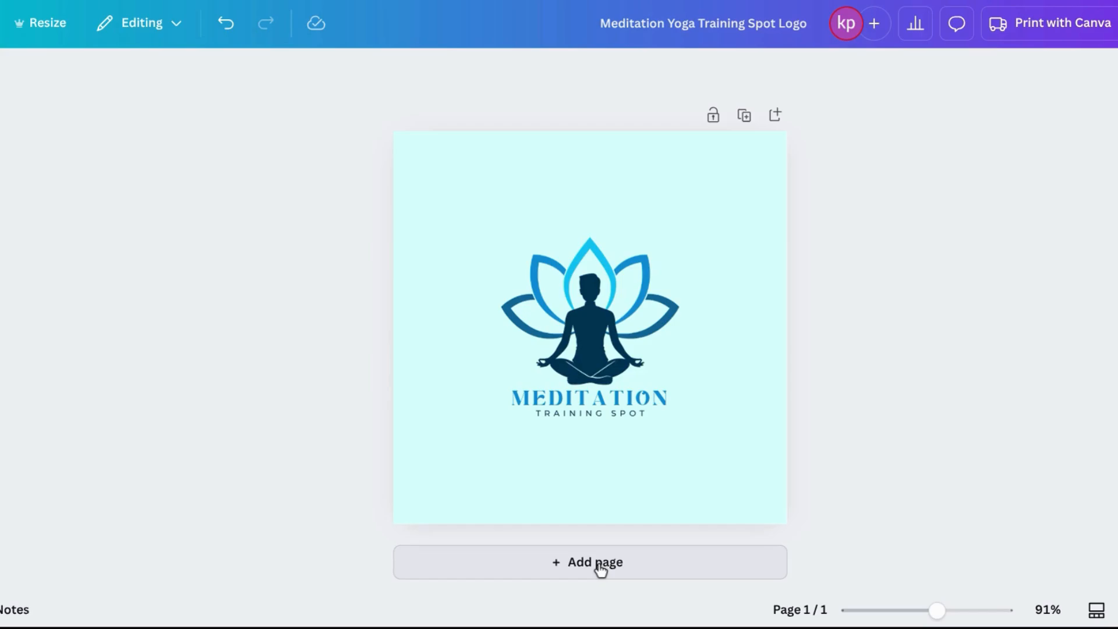
Add a second page and place a duplicate of the page 1 lotus graphic on it.
{"action": "left_click", "coordinate": [512, 570]}
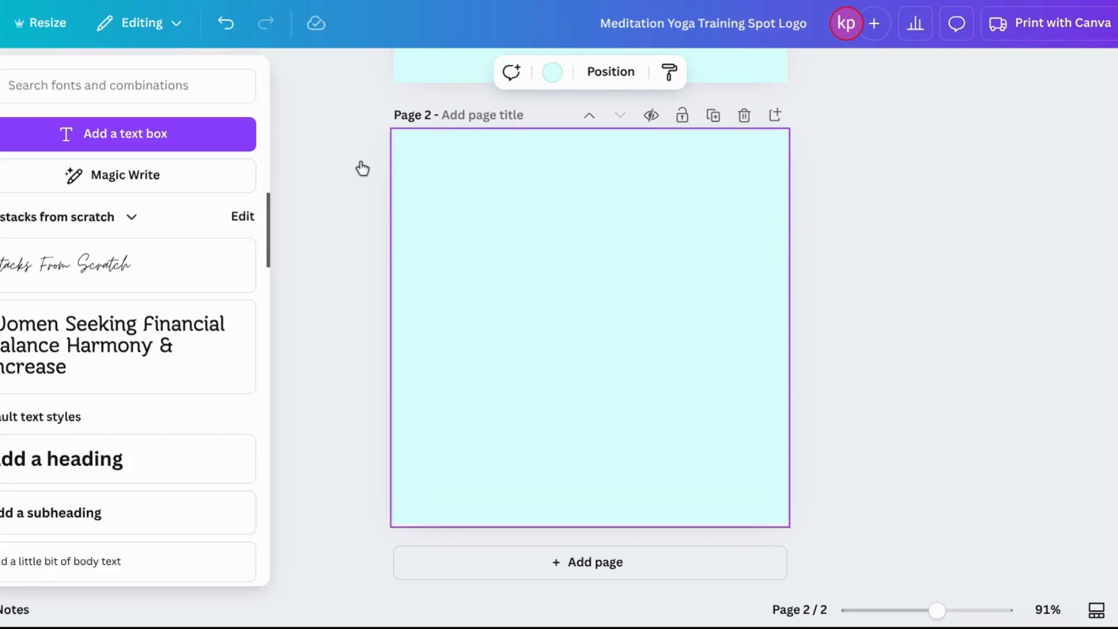
{"action": "left_click", "coordinate": [998, 402]}
{"action": "scroll", "coordinate": [997, 402], "scroll_direction": "up", "scroll_amount": 2}
{"action": "scroll", "coordinate": [997, 402], "scroll_direction": "up", "scroll_amount": 3}
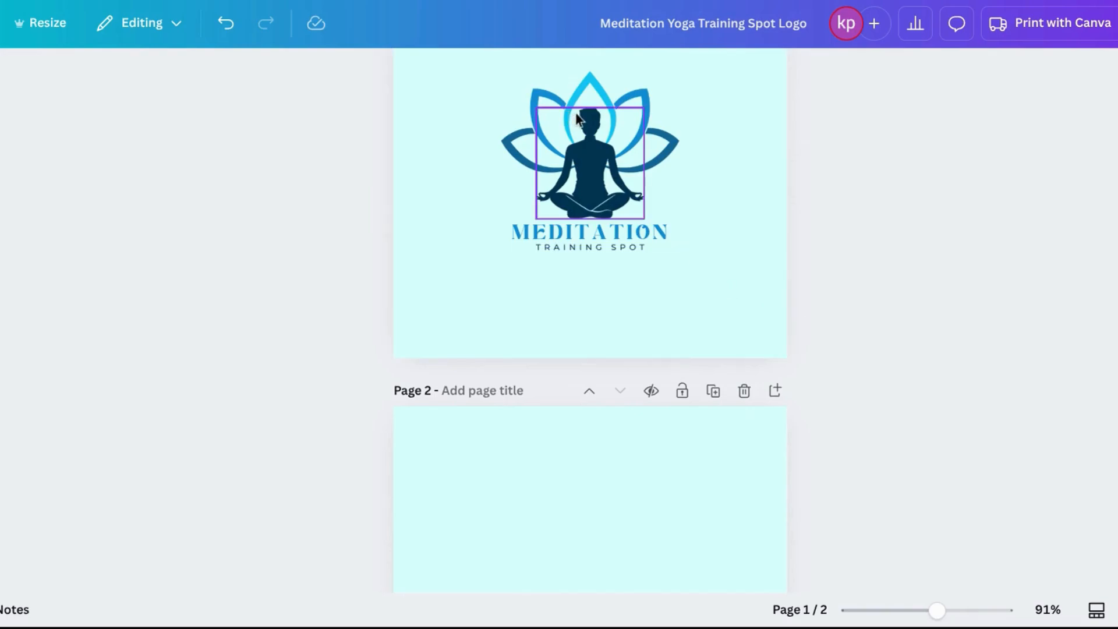
{"action": "left_click", "coordinate": [587, 102]}
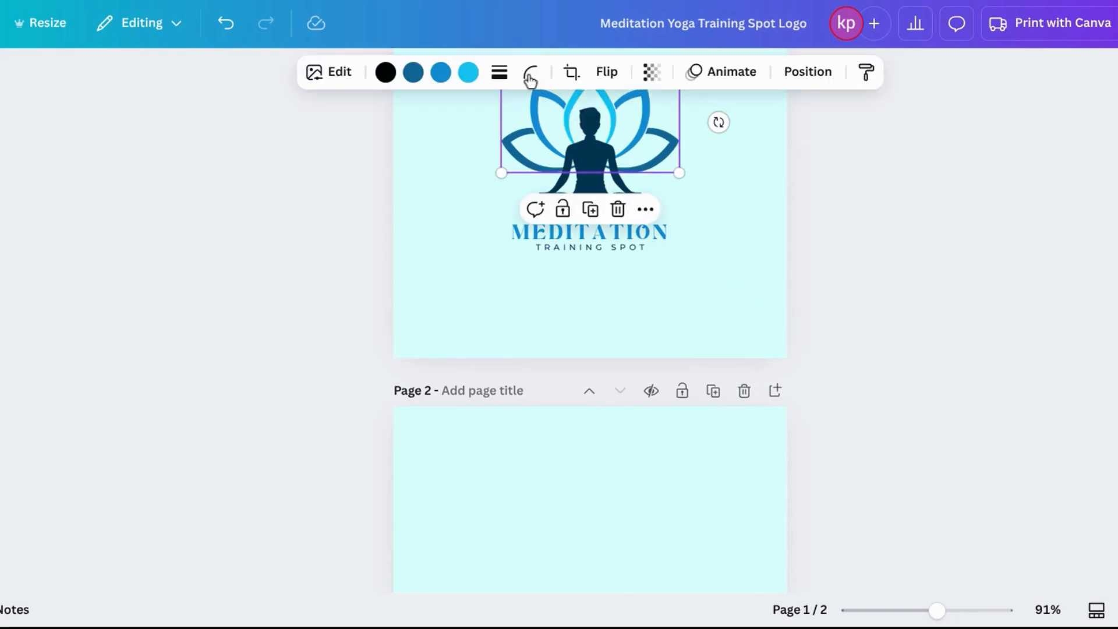
{"action": "left_click", "coordinate": [601, 211]}
{"action": "left_click_drag", "start_coordinate": [604, 173], "coordinate": [597, 576]}
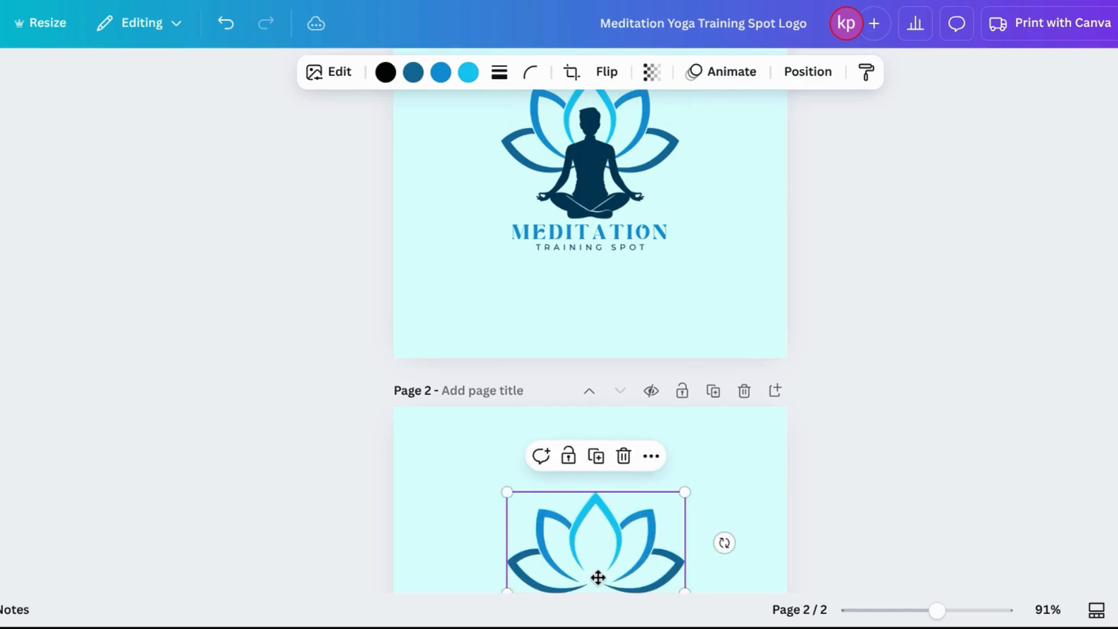
{"action": "left_click", "coordinate": [958, 484]}
{"action": "scroll", "coordinate": [959, 483], "scroll_direction": "down", "scroll_amount": 1}
{"action": "scroll", "coordinate": [960, 491], "scroll_direction": "down", "scroll_amount": 4}
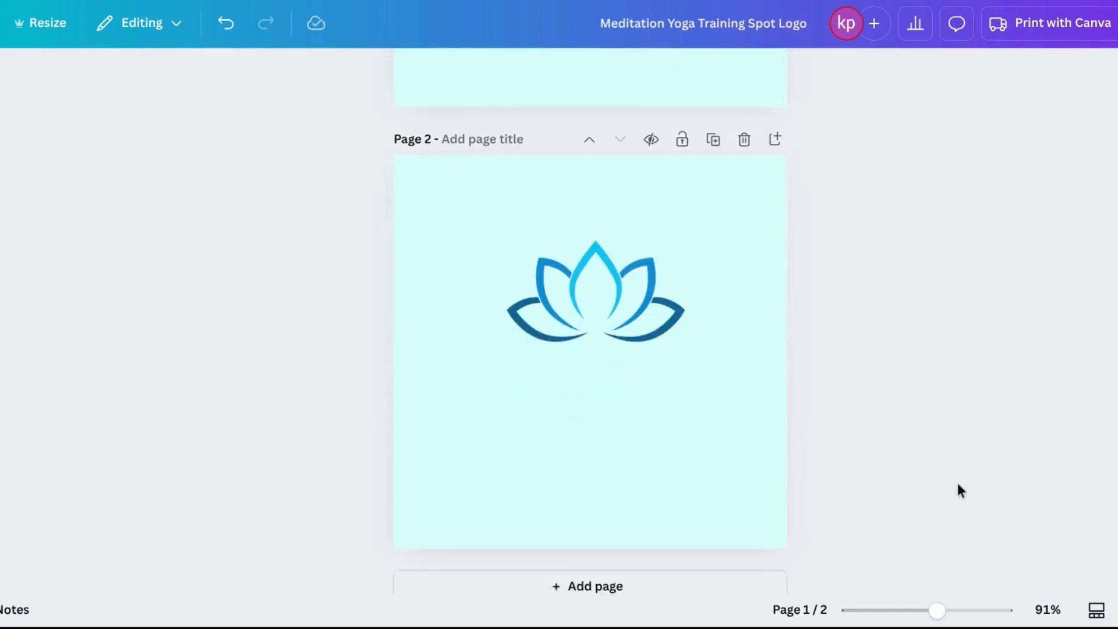
Enlarge the lotus on page 2 to nearly the full page width and place it slightly below the middle.
{"action": "left_click", "coordinate": [558, 280]}
{"action": "left_click_drag", "start_coordinate": [558, 281], "coordinate": [462, 456]}
{"action": "left_click_drag", "start_coordinate": [592, 394], "coordinate": [738, 219]}
{"action": "left_click_drag", "start_coordinate": [567, 396], "coordinate": [565, 358]}
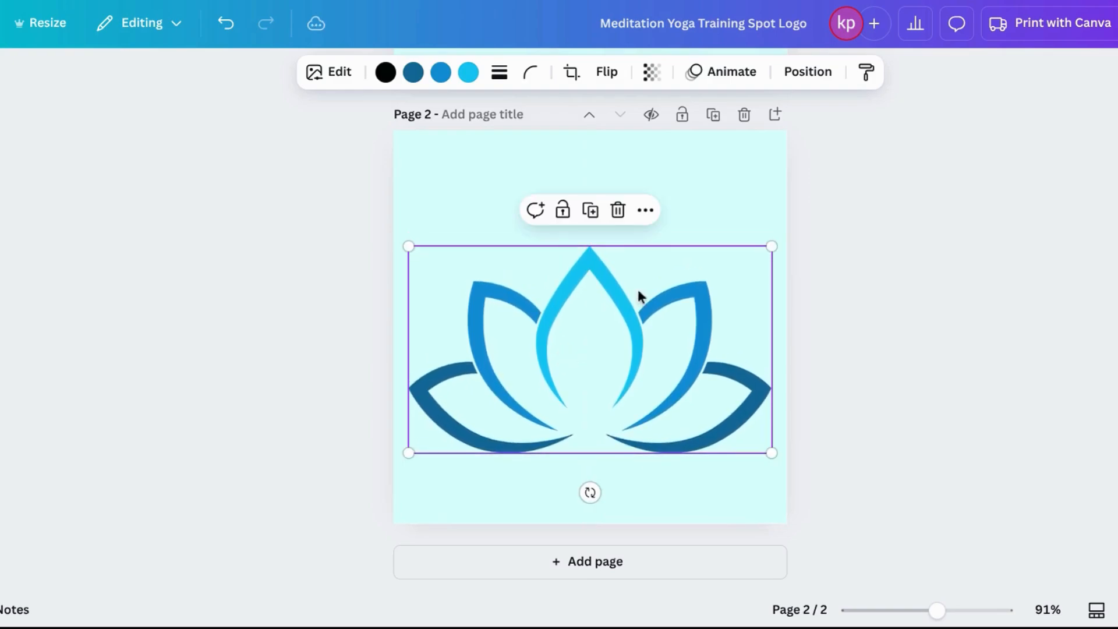
{"action": "left_click", "coordinate": [961, 267]}
{"action": "left_click", "coordinate": [621, 312]}
{"action": "left_click_drag", "start_coordinate": [771, 247], "coordinate": [780, 241]}
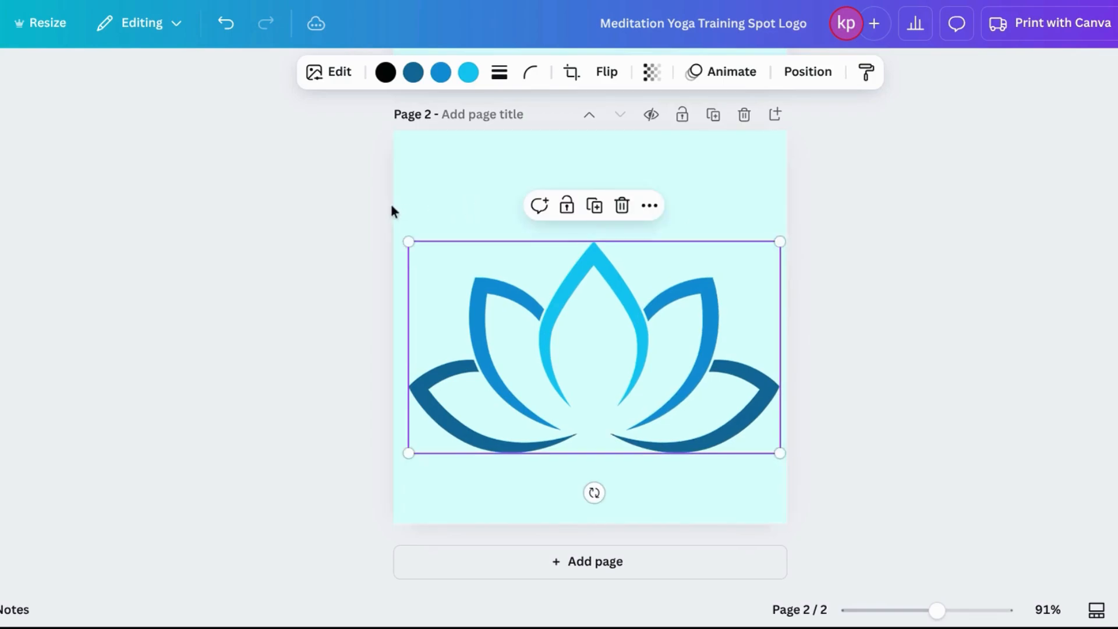
{"action": "left_click_drag", "start_coordinate": [408, 241], "coordinate": [393, 229]}
Add a brand-style text box below the page 2 lotus and replace its text with "TMS".
{"action": "left_click", "coordinate": [1, 201]}
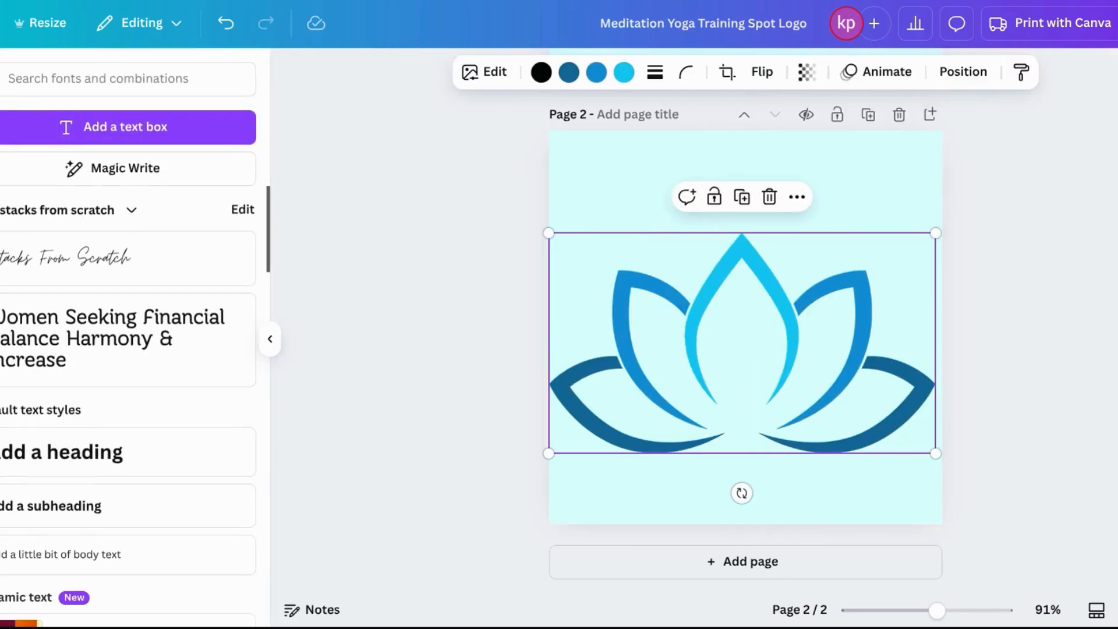
{"action": "left_click", "coordinate": [36, 269]}
{"action": "key", "text": "ctrl+t"}
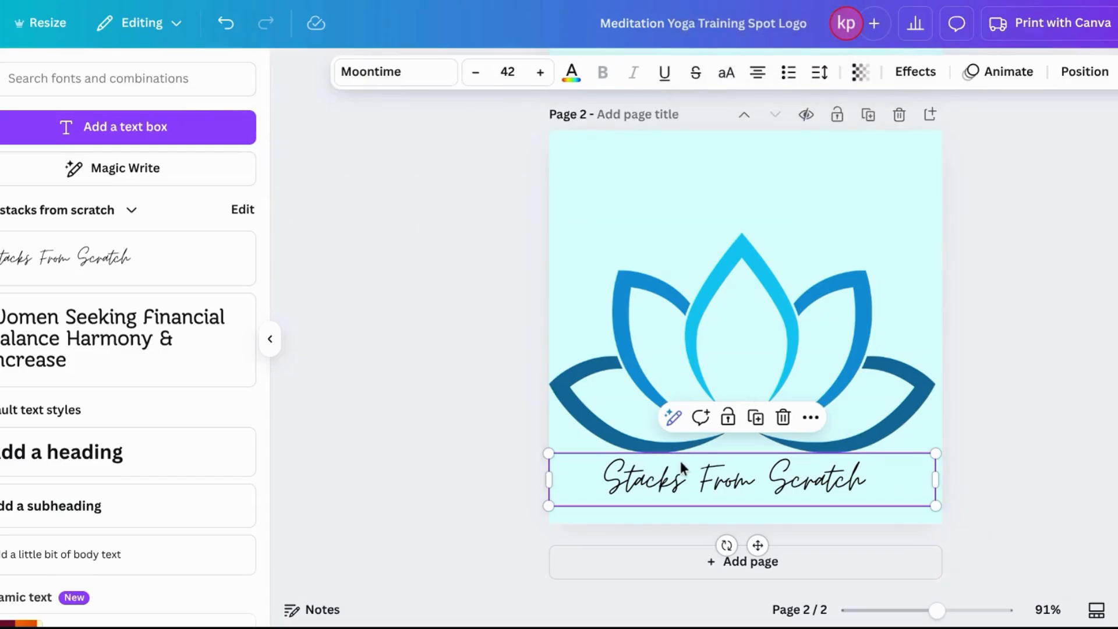
{"action": "double_click", "coordinate": [693, 477]}
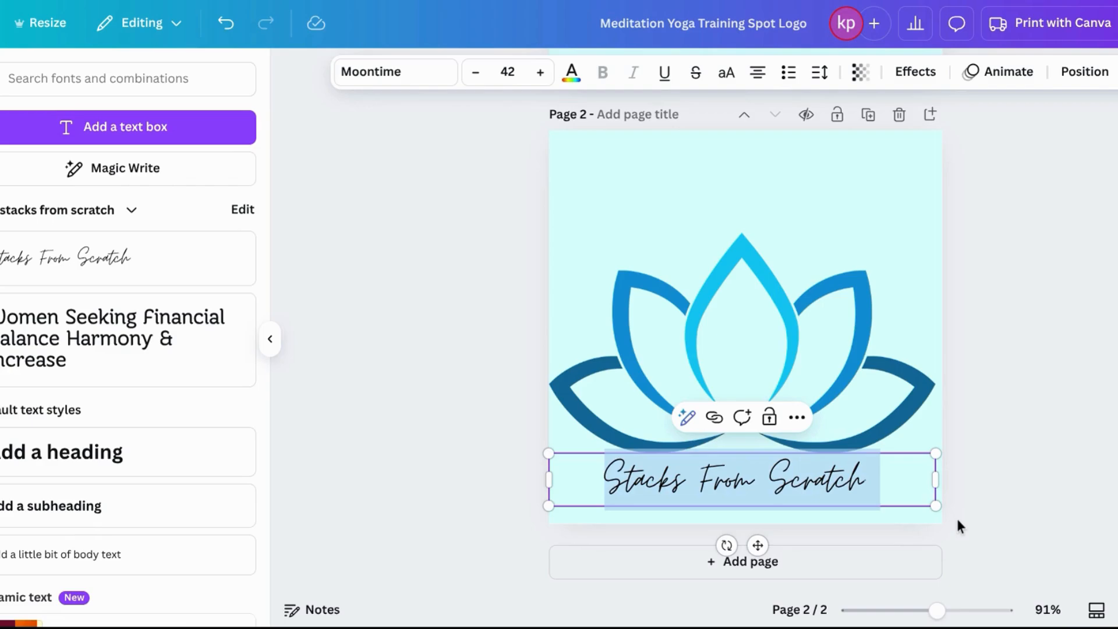
{"action": "type", "text": "T"}
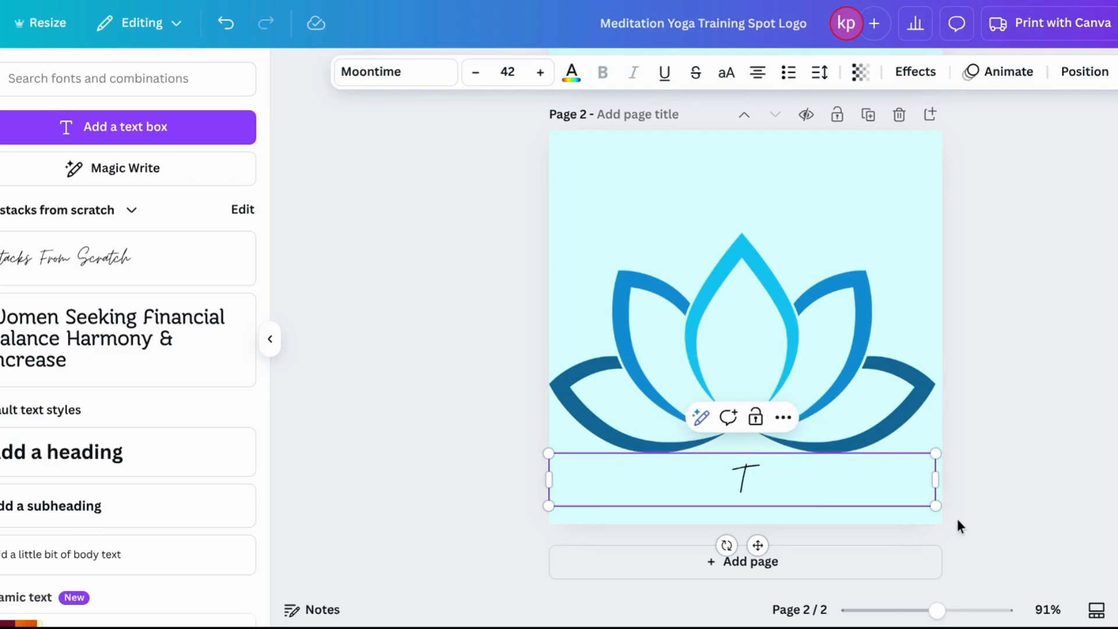
{"action": "type", "text": "MS"}
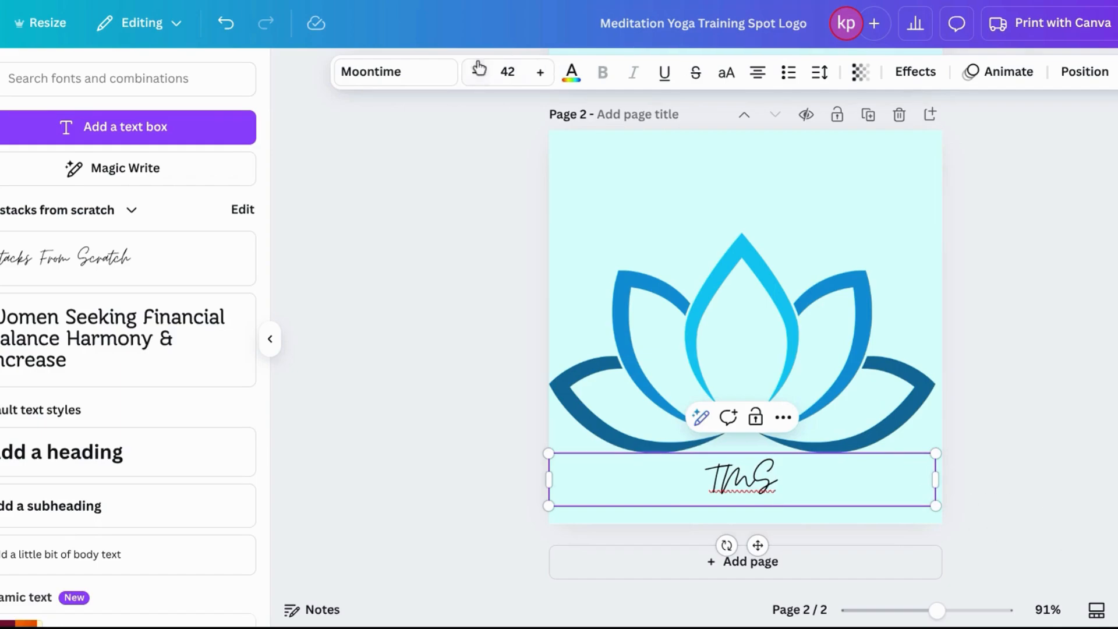
Try the Kelin Eator font on the TMS text and settle on Montserrat.
{"action": "left_click", "coordinate": [437, 75]}
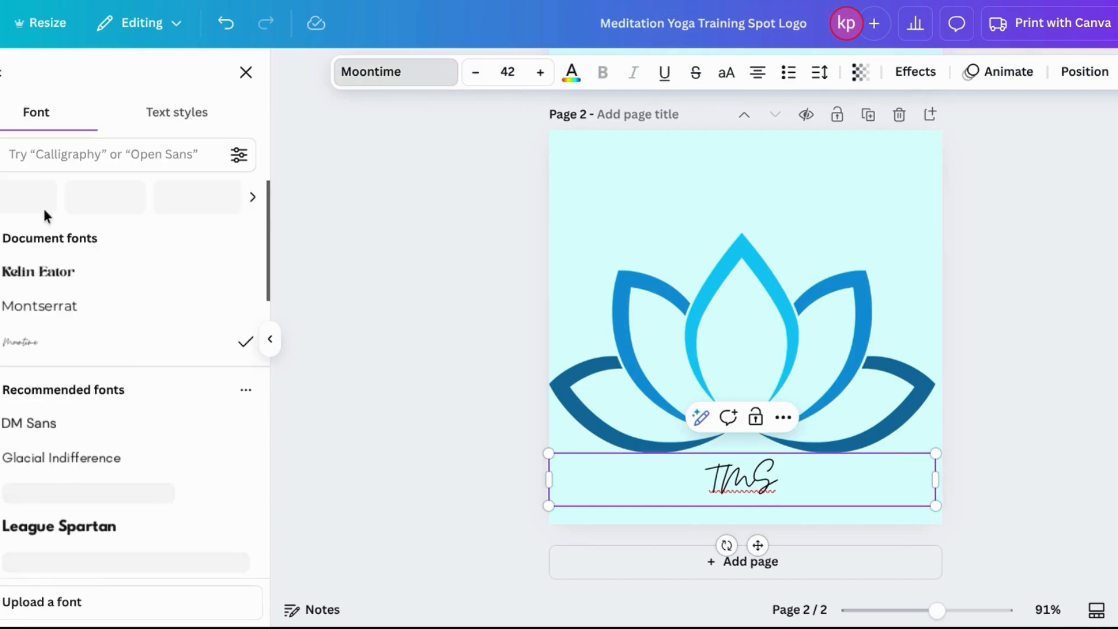
{"action": "left_click", "coordinate": [21, 282]}
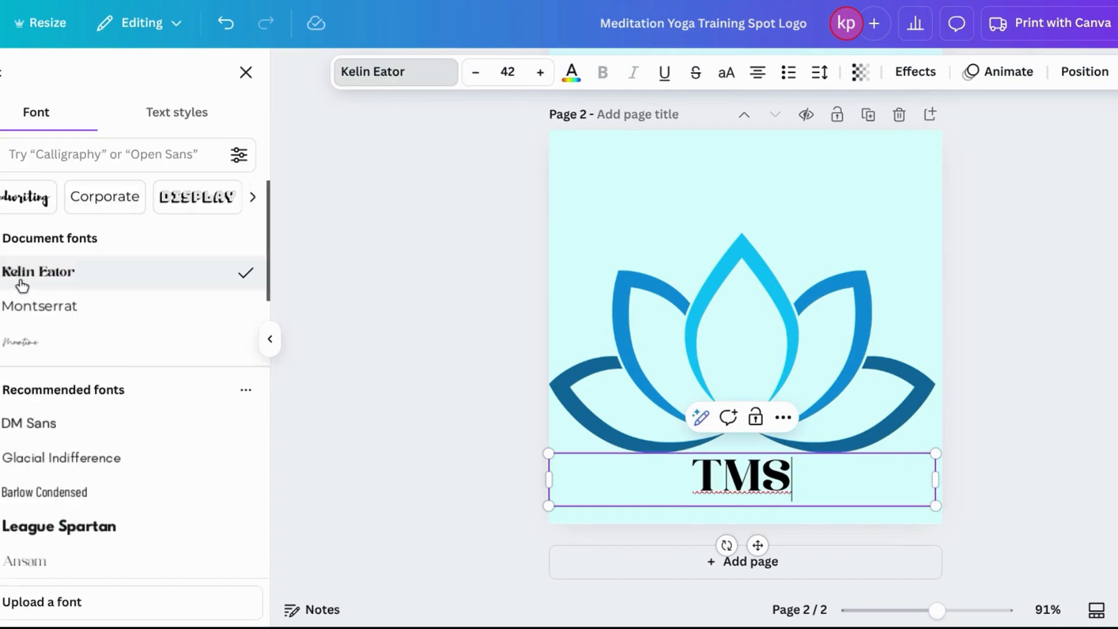
{"action": "left_click", "coordinate": [52, 314]}
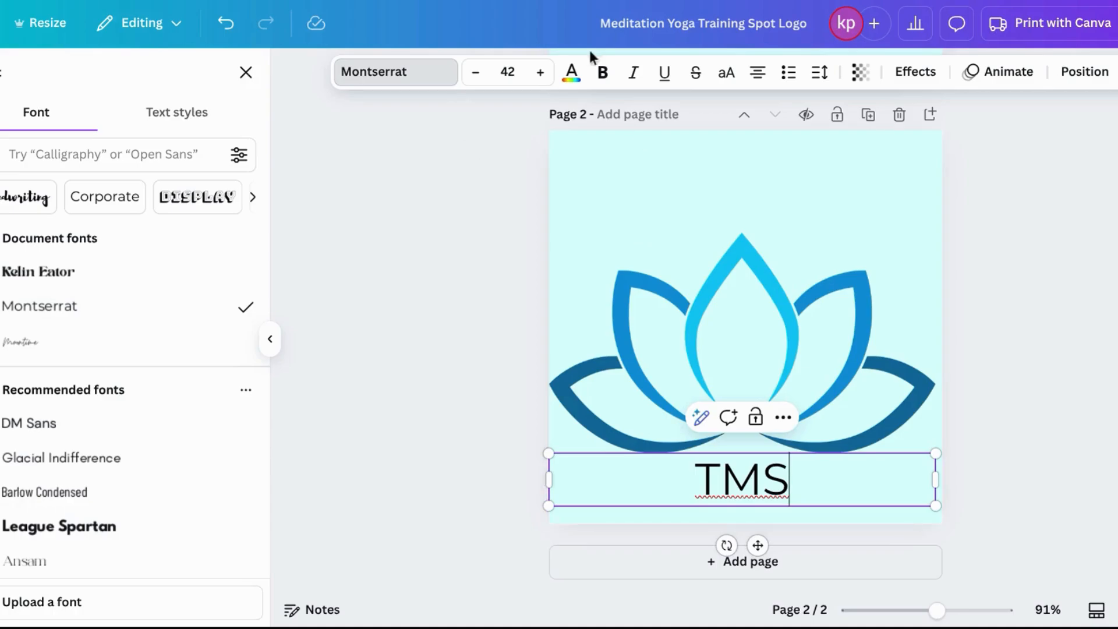
Recolor the whole TMS text with the document blue #138fd4.
{"action": "left_click", "coordinate": [571, 73]}
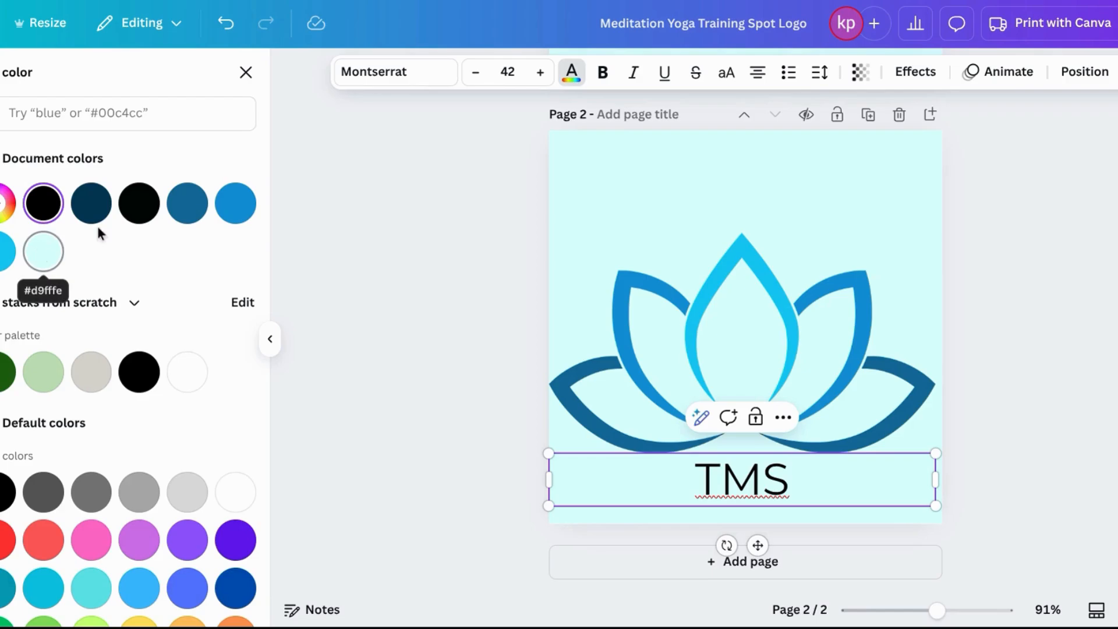
{"action": "left_click", "coordinate": [243, 208]}
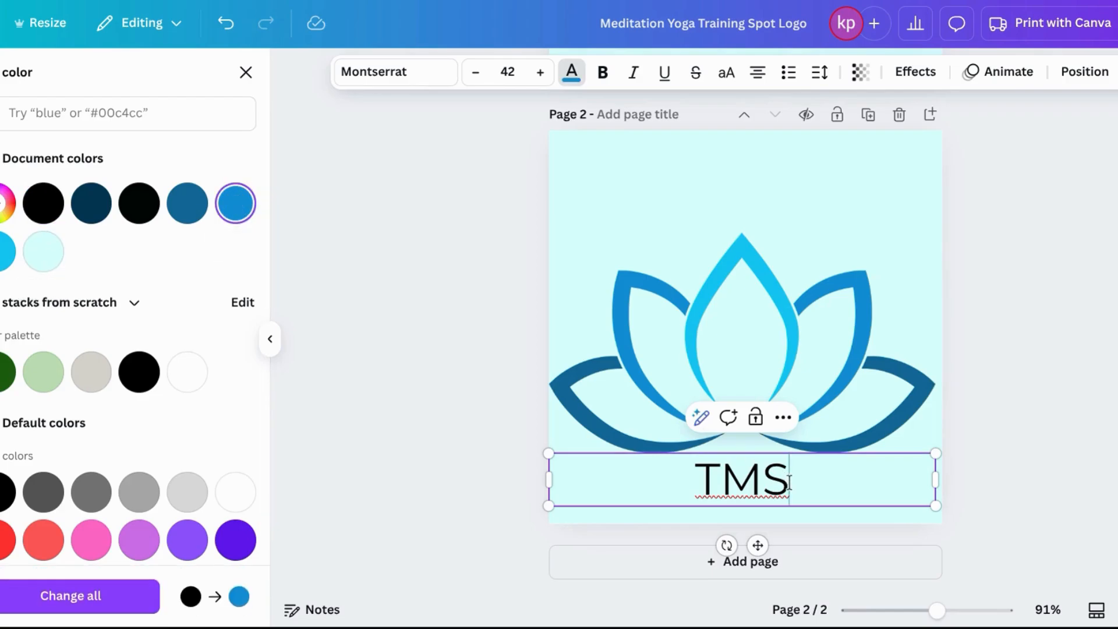
{"action": "left_click_drag", "start_coordinate": [791, 484], "coordinate": [693, 484]}
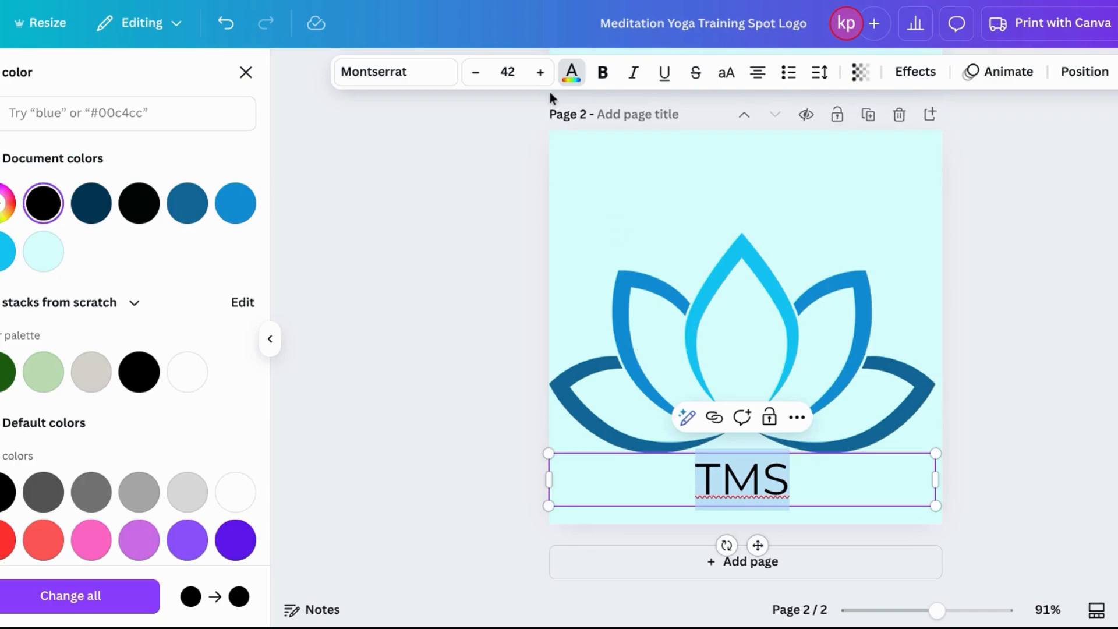
{"action": "left_click", "coordinate": [237, 207]}
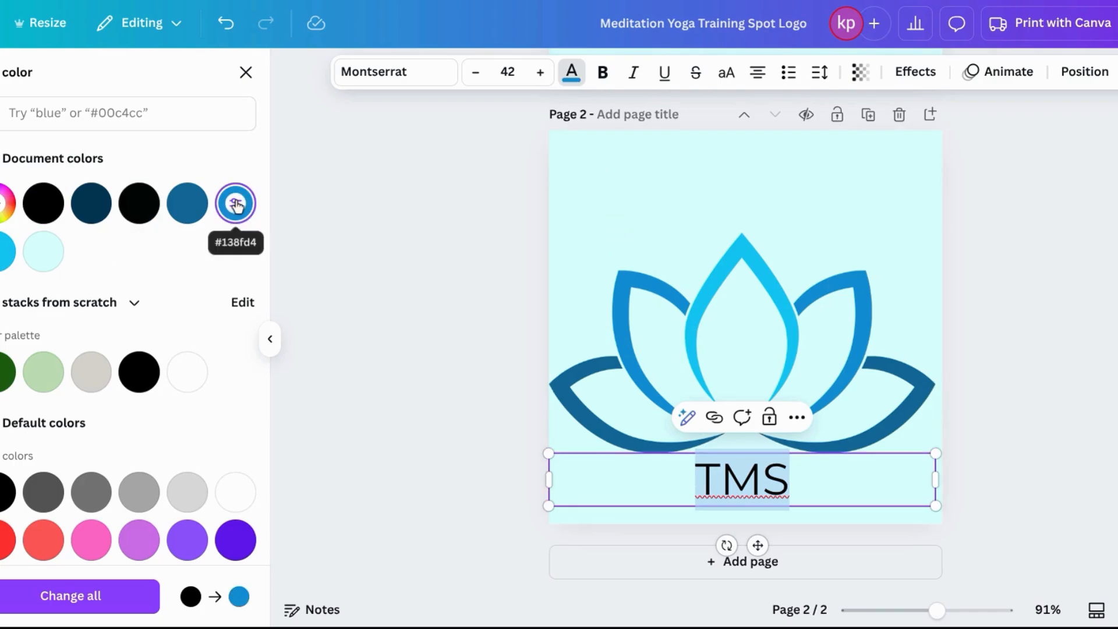
{"action": "left_click", "coordinate": [468, 445]}
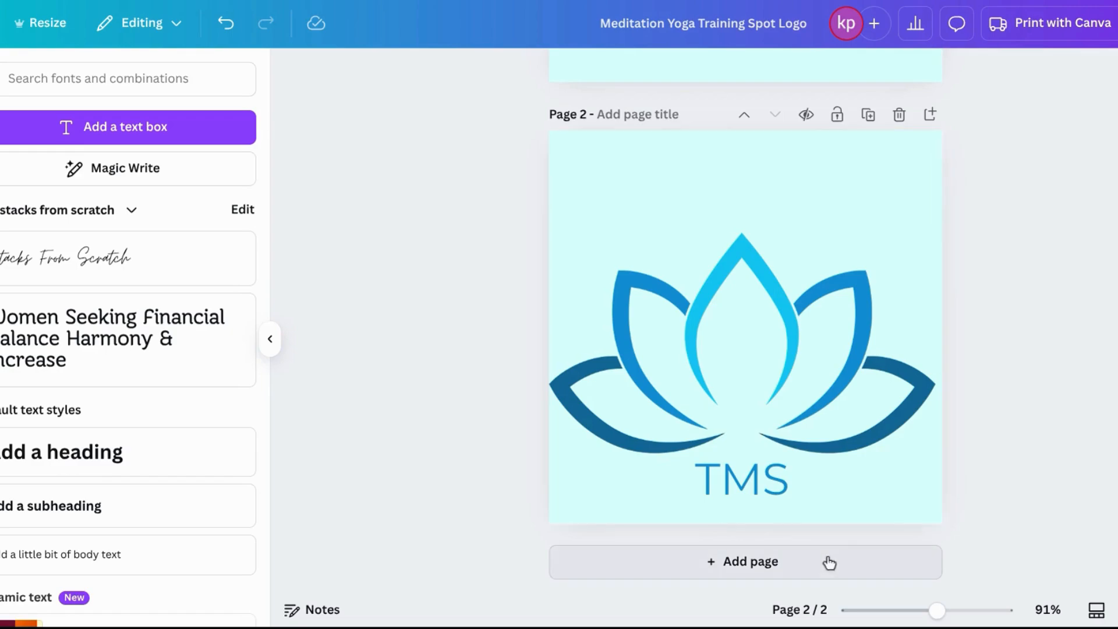
Move the TMS text over the middle of the lotus and enlarge it to font size 115.
{"action": "left_click", "coordinate": [779, 499]}
{"action": "left_click_drag", "start_coordinate": [769, 492], "coordinate": [763, 365]}
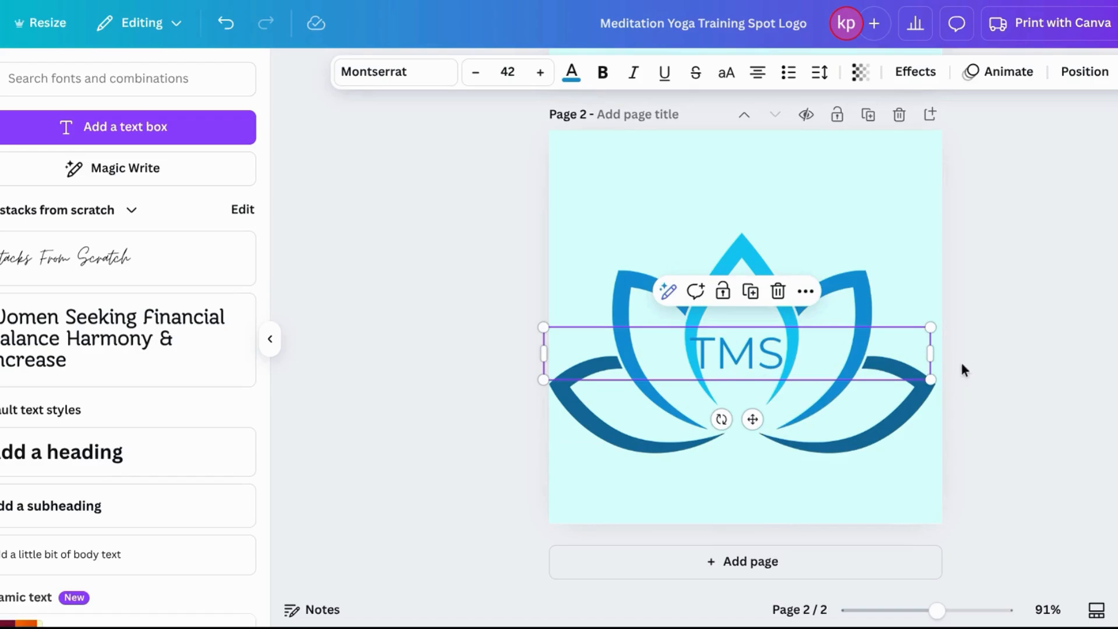
{"action": "left_click_drag", "start_coordinate": [930, 353], "coordinate": [810, 471]}
{"action": "left_click_drag", "start_coordinate": [652, 380], "coordinate": [728, 349]}
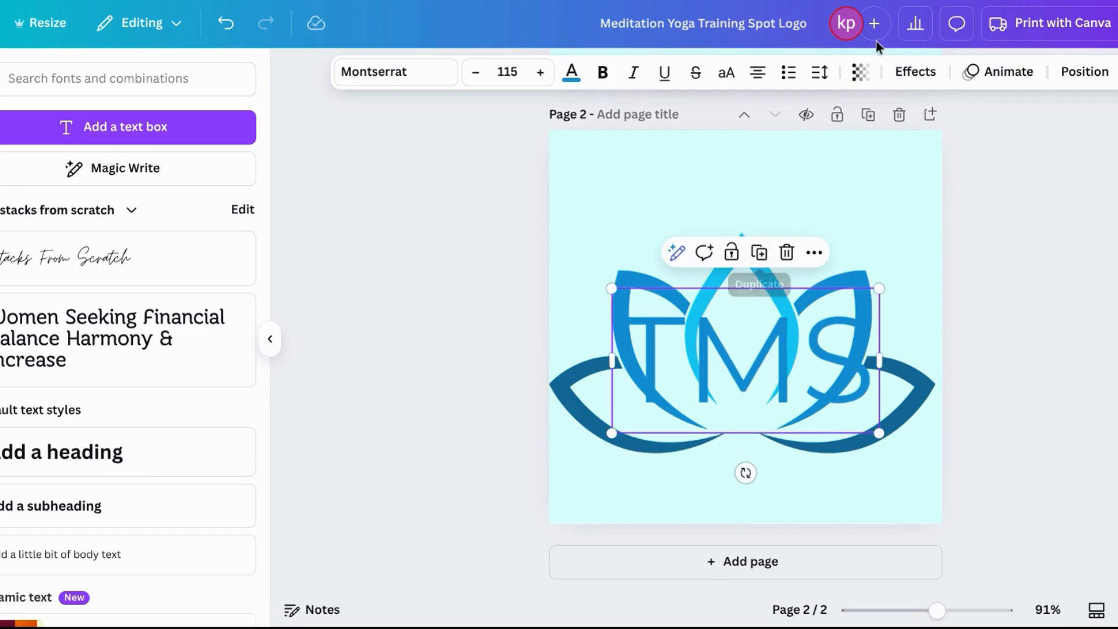
Try the TMS text one layer behind the lotus and bring it forward again.
{"action": "left_click", "coordinate": [1066, 72]}
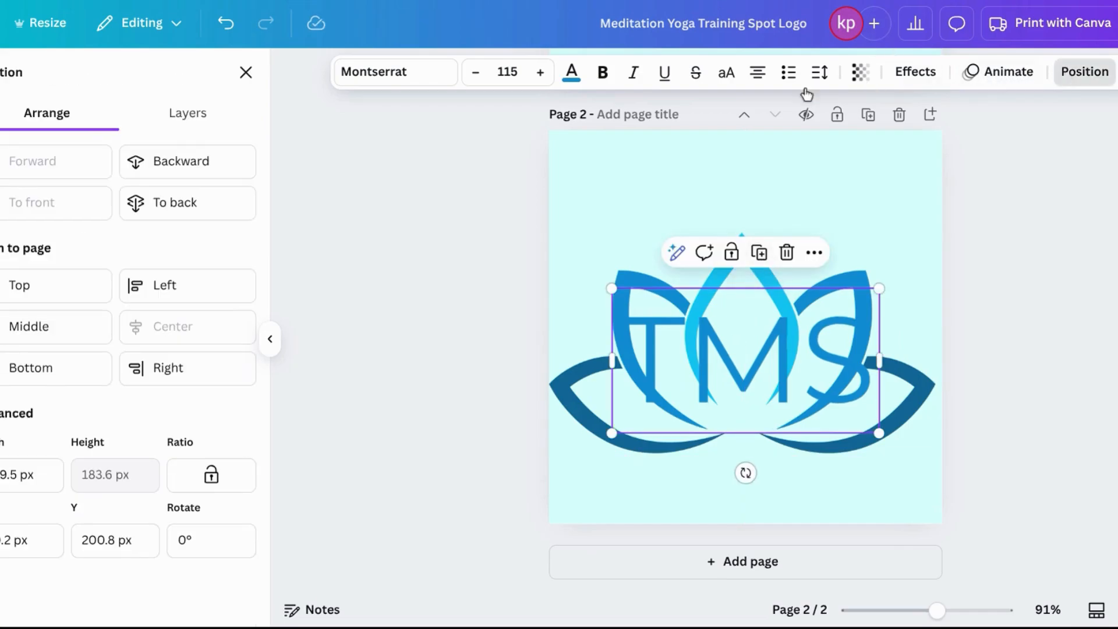
{"action": "left_click", "coordinate": [219, 165]}
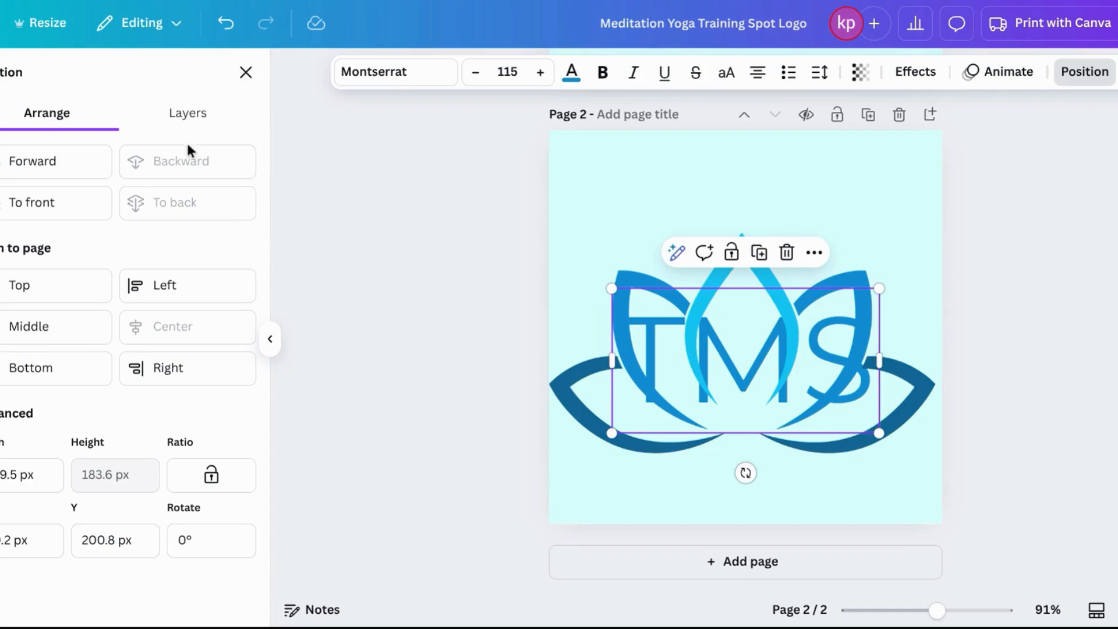
{"action": "left_click", "coordinate": [11, 161]}
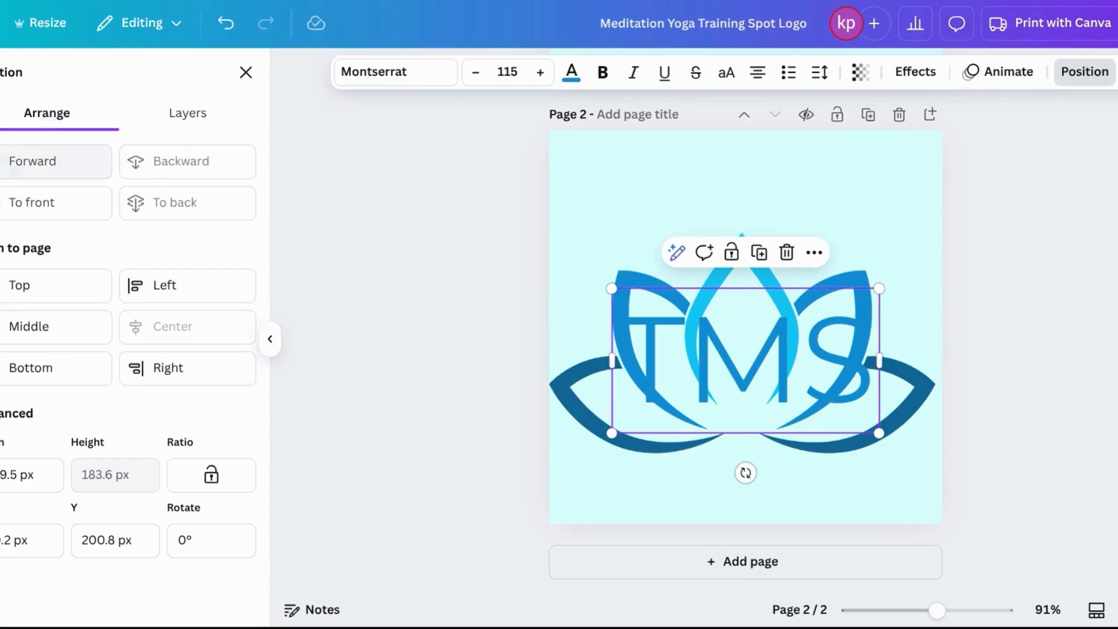
Place a duplicate of the lotus exactly over the original, one layer behind the TMS text.
{"action": "left_click", "coordinate": [559, 401]}
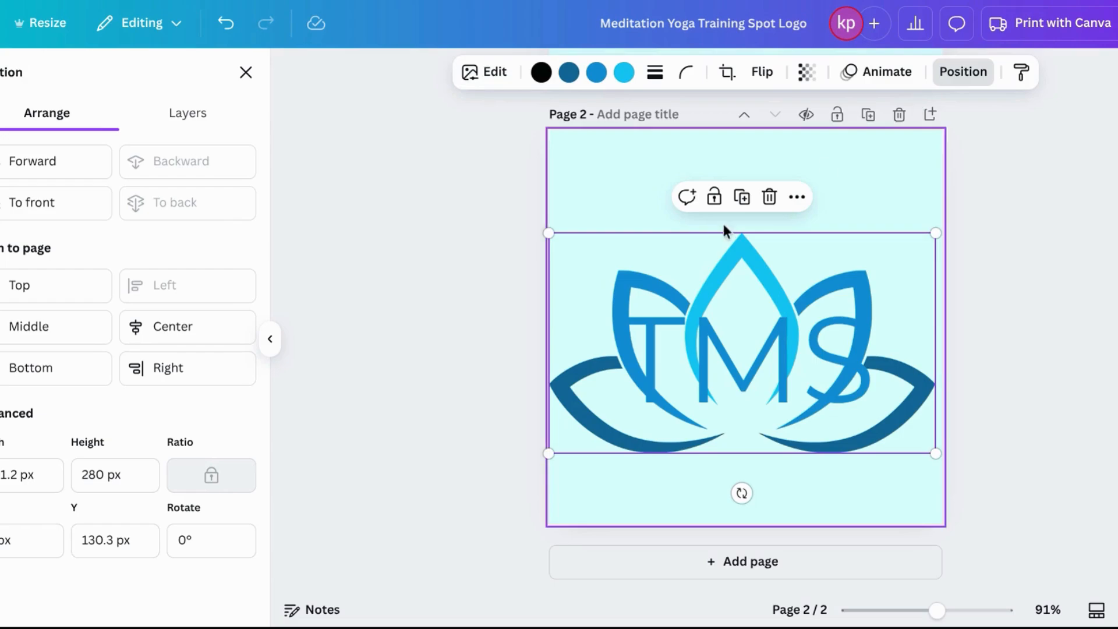
{"action": "left_click", "coordinate": [740, 198]}
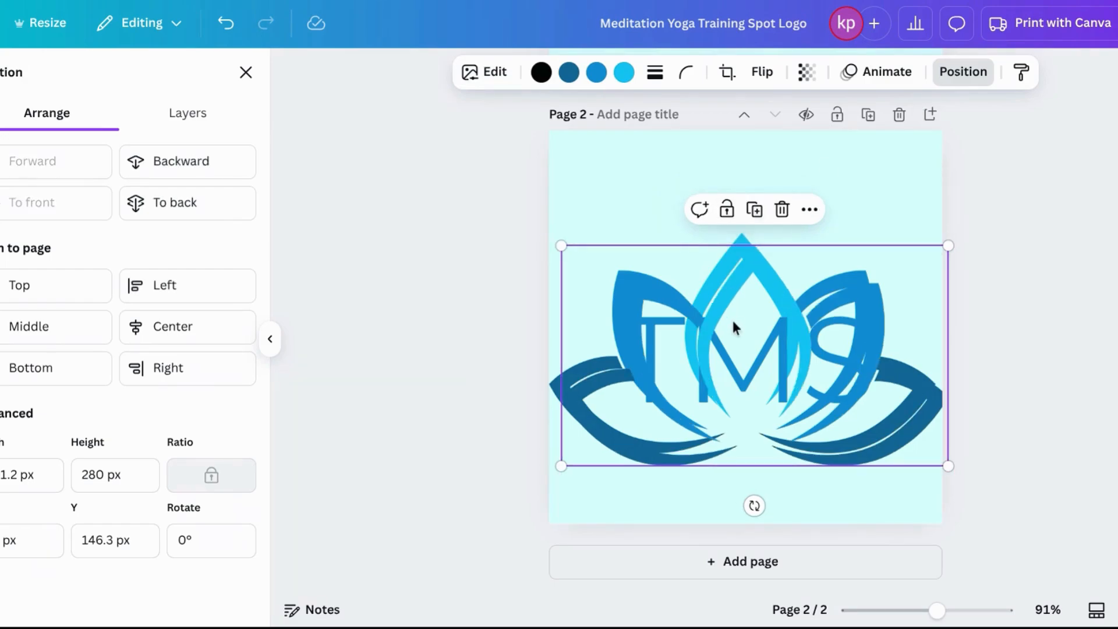
{"action": "mouse_move", "coordinate": [730, 324]}
{"action": "left_mouse_down"}
{"action": "mouse_move", "coordinate": [711, 327]}
{"action": "mouse_move", "coordinate": [726, 332]}
{"action": "mouse_move", "coordinate": [724, 322]}
{"action": "left_mouse_up"}
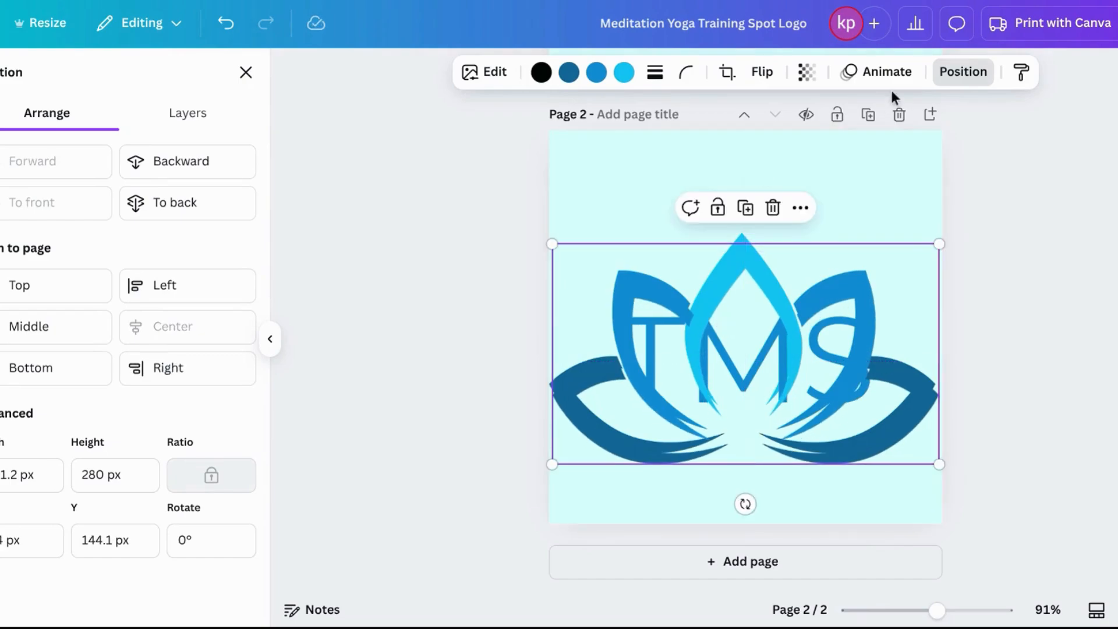
{"action": "left_click", "coordinate": [174, 169]}
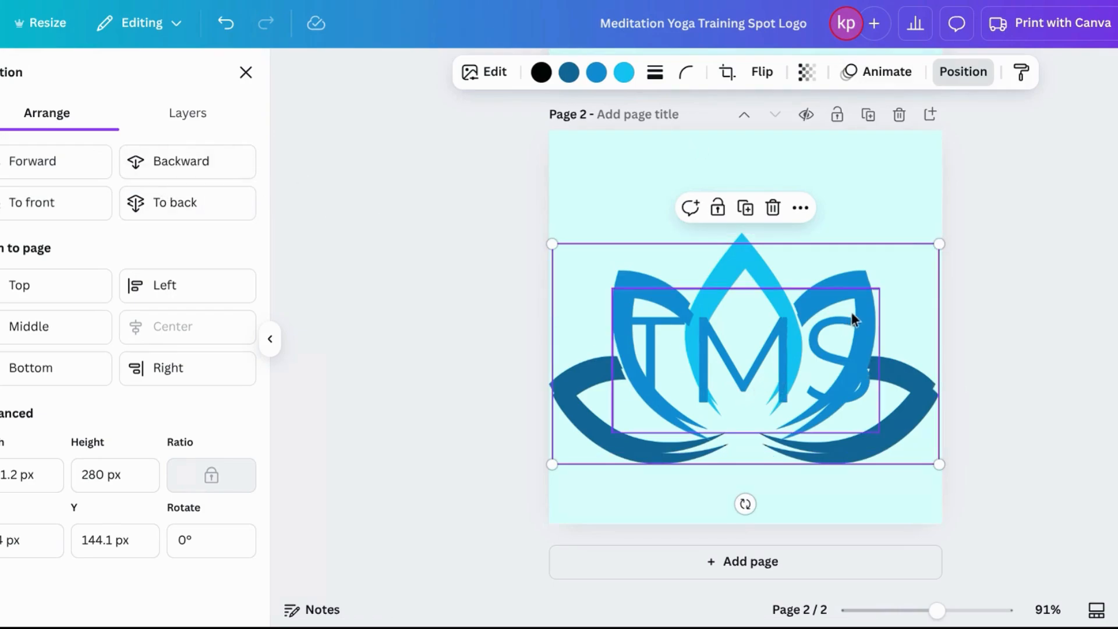
{"action": "left_click_drag", "start_coordinate": [913, 280], "coordinate": [911, 265]}
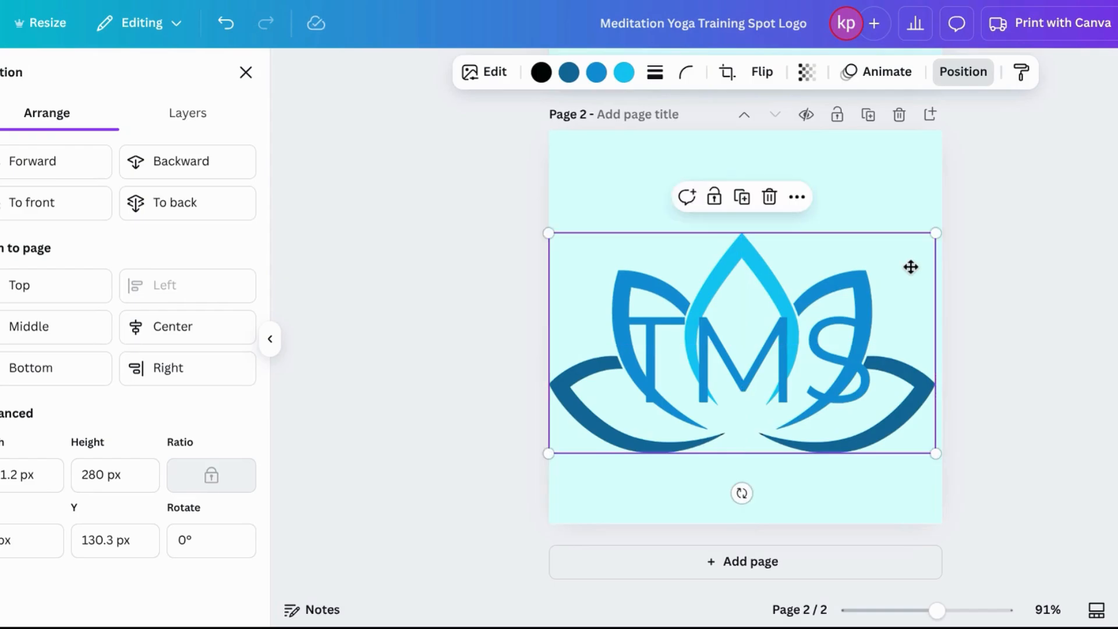
Add a third page and give it a white background.
{"action": "left_click", "coordinate": [1105, 259]}
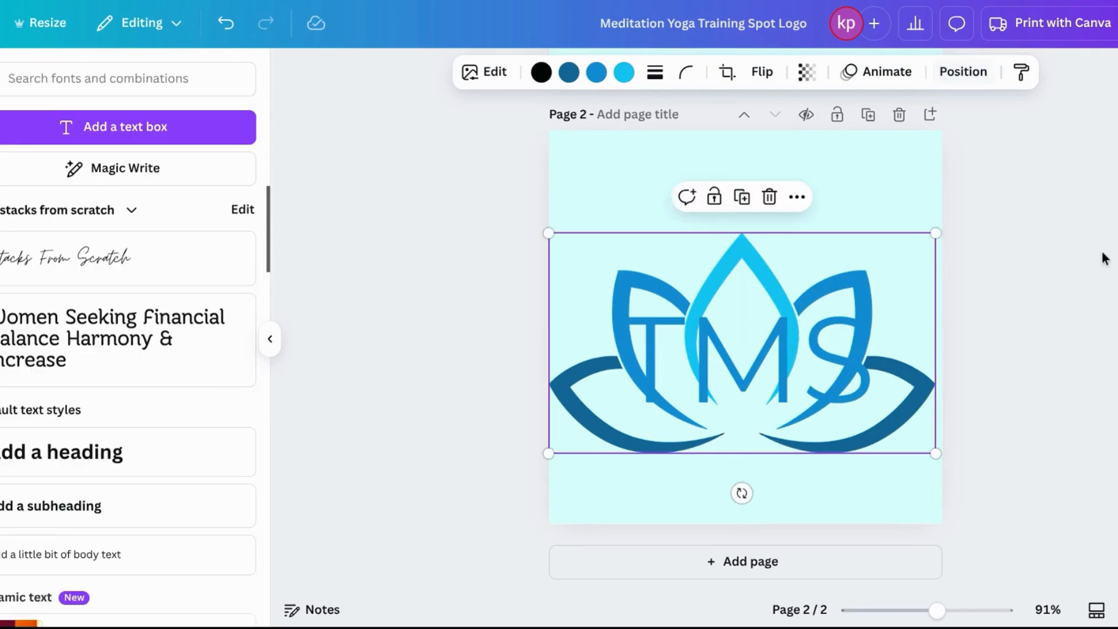
{"action": "left_click", "coordinate": [1105, 258]}
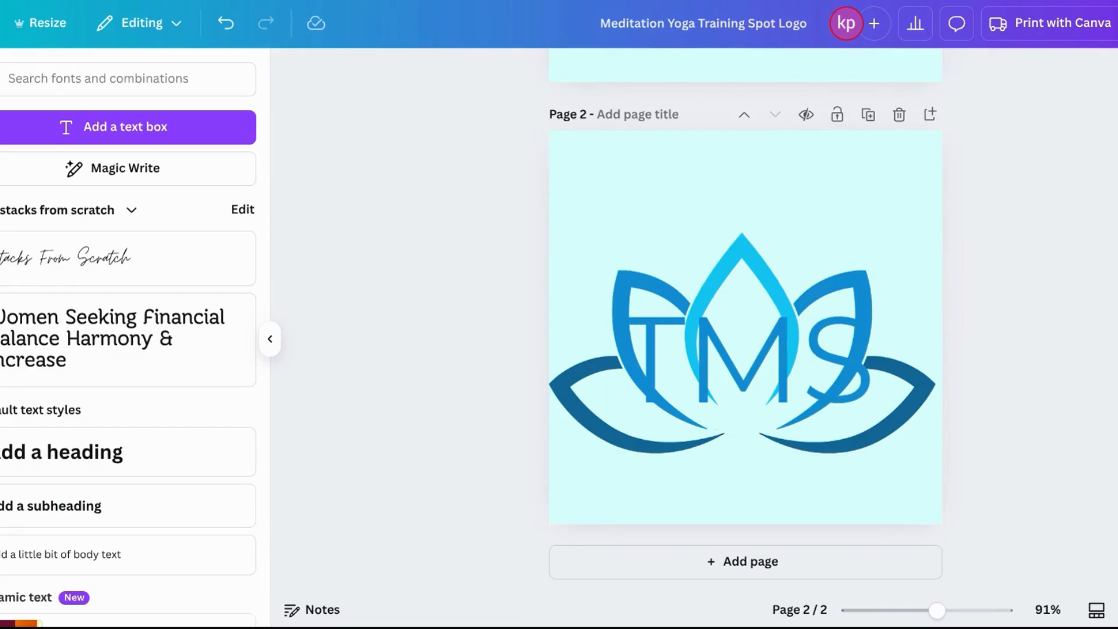
{"action": "left_click", "coordinate": [814, 567]}
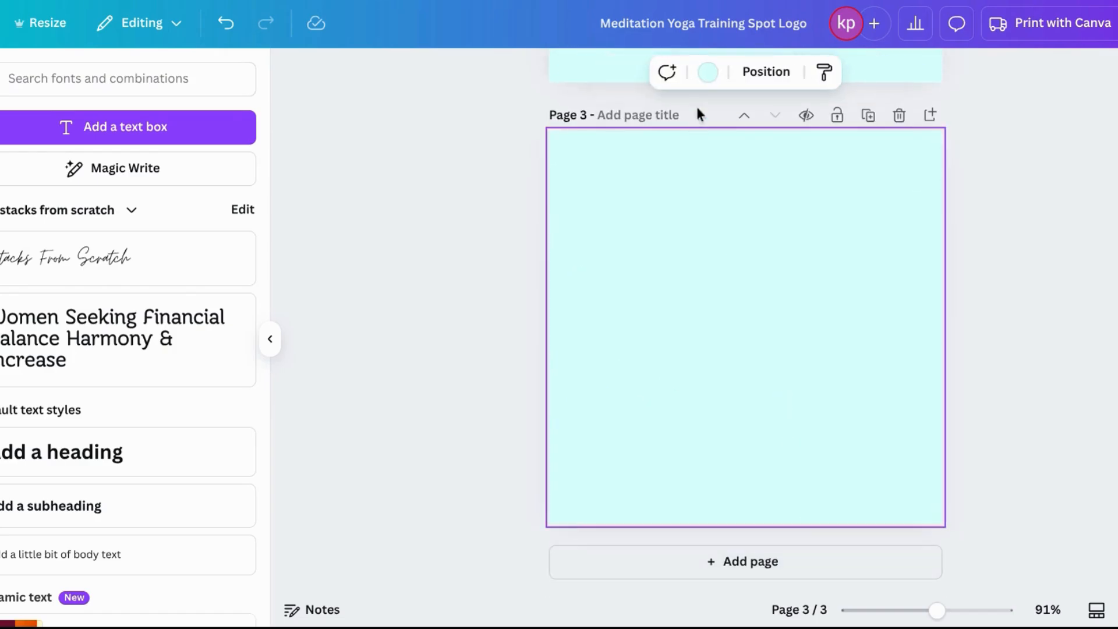
{"action": "left_click", "coordinate": [704, 86]}
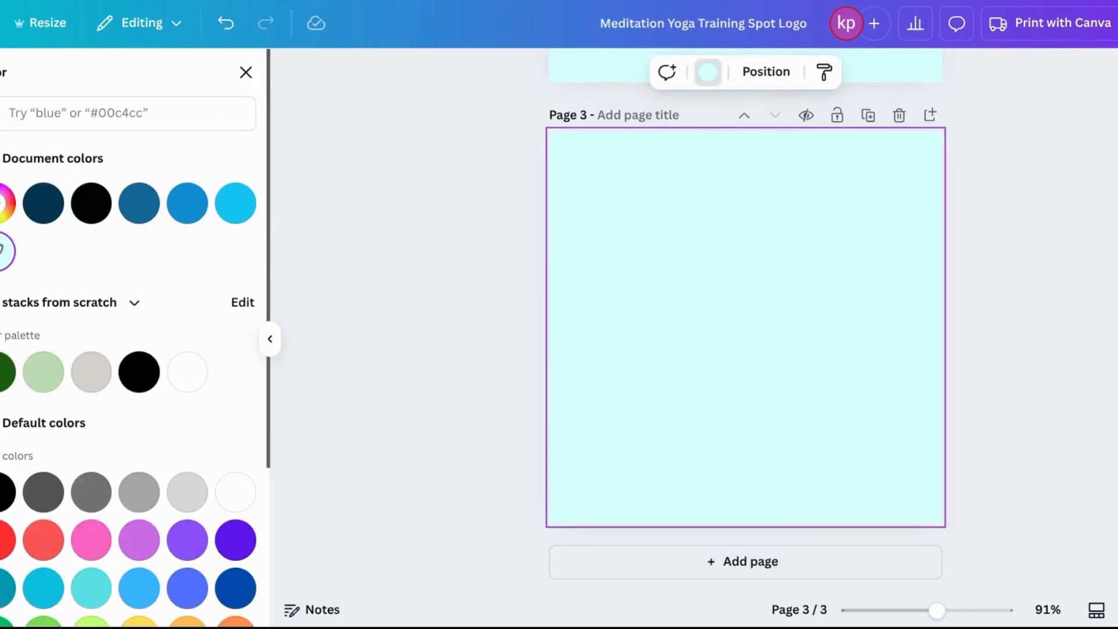
{"action": "left_click", "coordinate": [185, 376]}
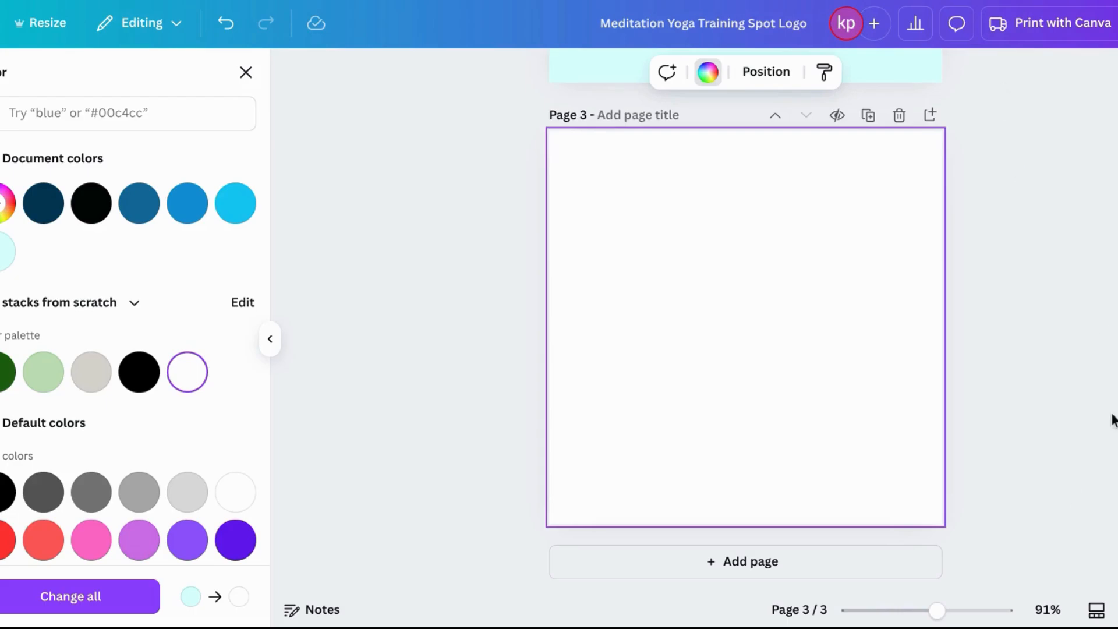
Duplicate the MEDITATION text on page 1 and place the copy in the middle of page 3.
{"action": "left_click_drag", "start_coordinate": [936, 610], "coordinate": [890, 610]}
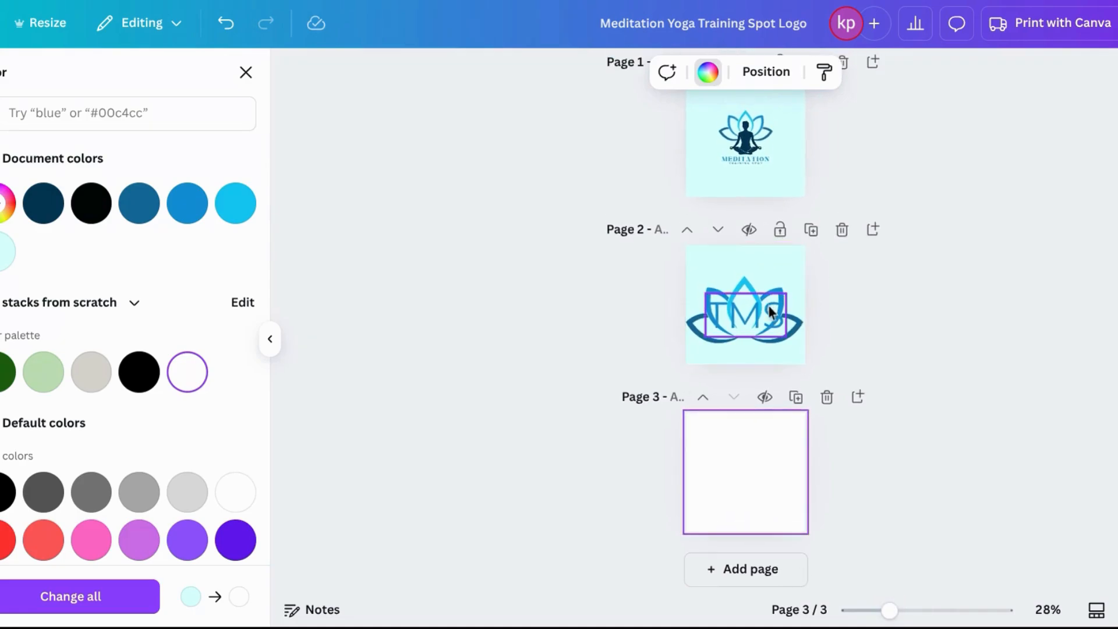
{"action": "left_click", "coordinate": [742, 156]}
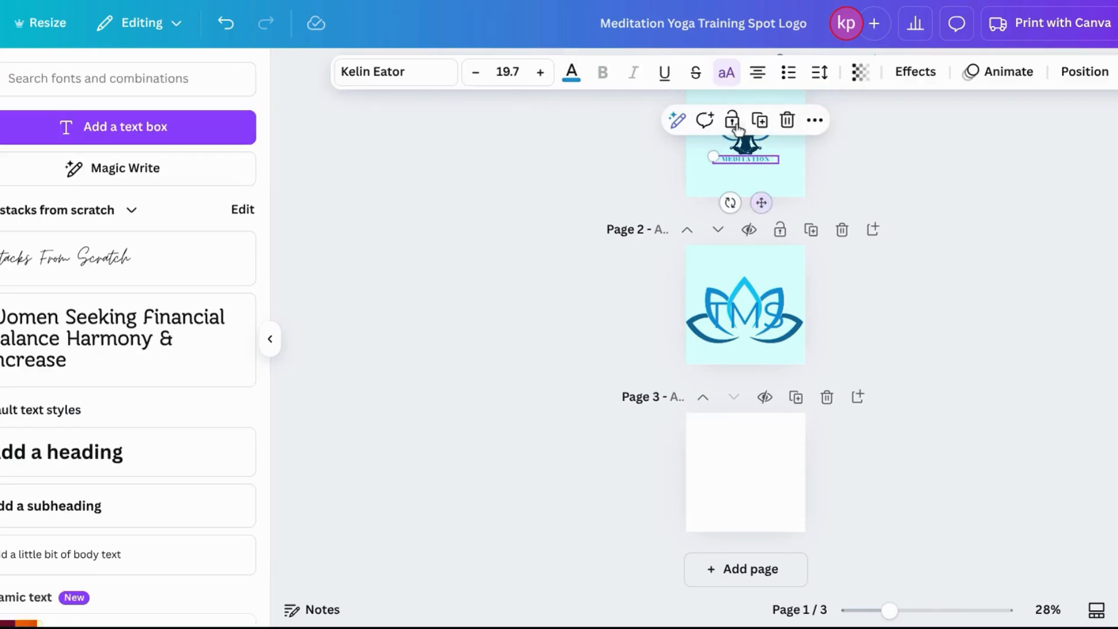
{"action": "left_click", "coordinate": [758, 124]}
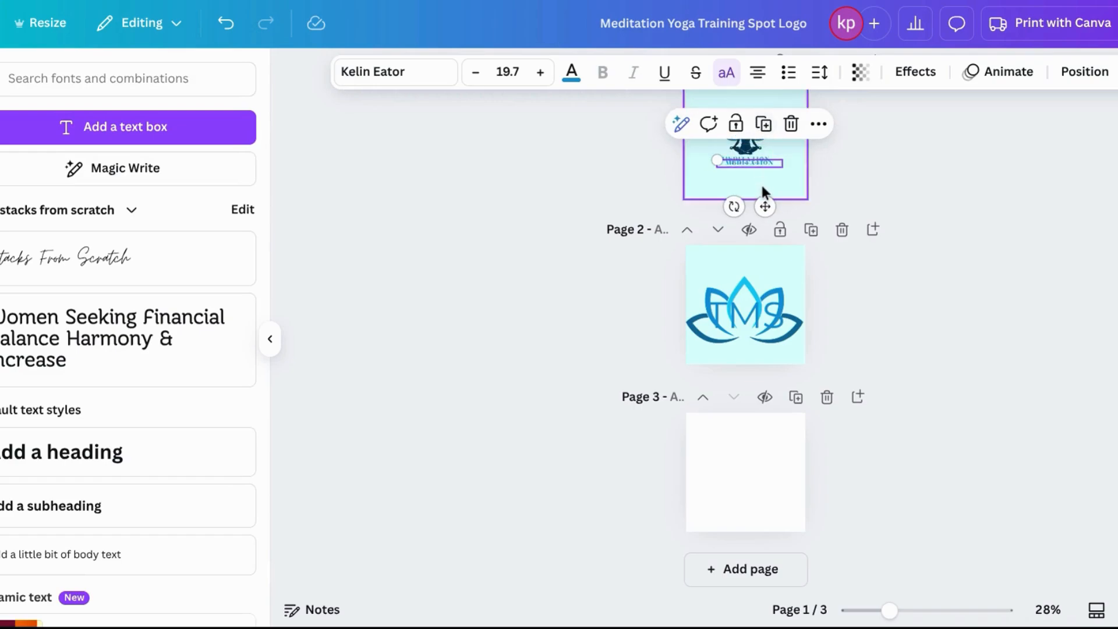
{"action": "left_click_drag", "start_coordinate": [762, 204], "coordinate": [763, 513]}
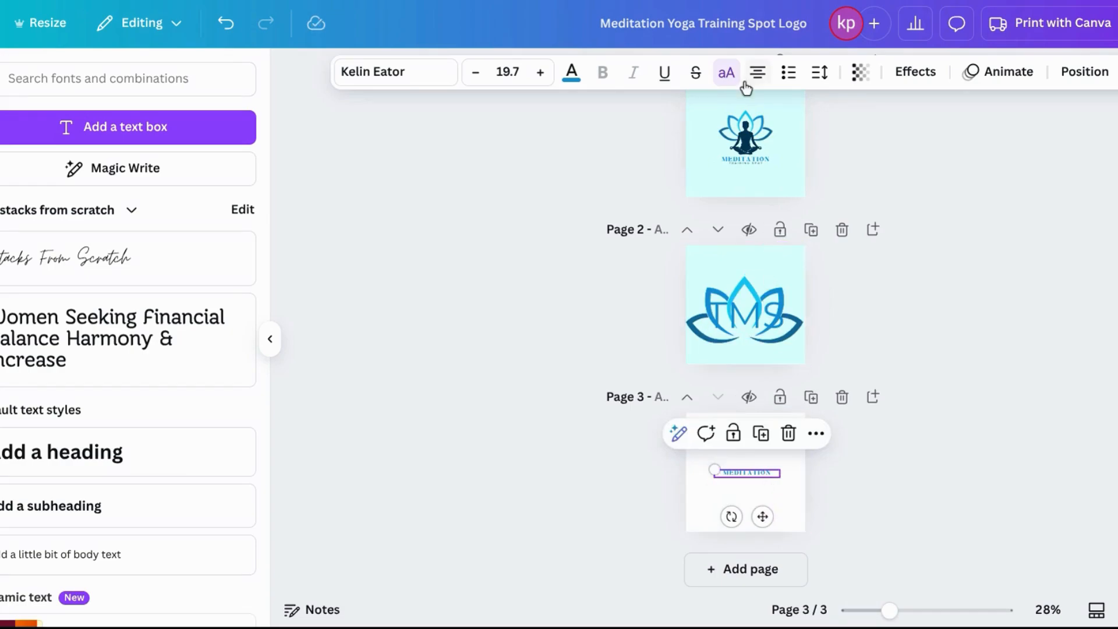
Duplicate the TRAINING SPOT text on page 1 and place the copy just below MEDITATION on page 3.
{"action": "left_click", "coordinate": [752, 160]}
{"action": "left_click", "coordinate": [761, 125]}
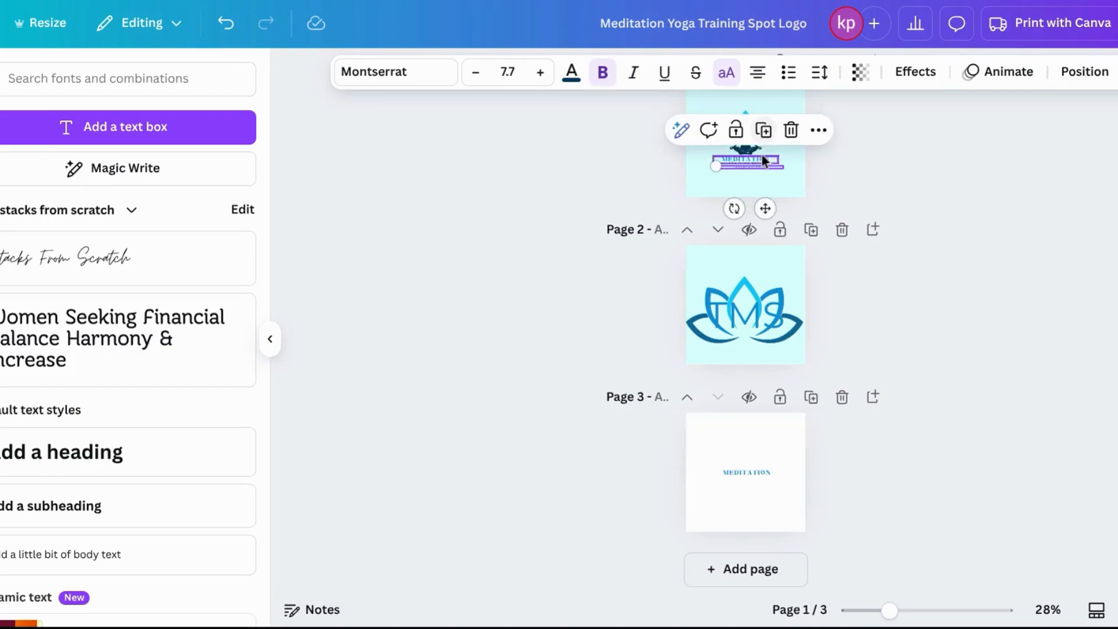
{"action": "left_click_drag", "start_coordinate": [767, 209], "coordinate": [763, 522]}
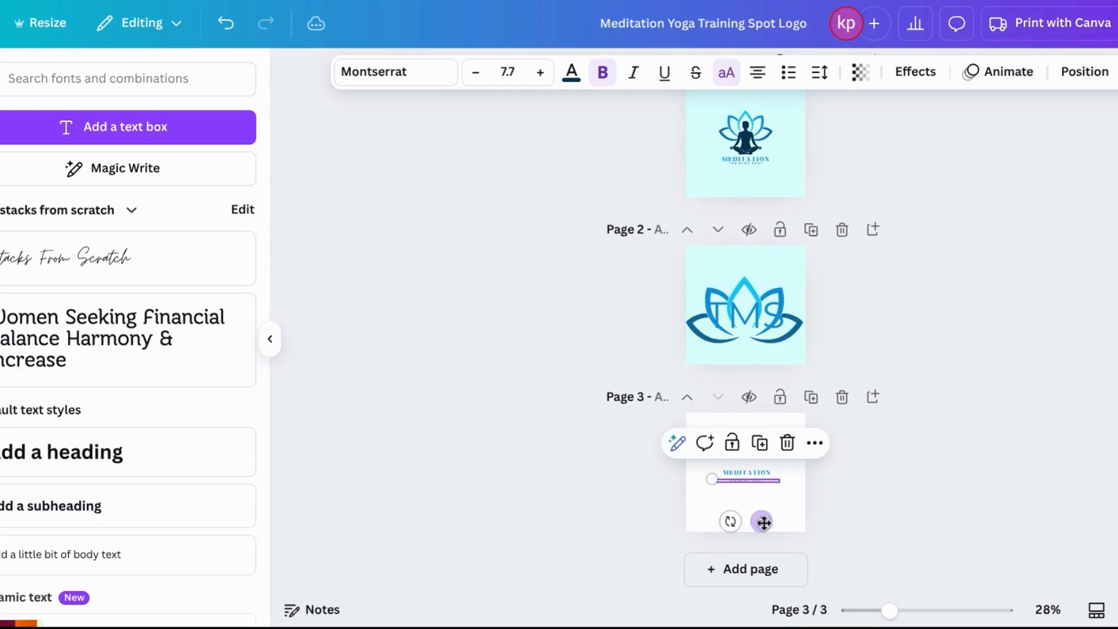
{"action": "left_click", "coordinate": [985, 435]}
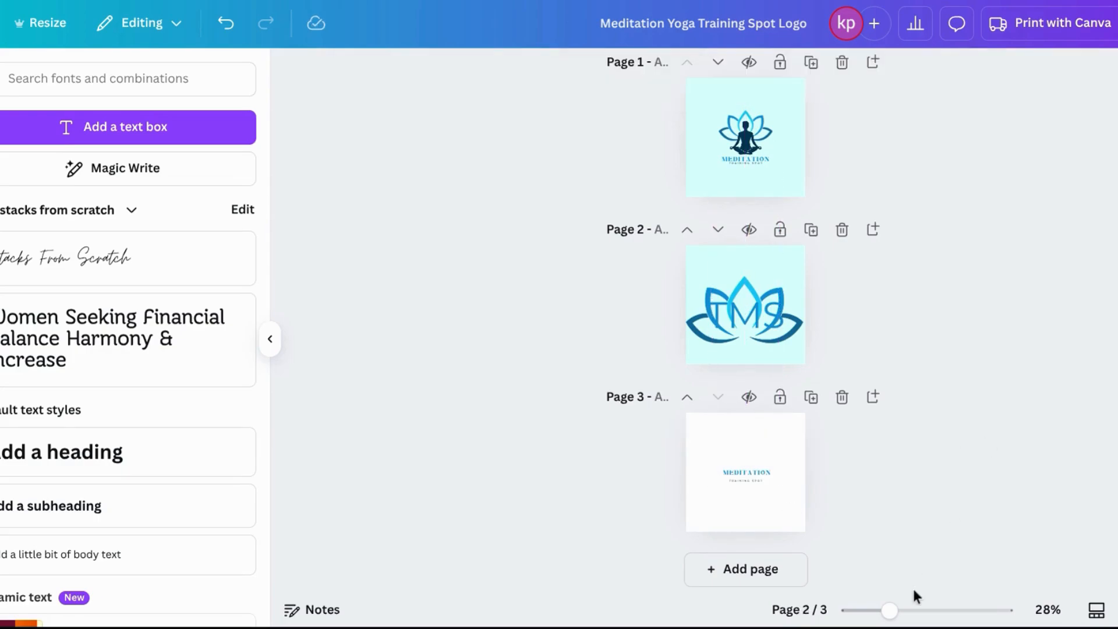
{"action": "left_click_drag", "start_coordinate": [889, 610], "coordinate": [930, 610]}
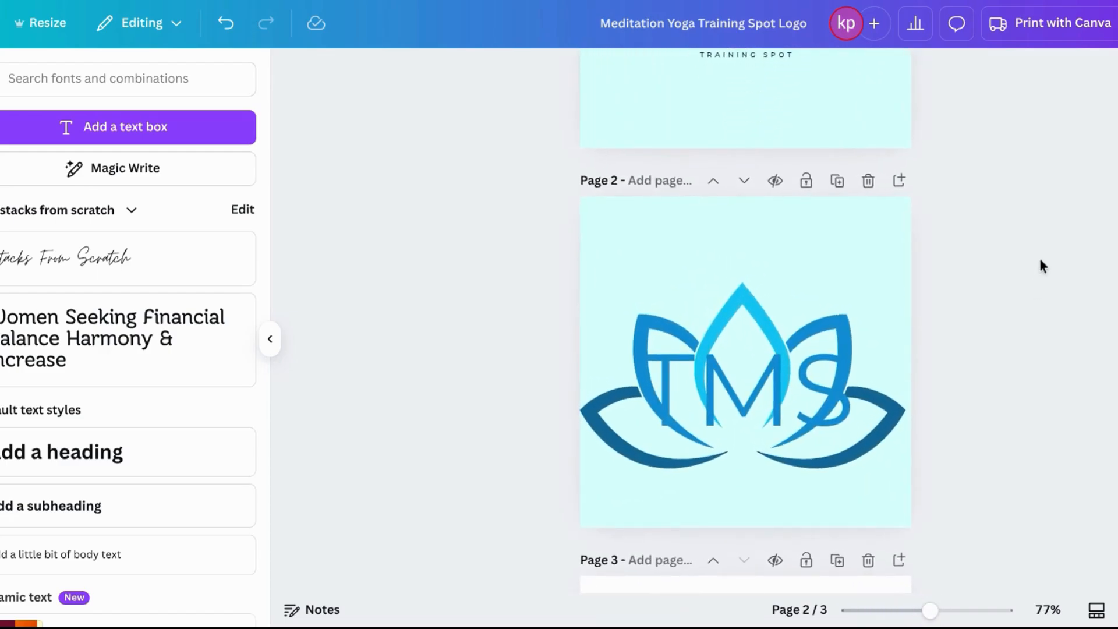
{"action": "scroll", "coordinate": [1040, 262], "scroll_direction": "up", "scroll_amount": 5}
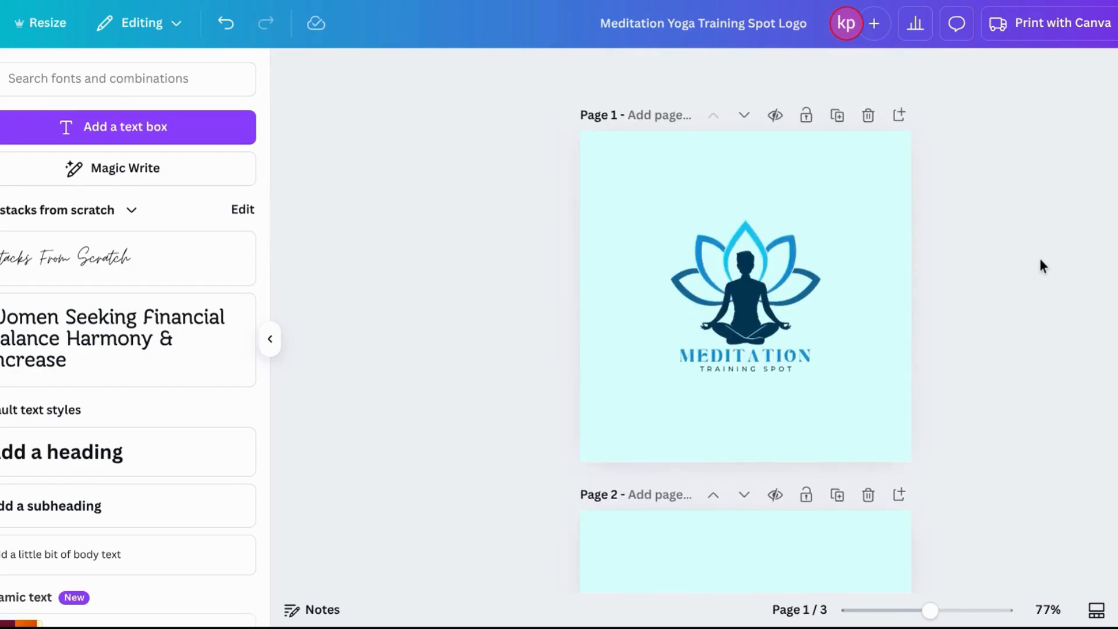
{"action": "scroll", "coordinate": [1040, 259], "scroll_direction": "down", "scroll_amount": 5}
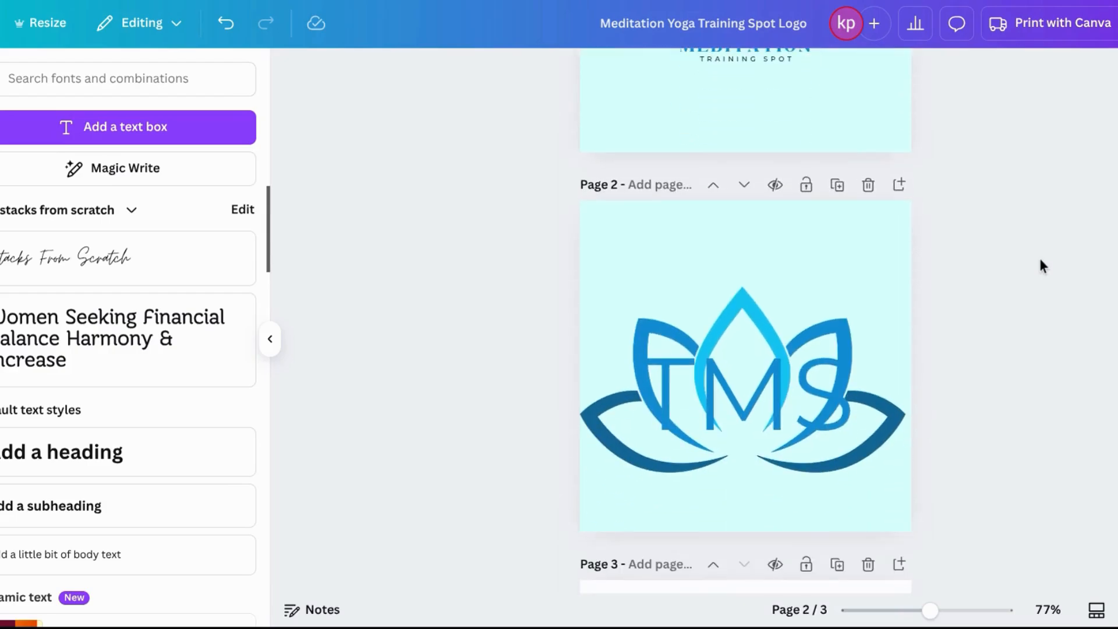
{"action": "scroll", "coordinate": [1041, 265], "scroll_direction": "down", "scroll_amount": 3}
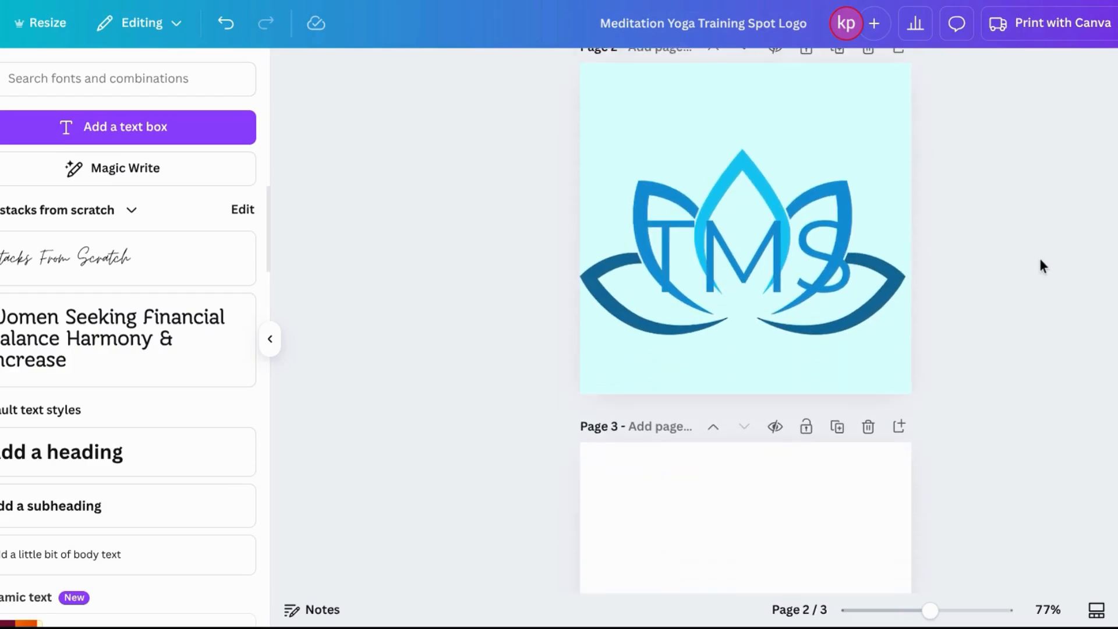
{"action": "scroll", "coordinate": [1040, 259], "scroll_direction": "down", "scroll_amount": 5}
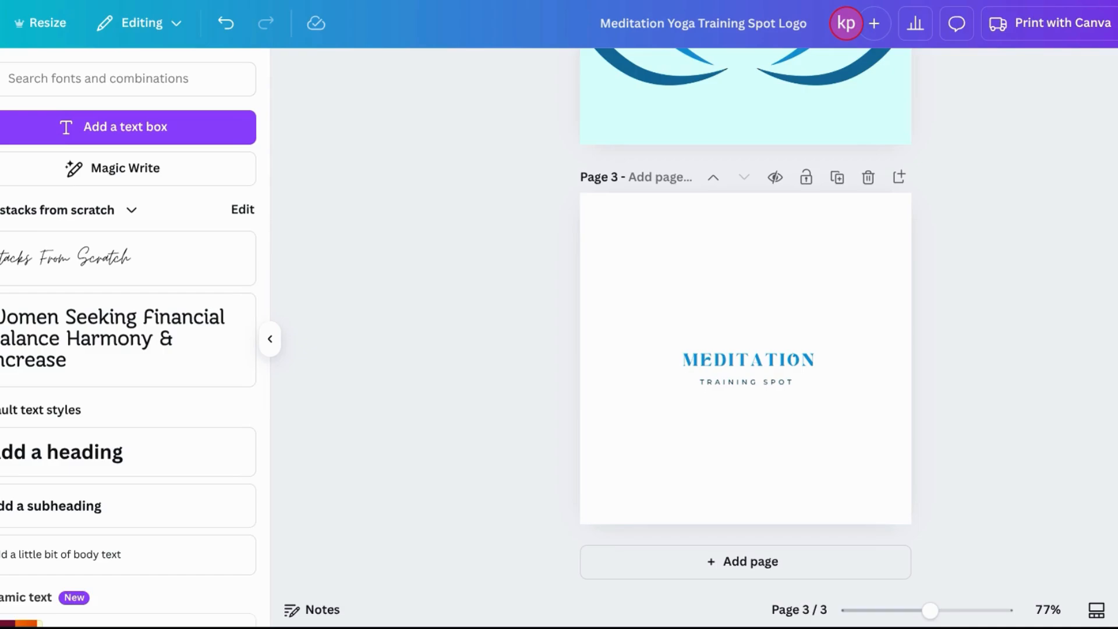
Start a download of the design and choose JPG as the file type.
{"action": "left_click", "coordinate": [1117, 24]}
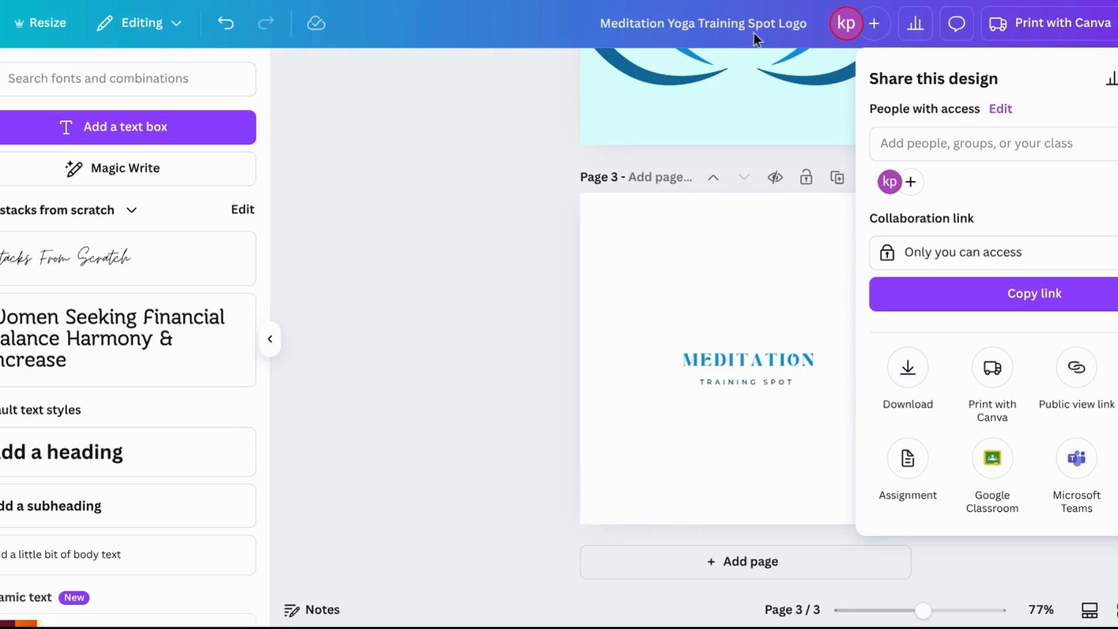
{"action": "left_click", "coordinate": [797, 30]}
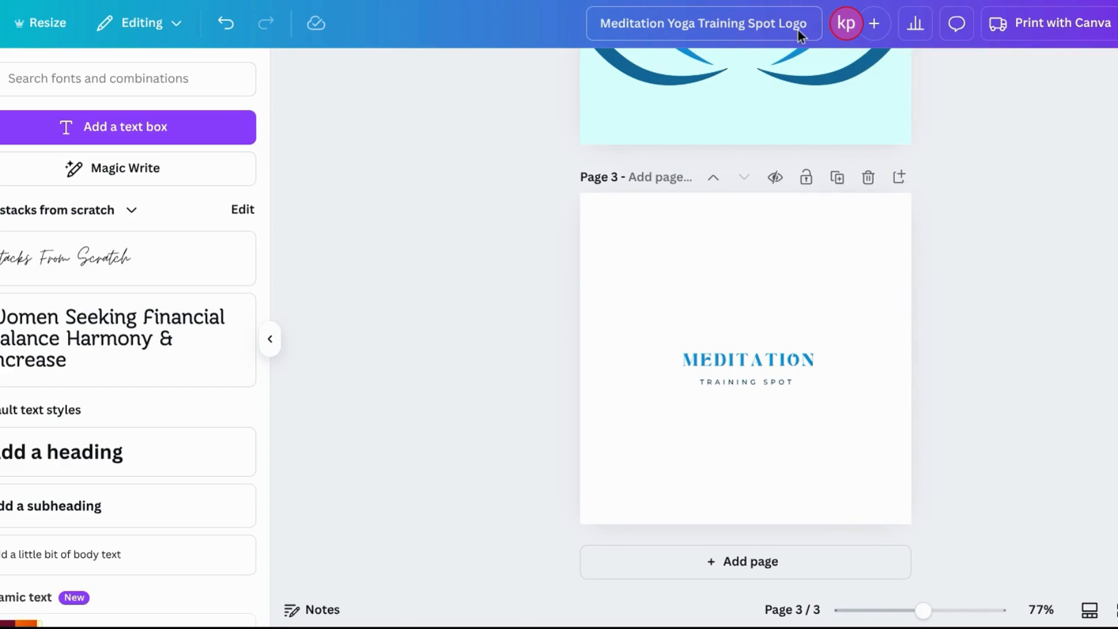
{"action": "left_click", "coordinate": [1117, 23]}
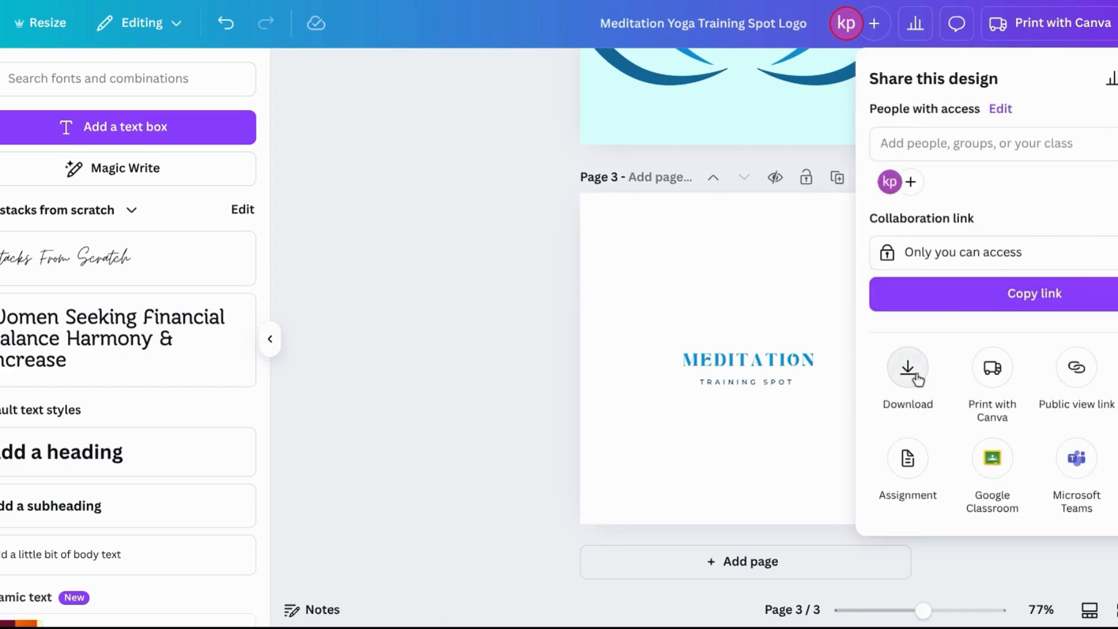
{"action": "left_click", "coordinate": [924, 380]}
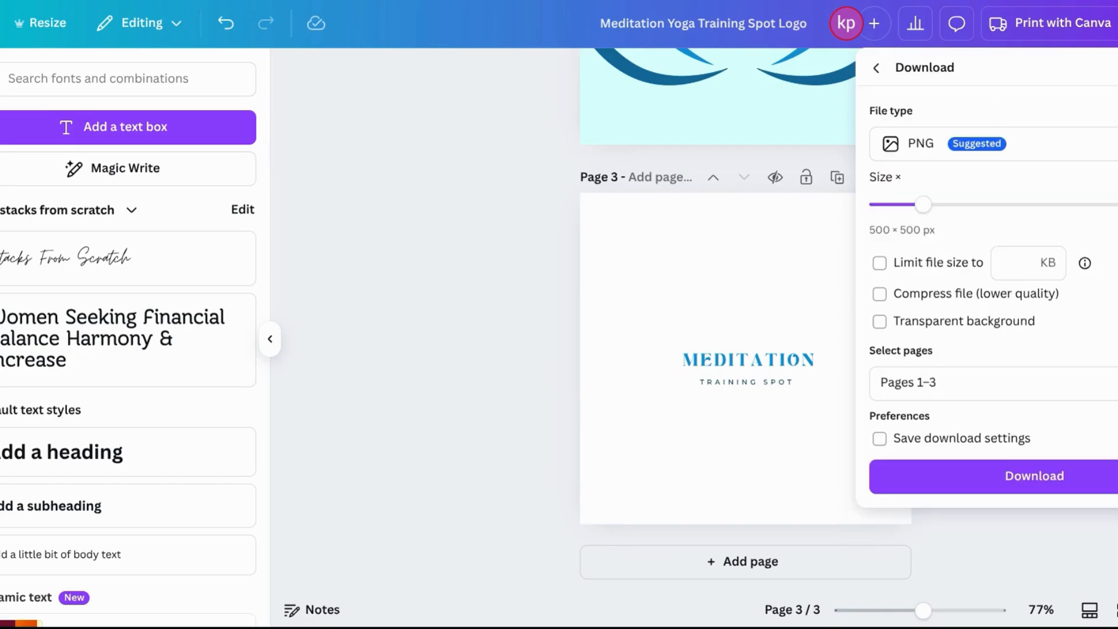
{"action": "left_click", "coordinate": [1110, 143]}
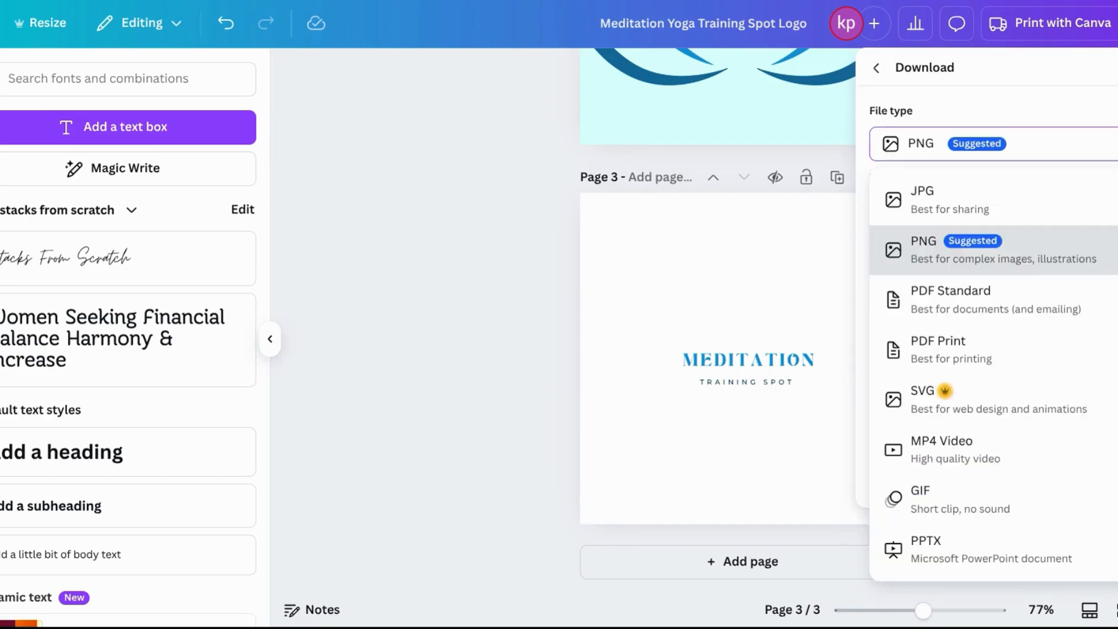
{"action": "left_click", "coordinate": [1088, 206]}
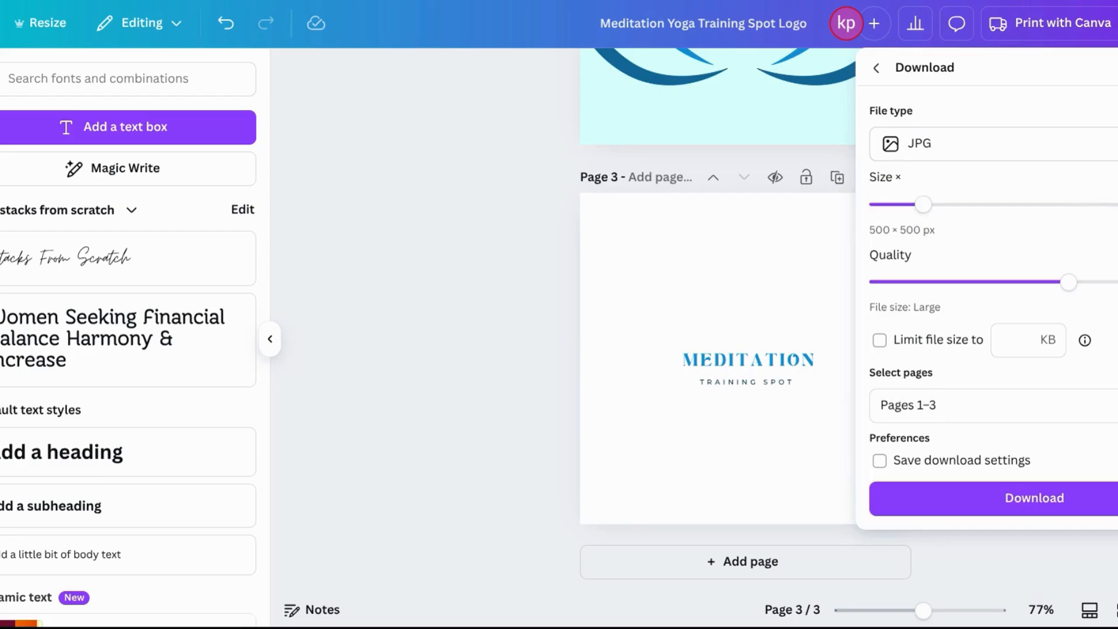
{"action": "left_click", "coordinate": [1089, 143]}
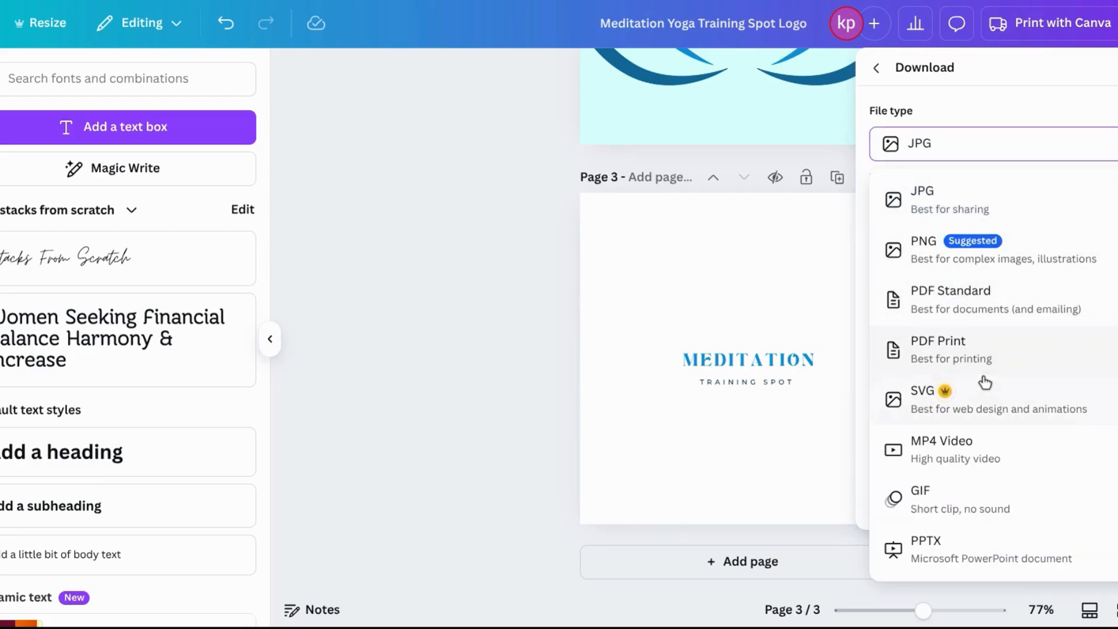
{"action": "left_click", "coordinate": [1051, 219]}
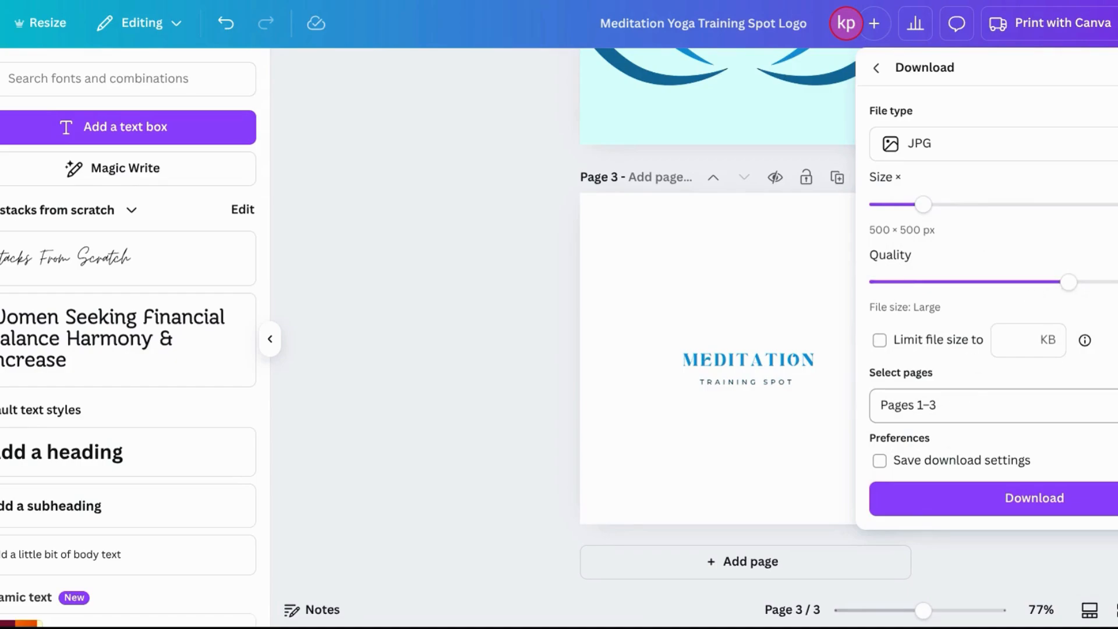
Restrict the page selection to page 1, the meditating figure logo, and download it.
{"action": "left_click", "coordinate": [1111, 405]}
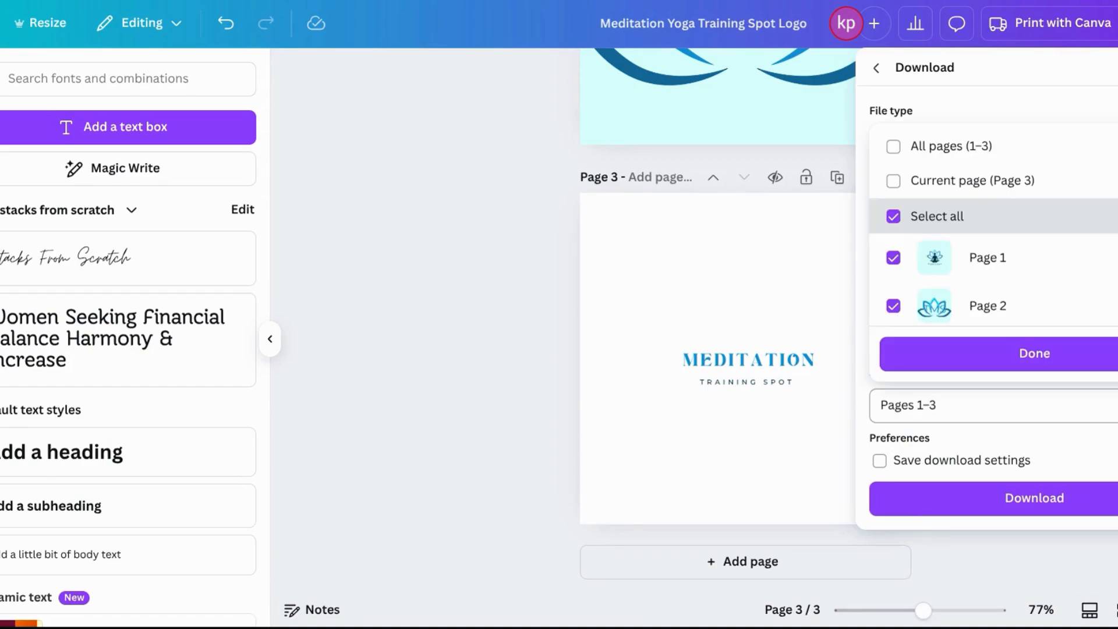
{"action": "left_click", "coordinate": [894, 150]}
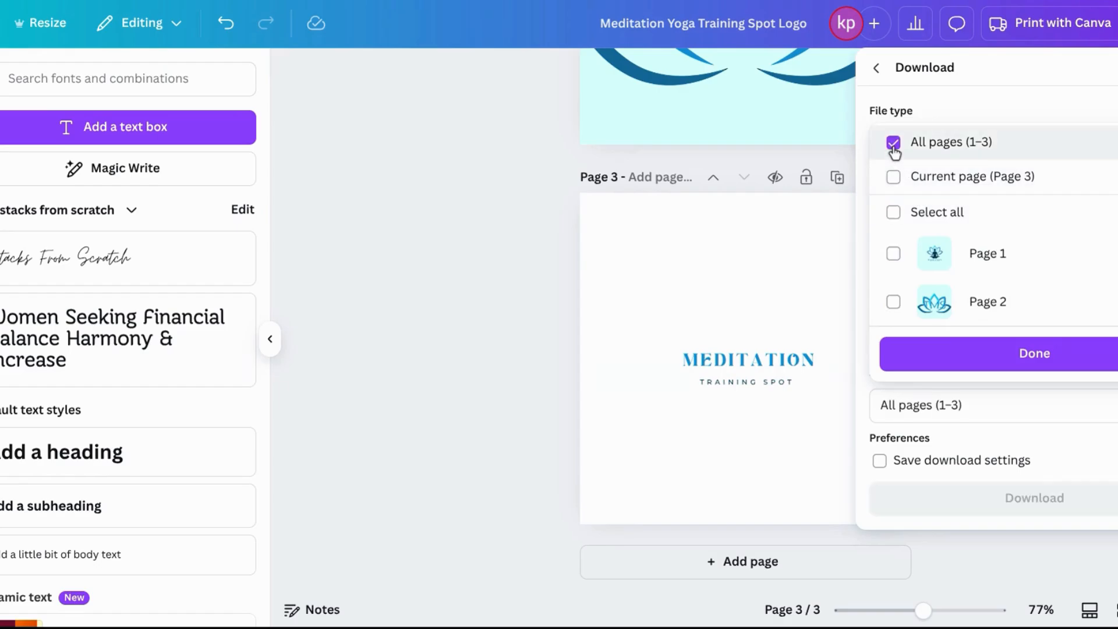
{"action": "left_click", "coordinate": [892, 192]}
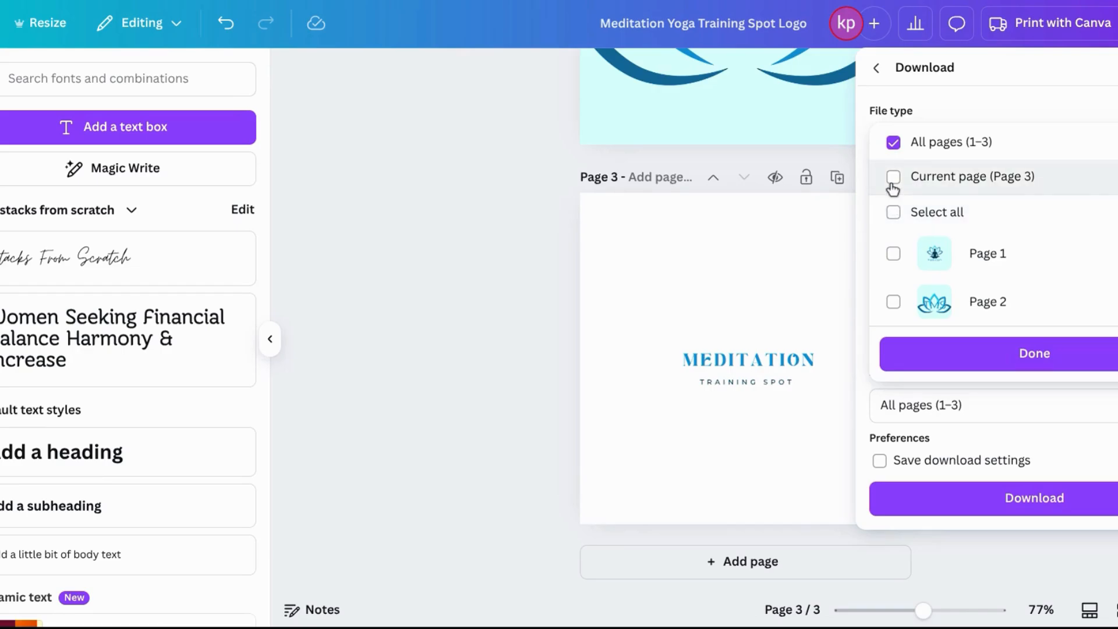
{"action": "left_click", "coordinate": [893, 254]}
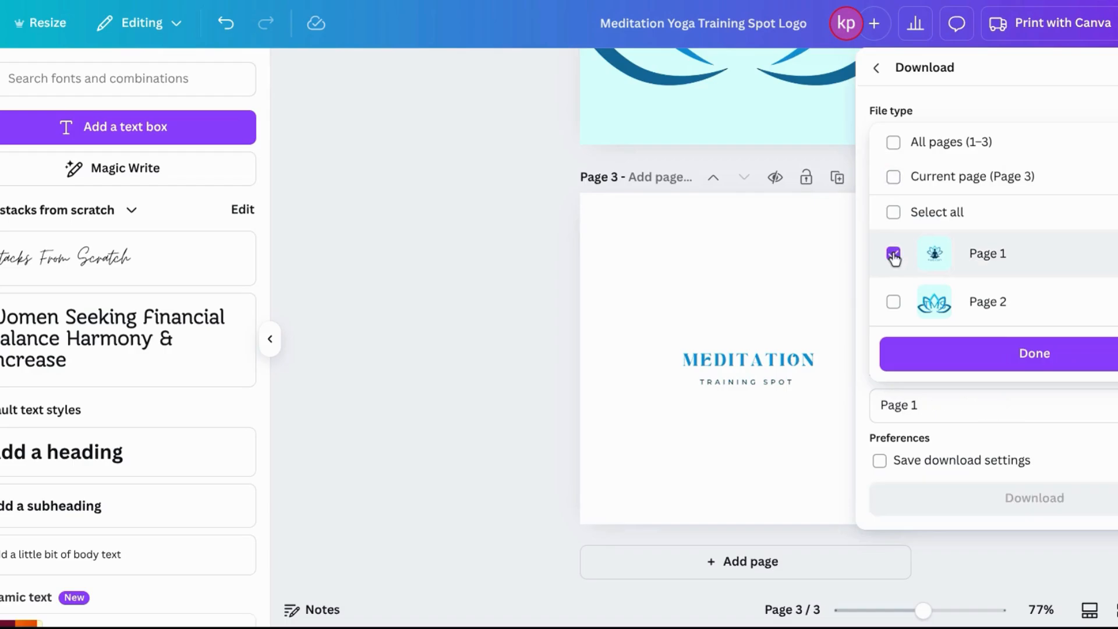
{"action": "left_click", "coordinate": [992, 352]}
{"action": "left_click", "coordinate": [1006, 497]}
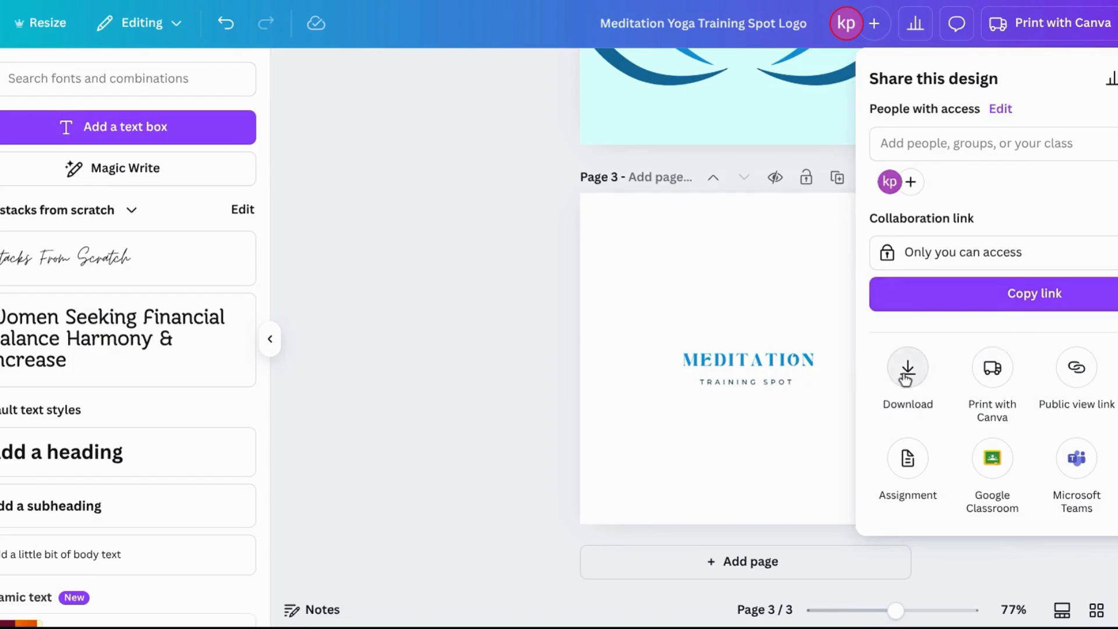
Download only page 2, the TMS lotus logo, as a JPG.
{"action": "left_click", "coordinate": [905, 377]}
{"action": "left_click", "coordinate": [1048, 144]}
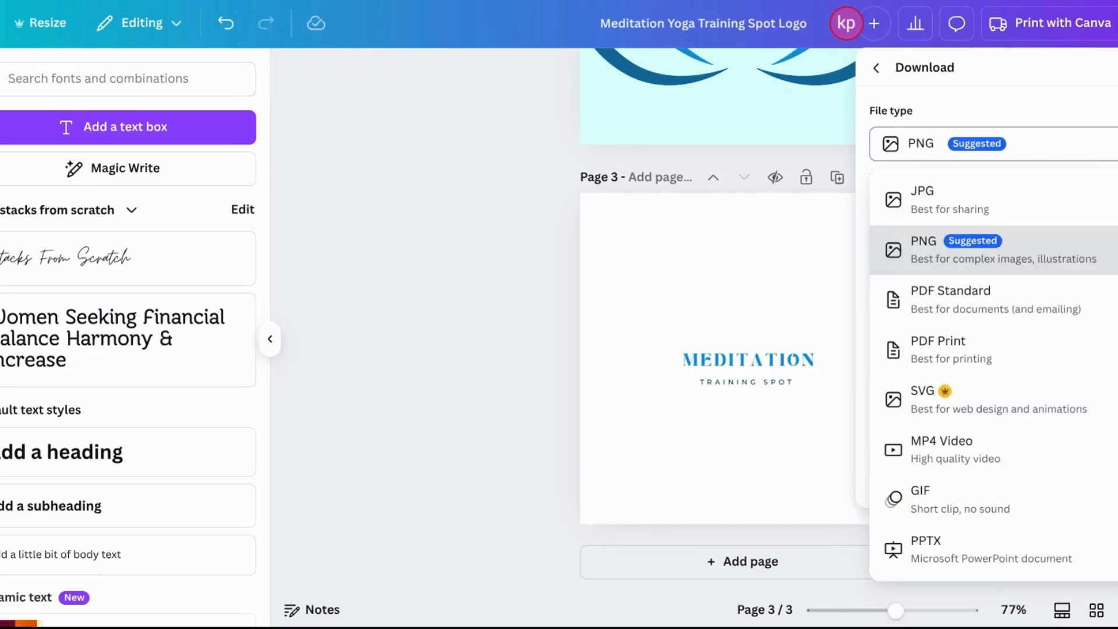
{"action": "left_click", "coordinate": [1116, 215]}
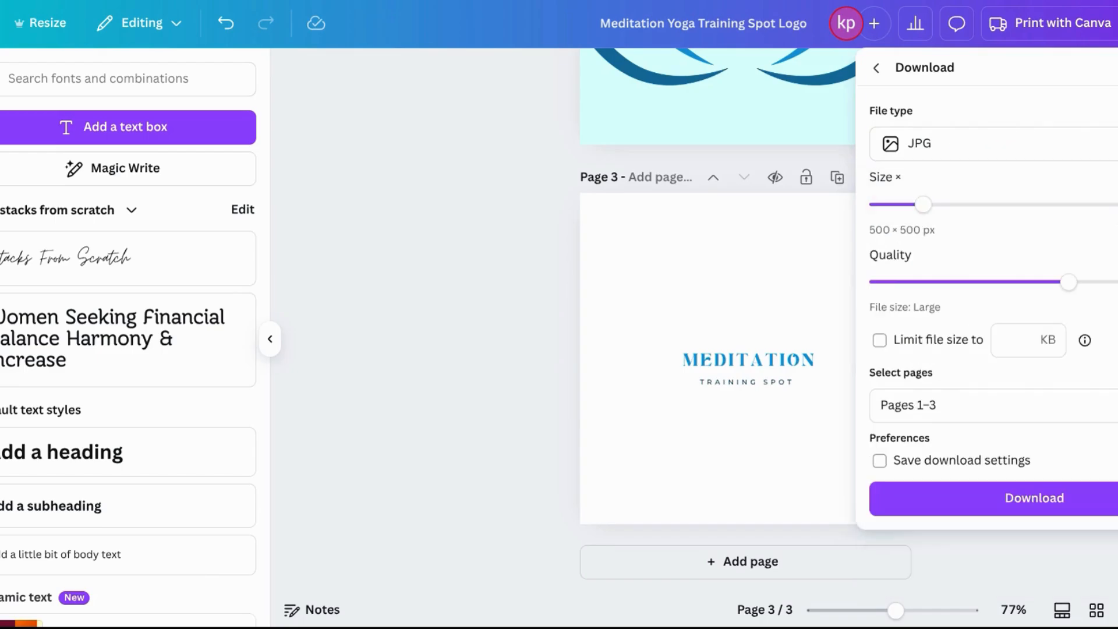
{"action": "left_click", "coordinate": [908, 405]}
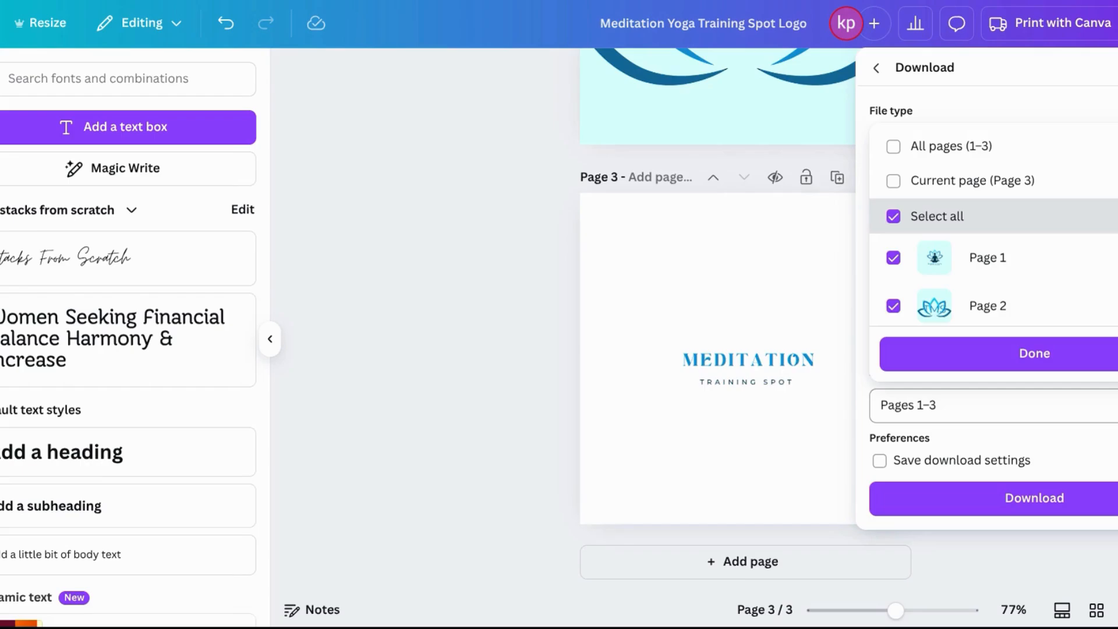
{"action": "left_click", "coordinate": [894, 213]}
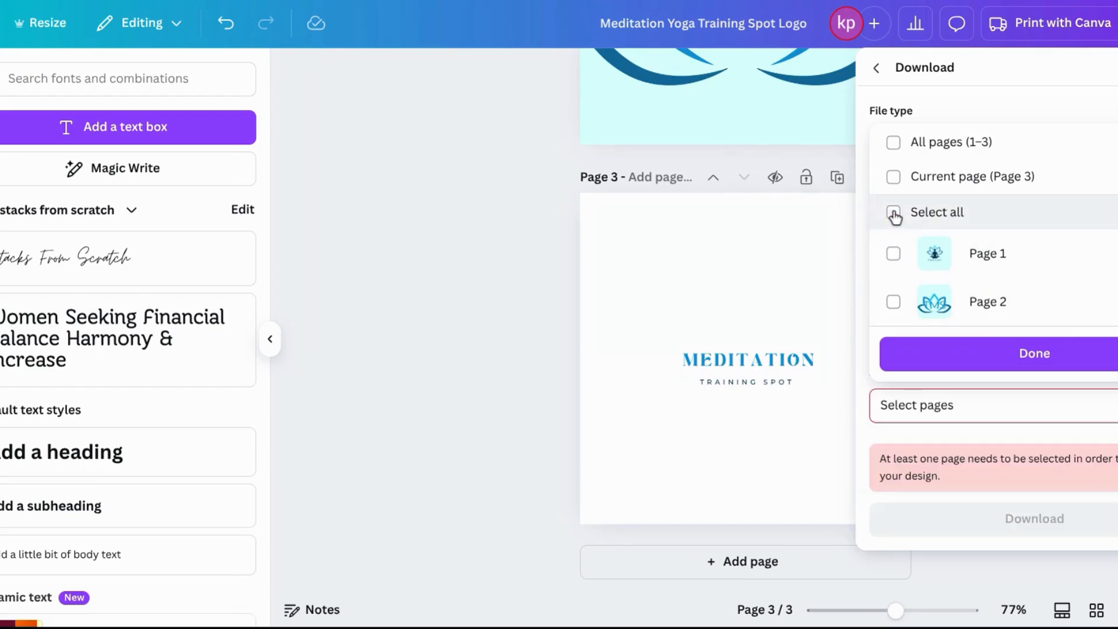
{"action": "left_click", "coordinate": [894, 304]}
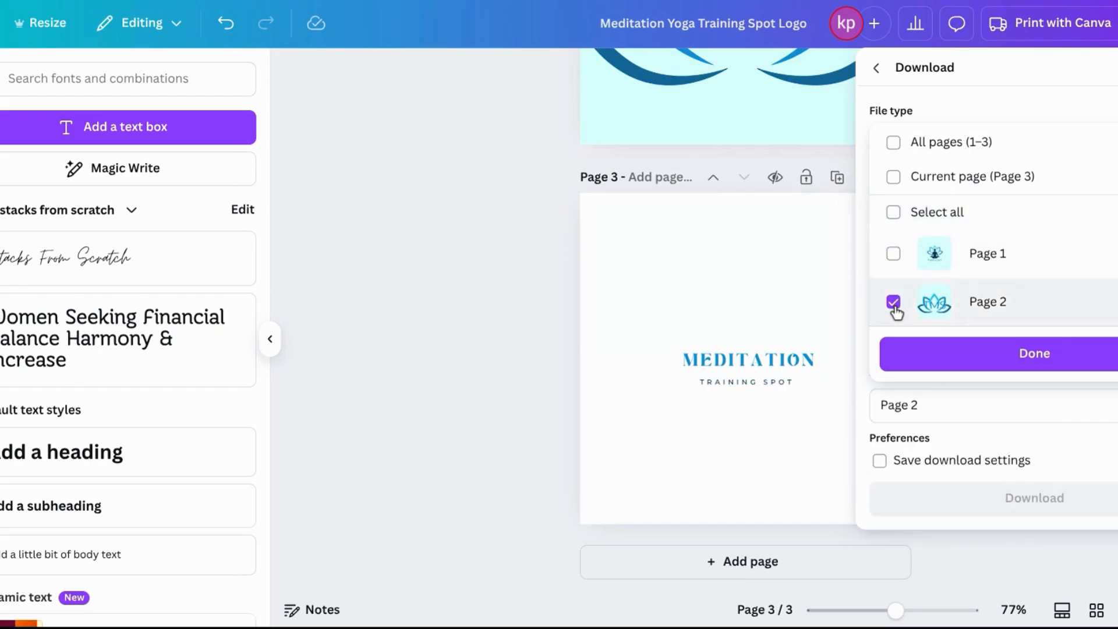
{"action": "left_click", "coordinate": [940, 353]}
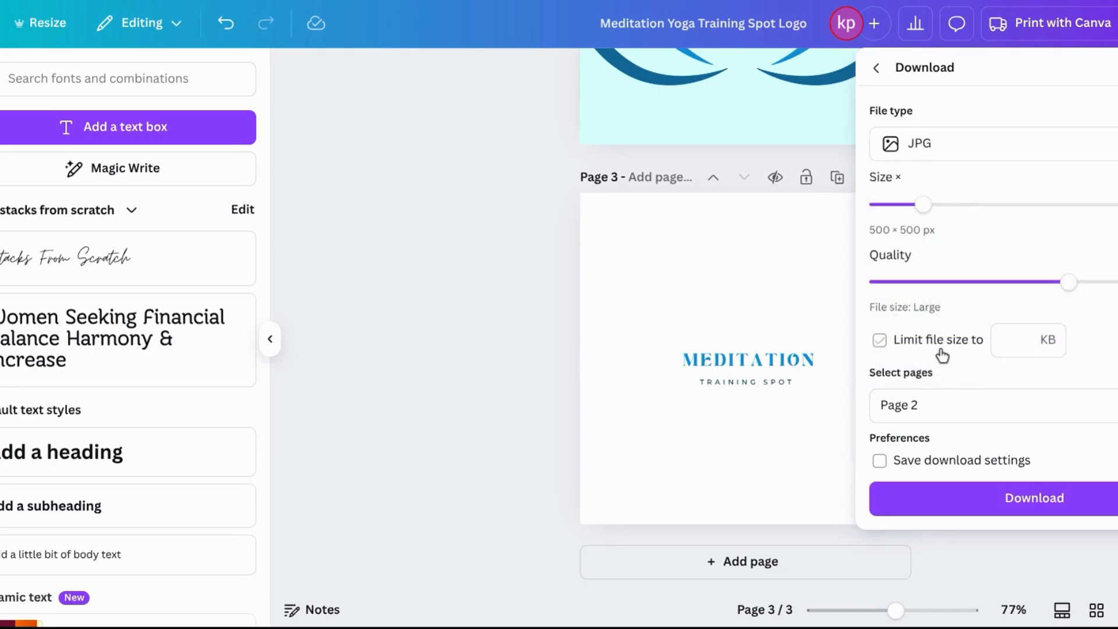
{"action": "left_click", "coordinate": [1034, 497]}
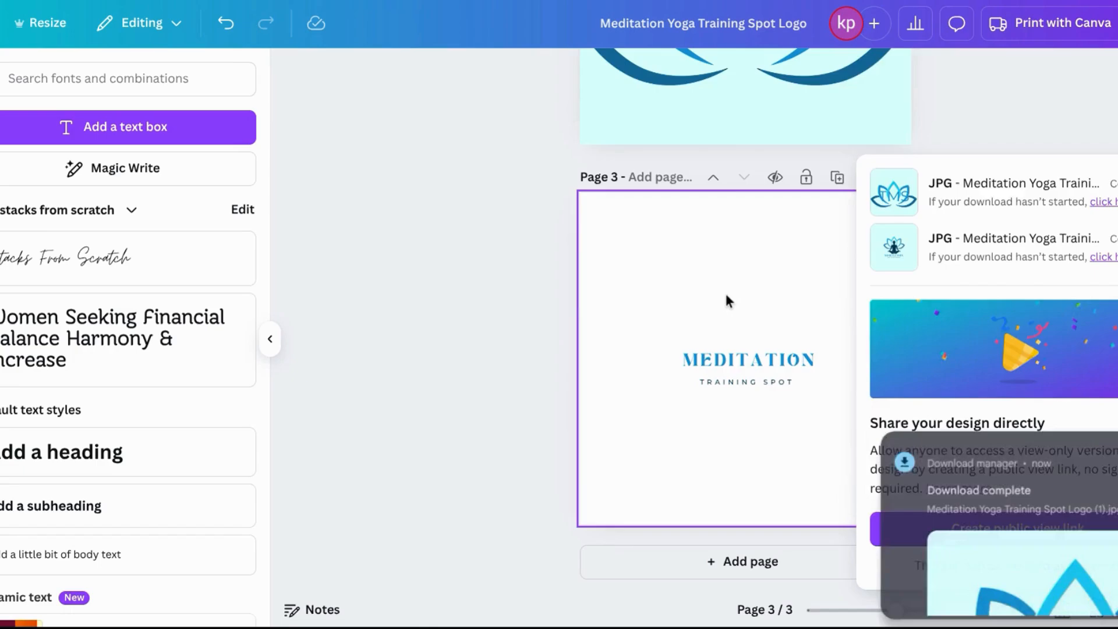
{"action": "left_click", "coordinate": [726, 299]}
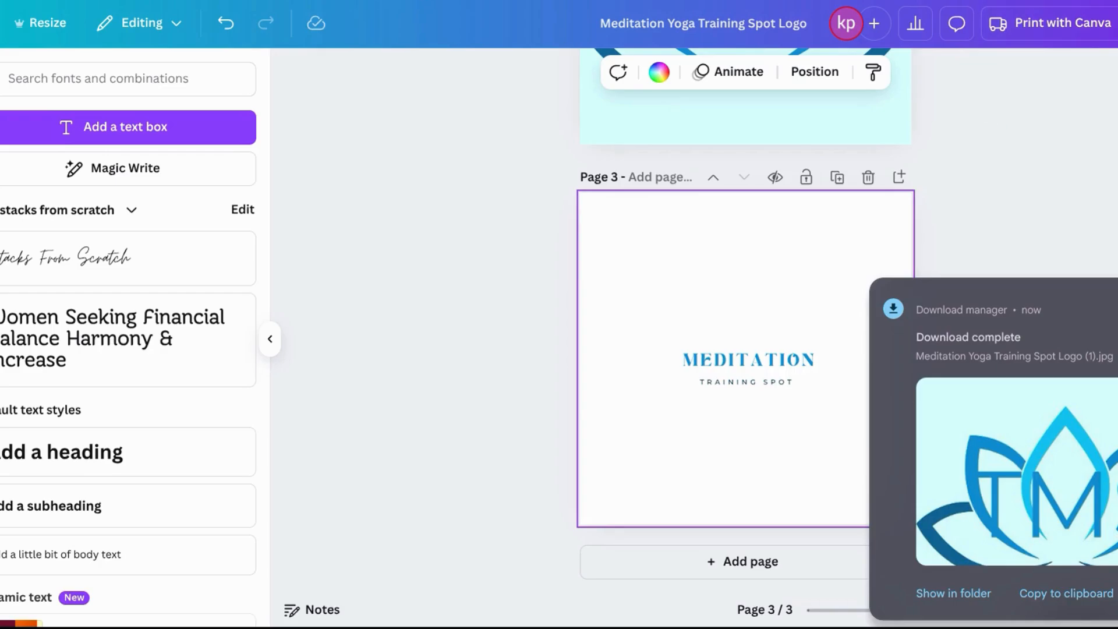
Download only page 3, the MEDITATION TRAINING SPOT text logo, as a JPG.
{"action": "left_click", "coordinate": [1116, 23]}
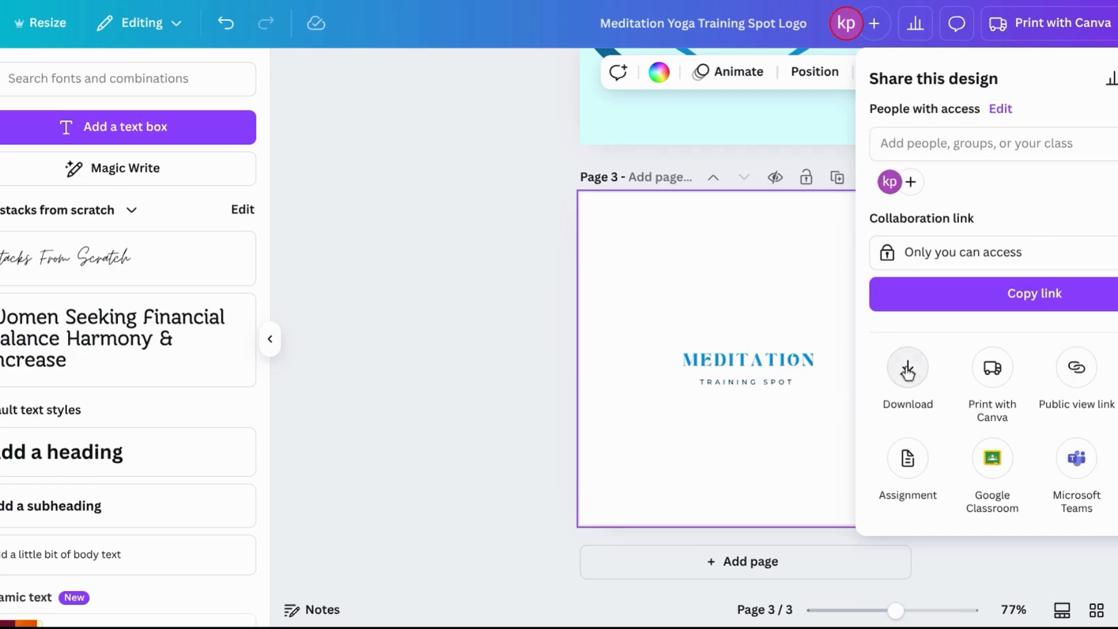
{"action": "left_click", "coordinate": [909, 370]}
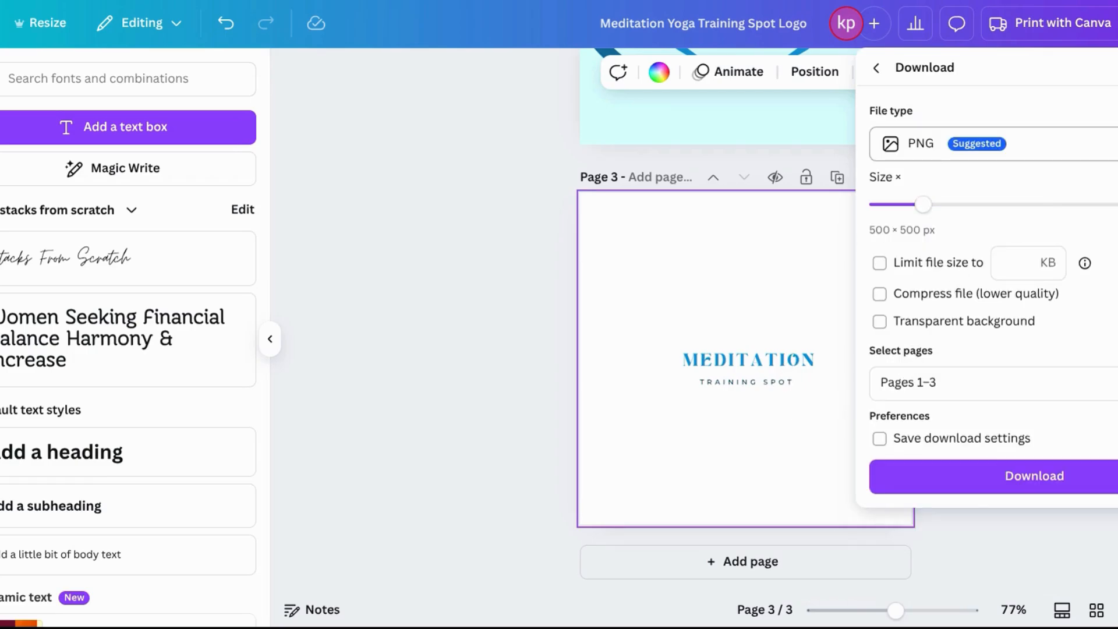
{"action": "left_click", "coordinate": [1114, 143]}
{"action": "left_click", "coordinate": [932, 200]}
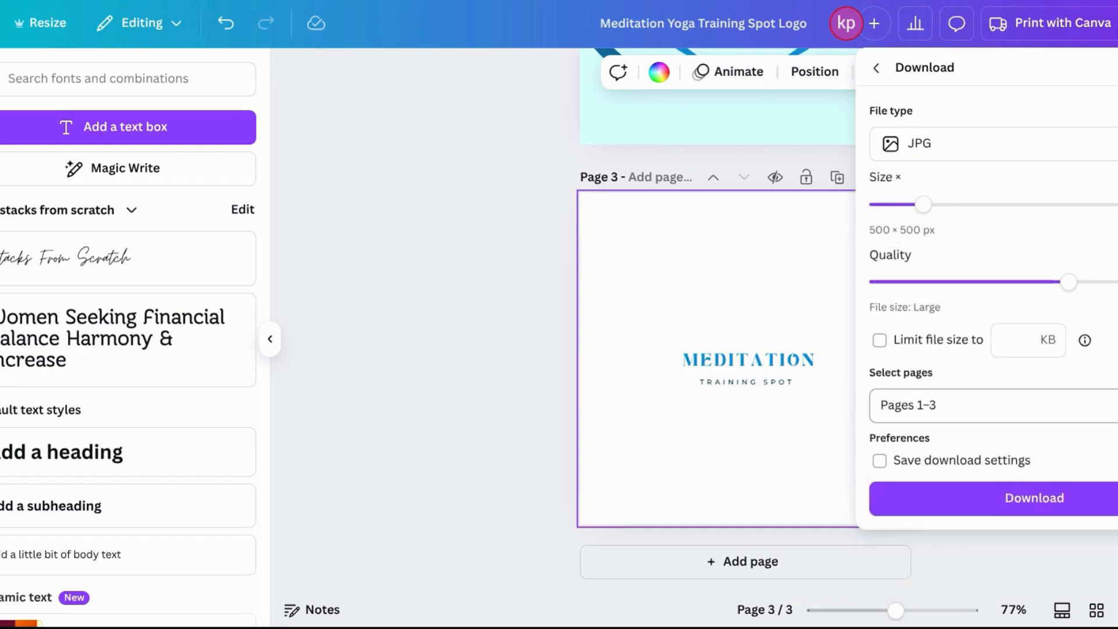
{"action": "left_click", "coordinate": [1034, 405]}
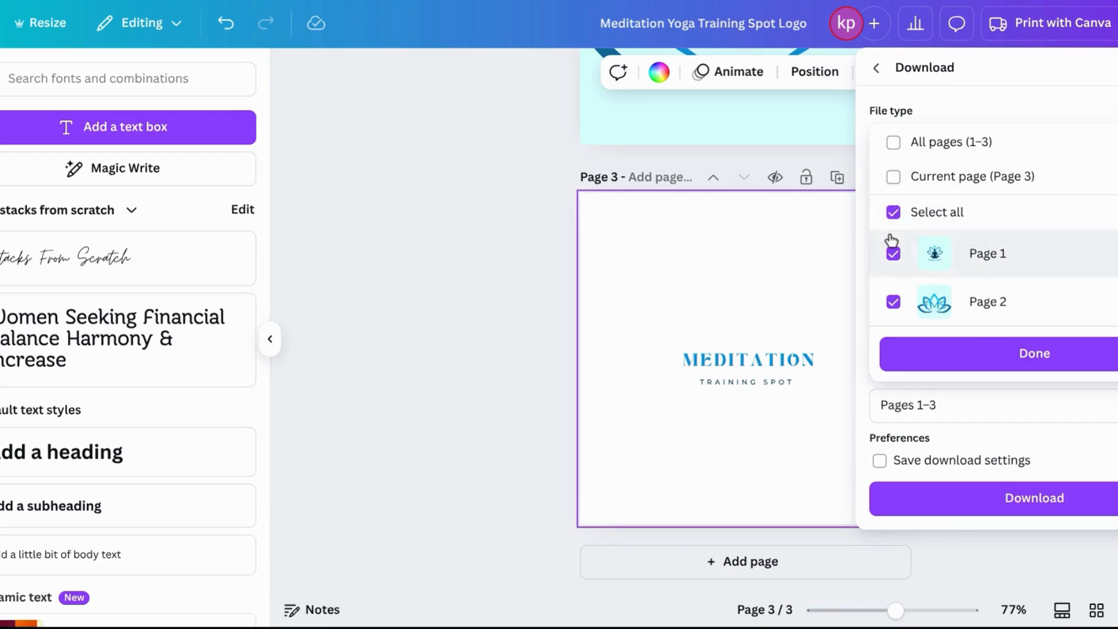
{"action": "left_click", "coordinate": [894, 319]}
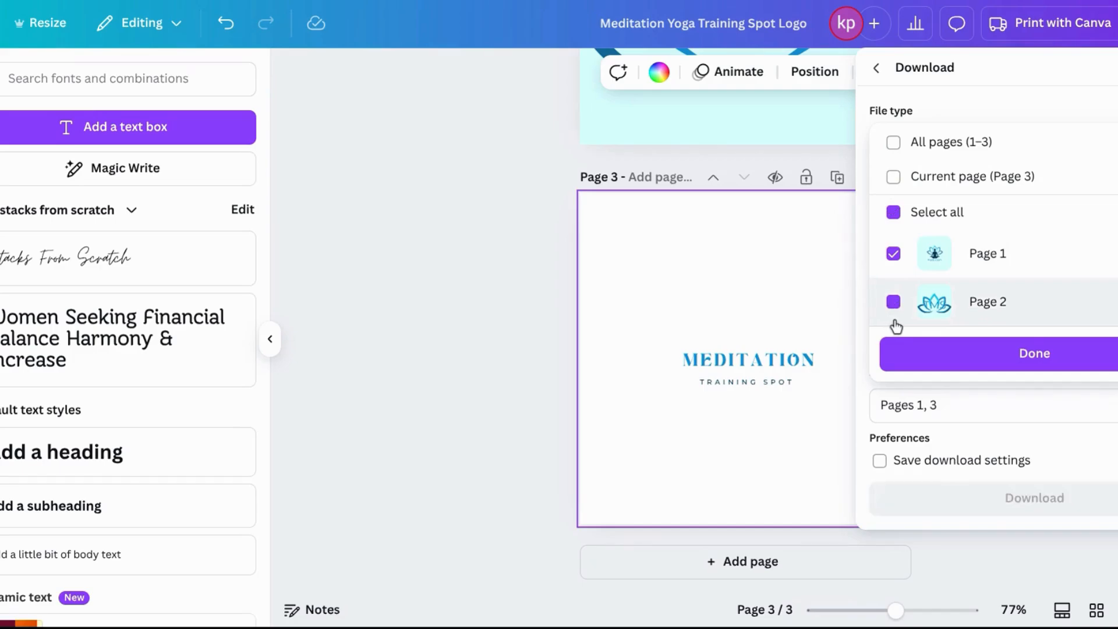
{"action": "scroll", "coordinate": [894, 320], "scroll_direction": "down", "scroll_amount": 1}
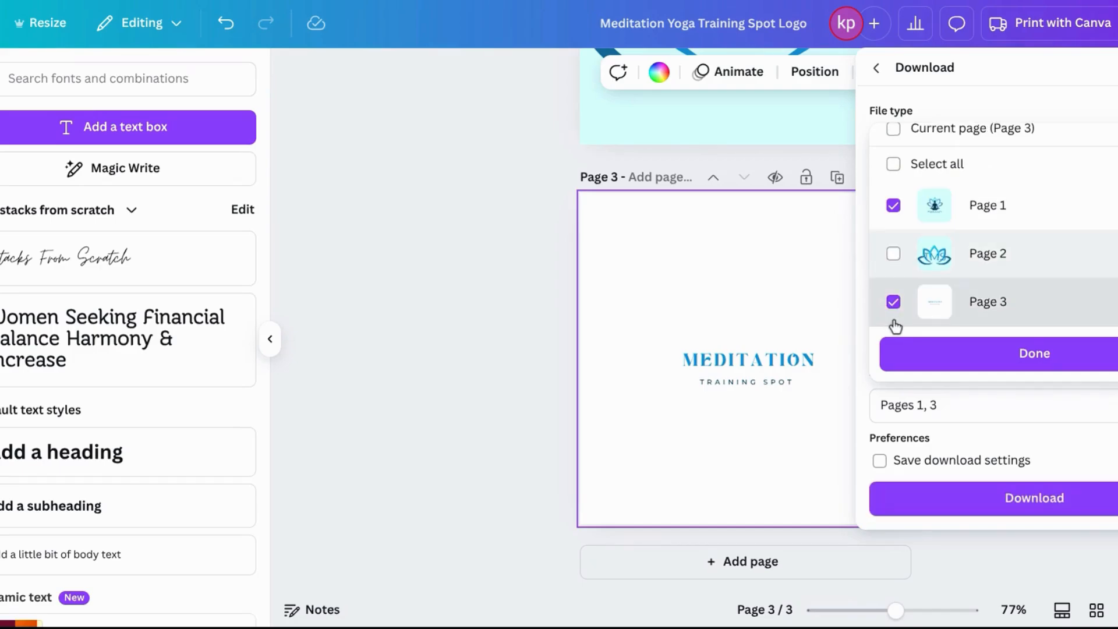
{"action": "left_click", "coordinate": [894, 205]}
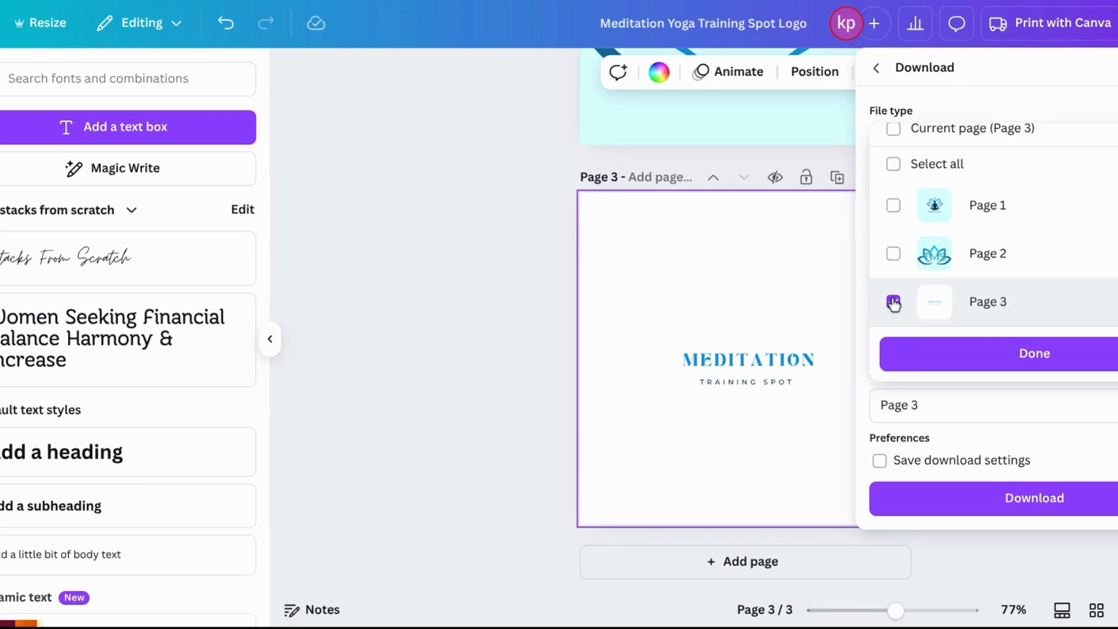
{"action": "left_click", "coordinate": [978, 355]}
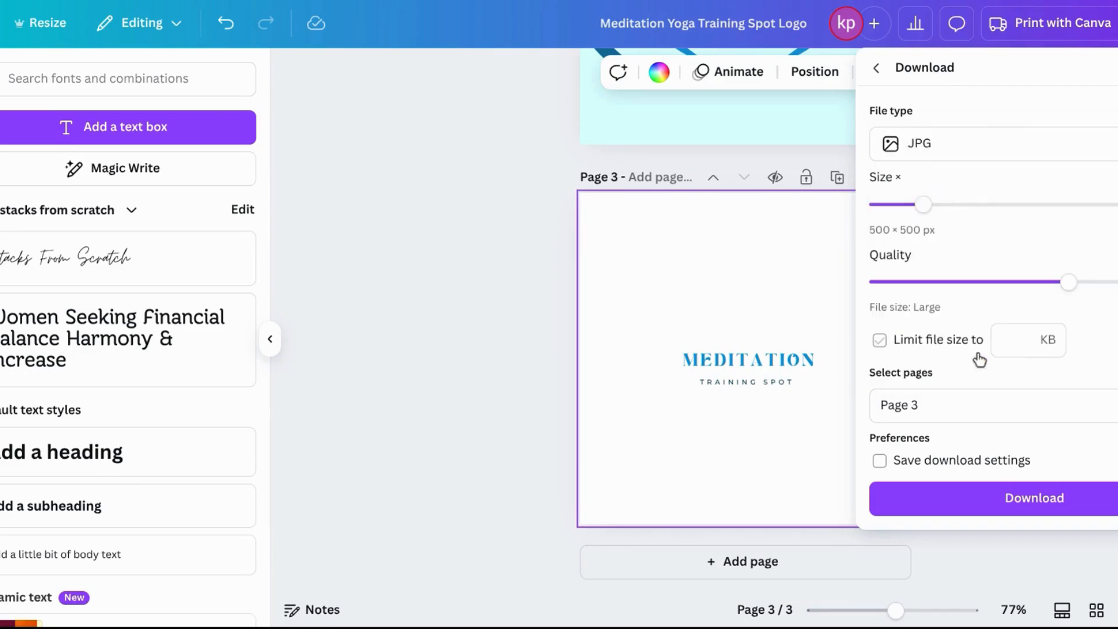
{"action": "left_click", "coordinate": [1020, 500]}
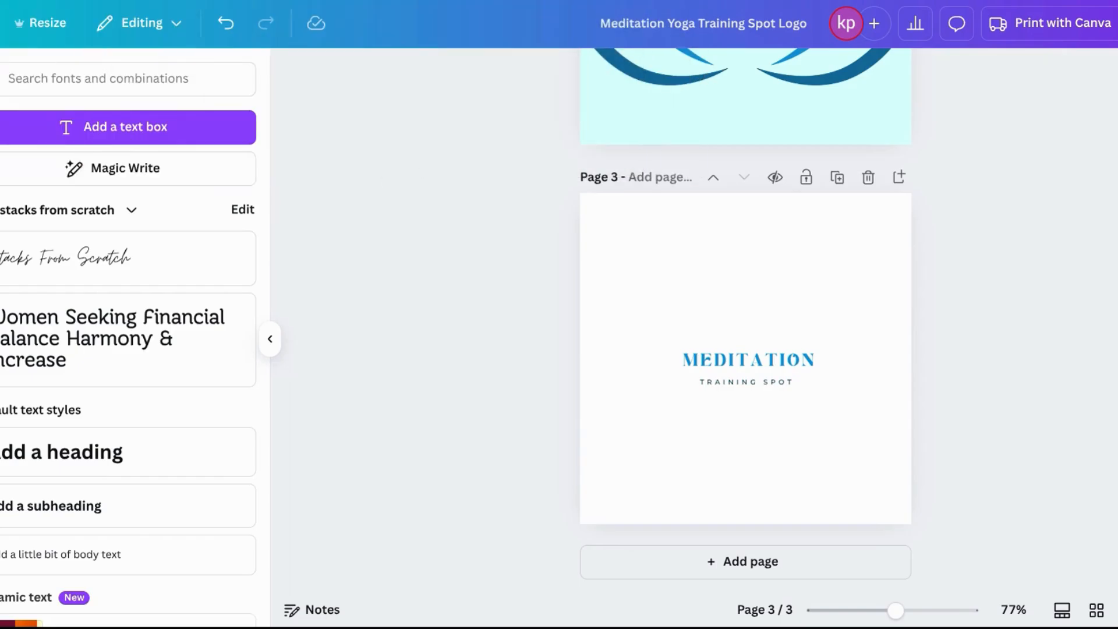
Return to the Meditation Class Brand Kit and upload the downloaded text-only logo from the recent files to Logos.
{"action": "left_click", "coordinate": [35, 1]}
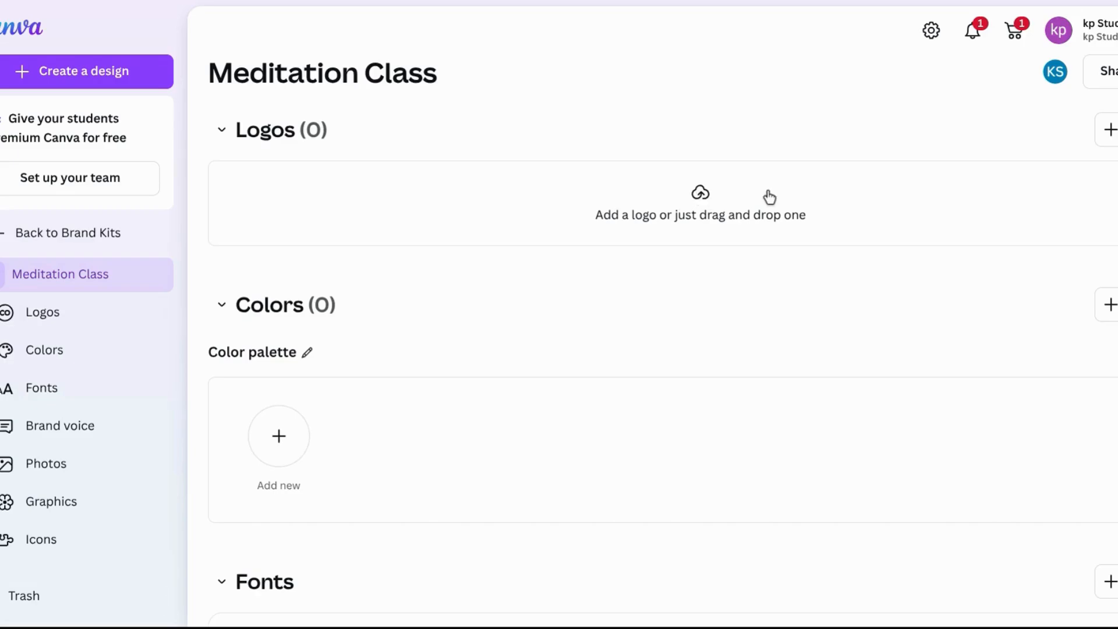
{"action": "left_click", "coordinate": [690, 209]}
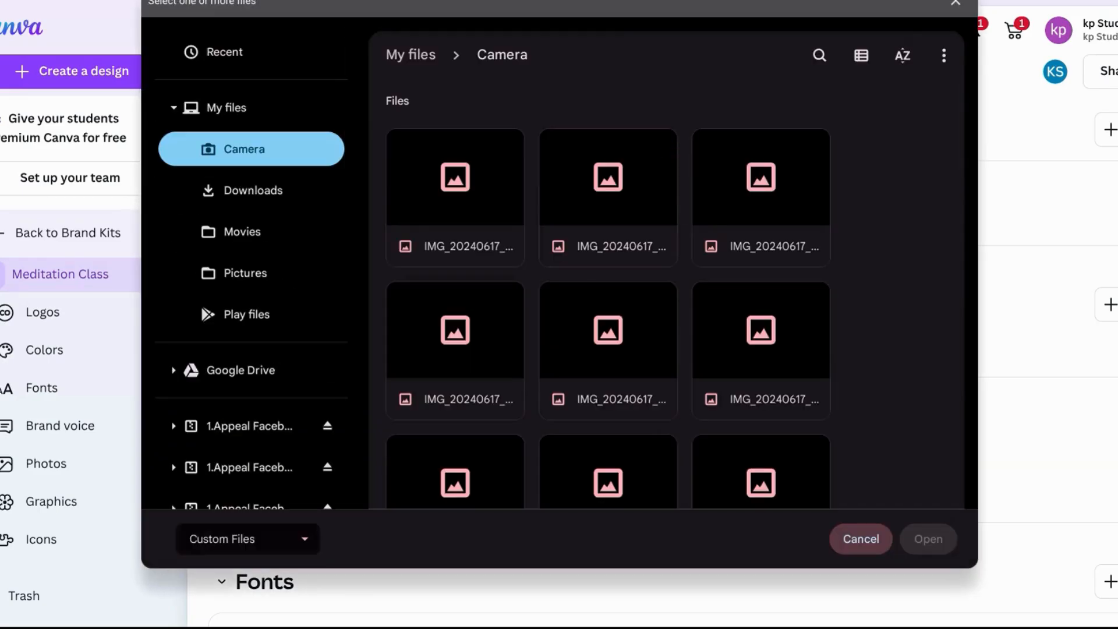
{"action": "left_click", "coordinate": [276, 61]}
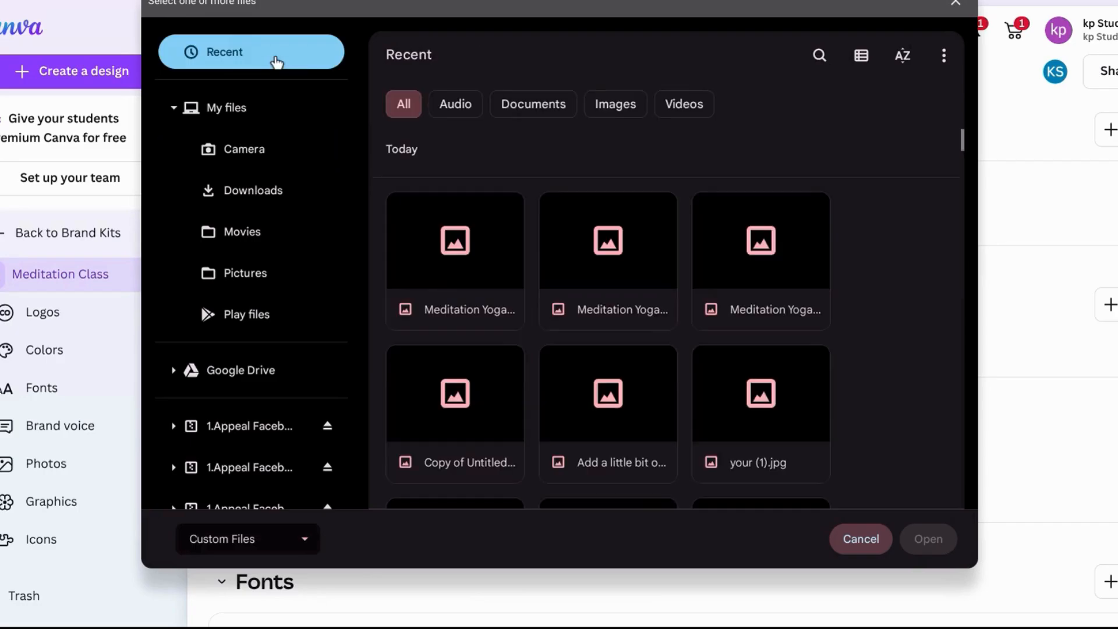
{"action": "double_click", "coordinate": [442, 273]}
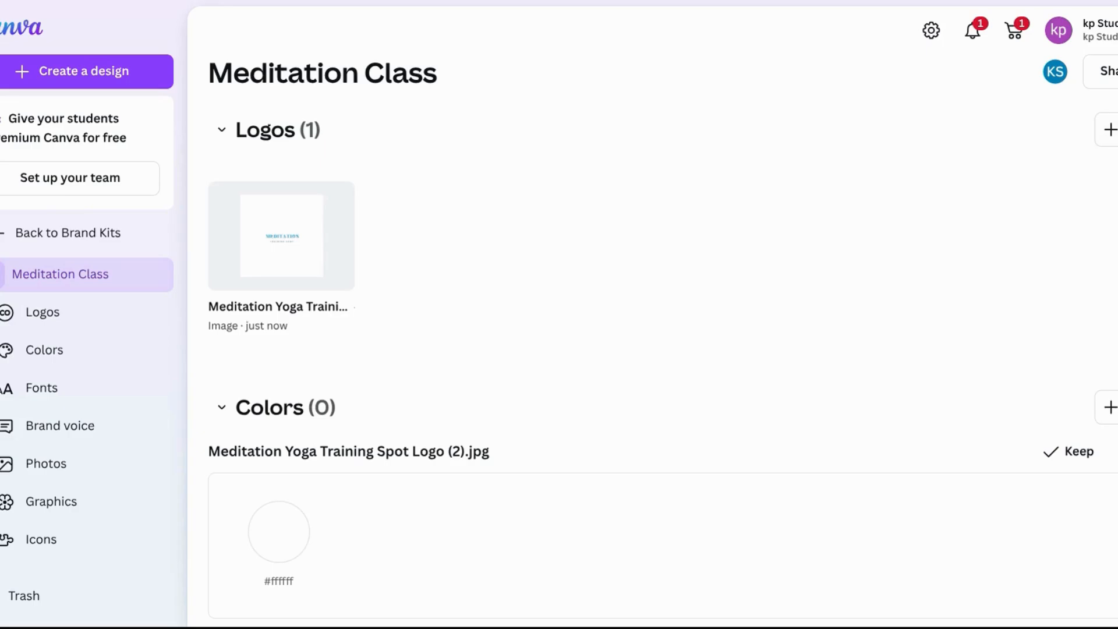
Upload the TMS lotus logo JPG from the recent files to the Brand Kit's Logos section.
{"action": "left_click", "coordinate": [1109, 129]}
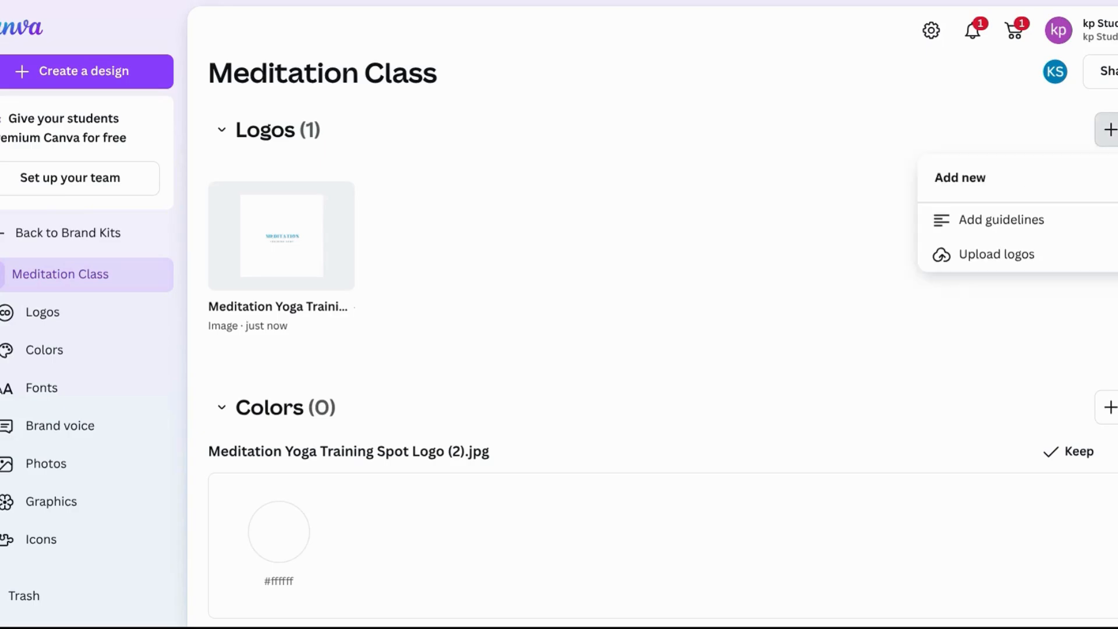
{"action": "left_click", "coordinate": [1017, 254]}
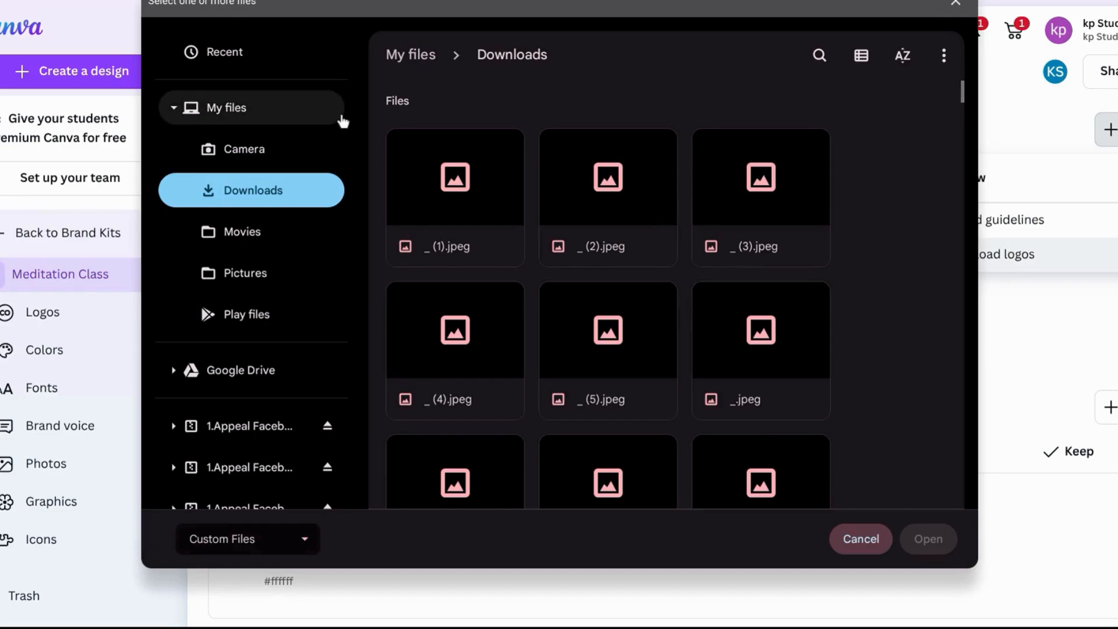
{"action": "left_click", "coordinate": [282, 44]}
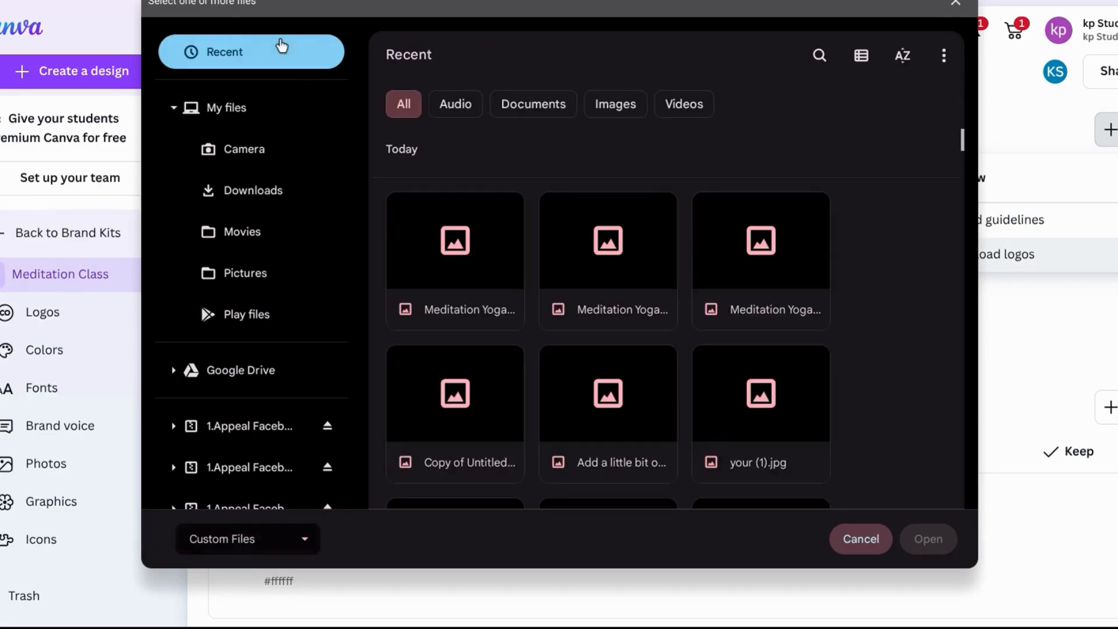
{"action": "left_click", "coordinate": [606, 294]}
{"action": "double_click", "coordinate": [606, 294]}
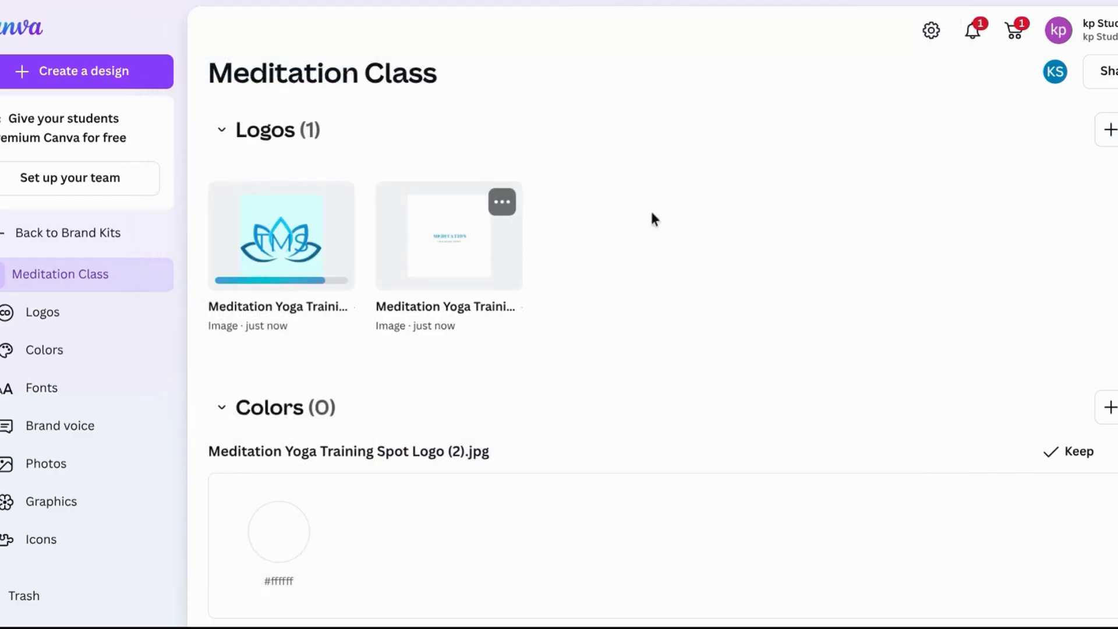
Upload the primary meditating figure logo JPG from the recent files to the Brand Kit's Logos section.
{"action": "left_click", "coordinate": [1109, 129]}
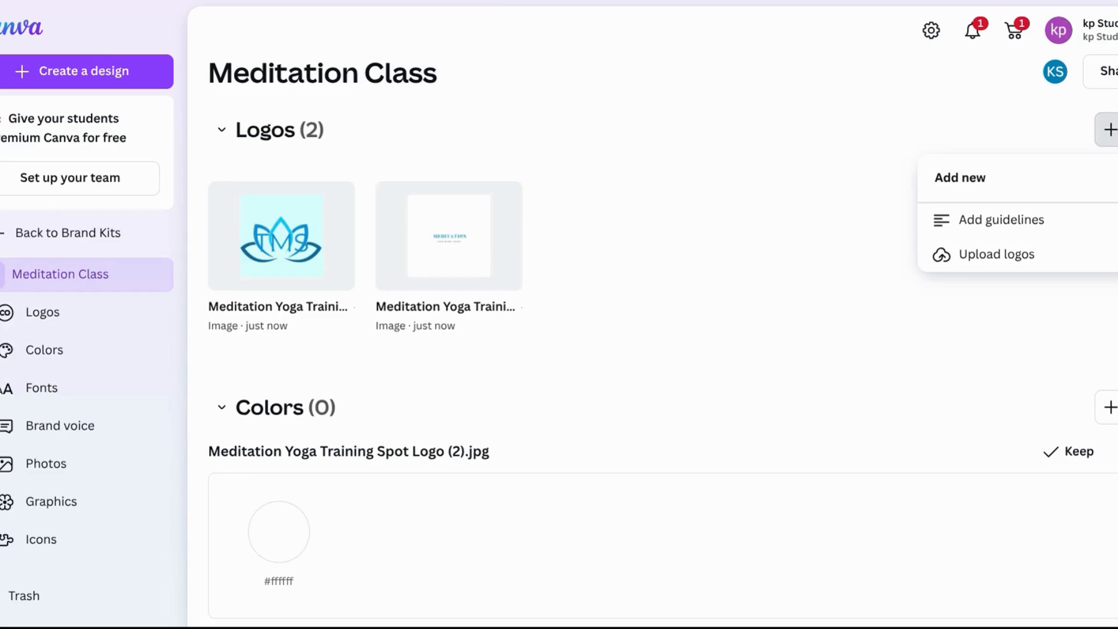
{"action": "left_click", "coordinate": [1042, 263]}
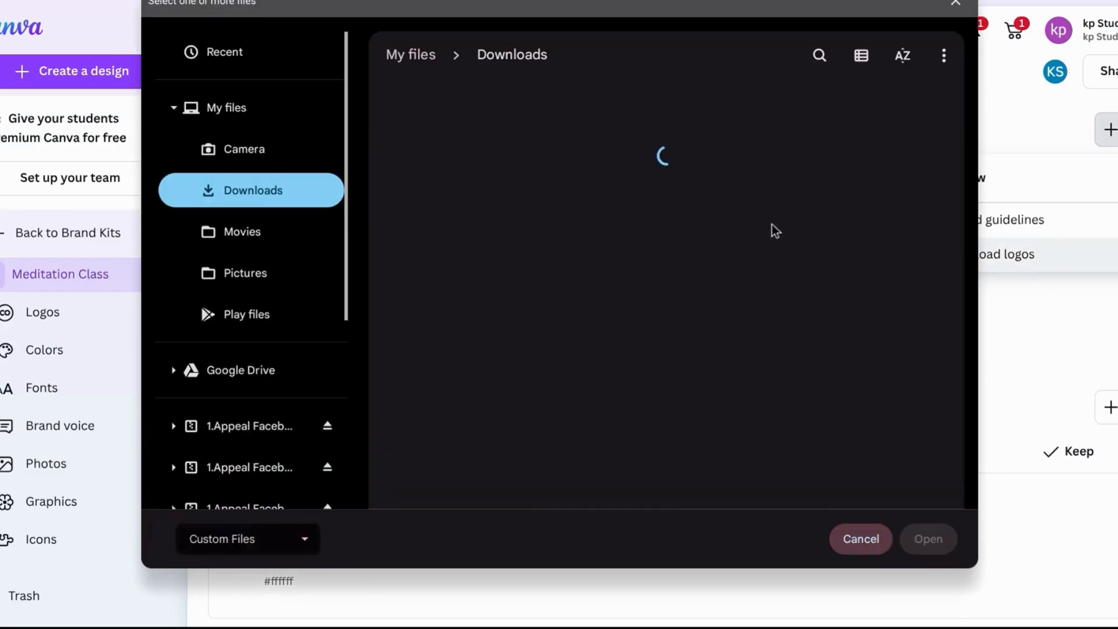
{"action": "left_click", "coordinate": [241, 51]}
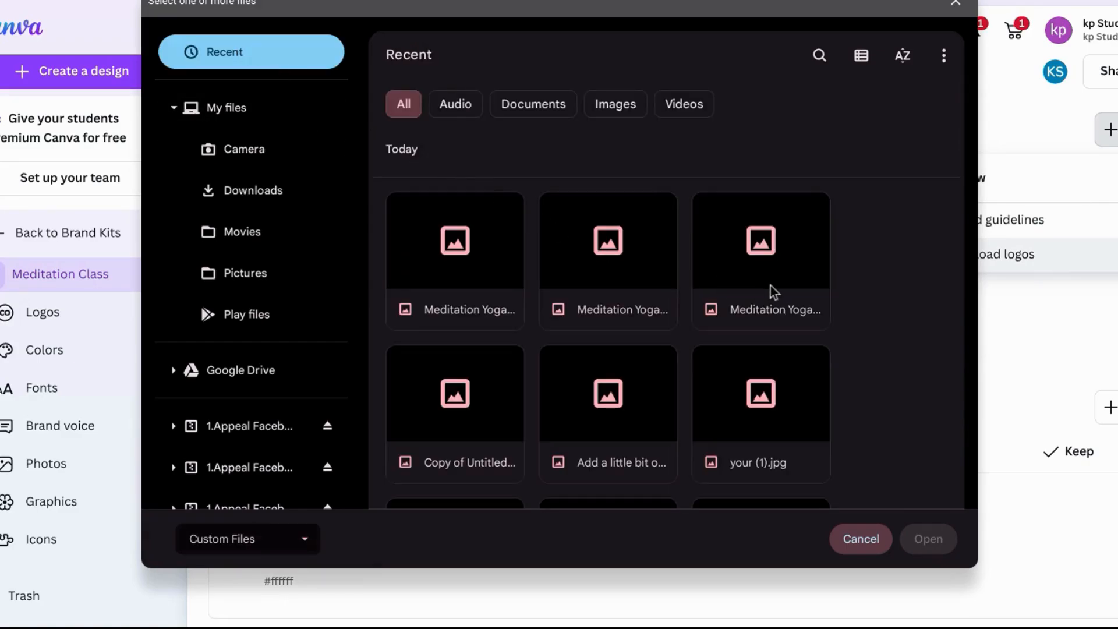
{"action": "left_click", "coordinate": [769, 290]}
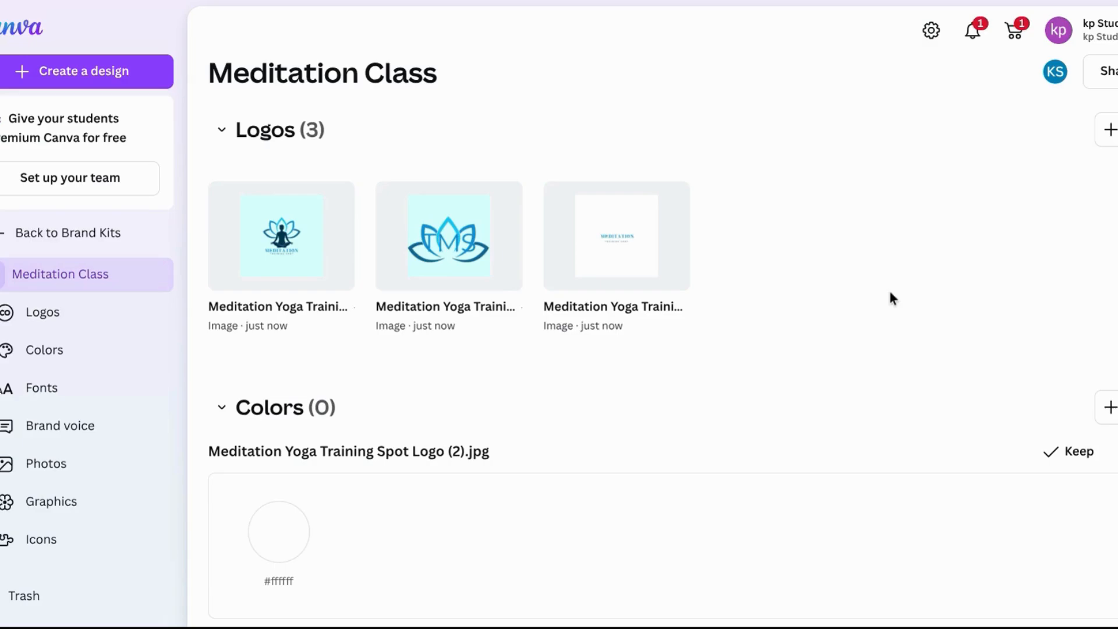
Discard the suggested #ffffff palette taken from Meditation Yoga Training Spot Logo (2).jpg.
{"action": "mouse_move", "coordinate": [296, 249]}
{"action": "scroll", "coordinate": [1024, 248], "scroll_direction": "down", "scroll_amount": 5}
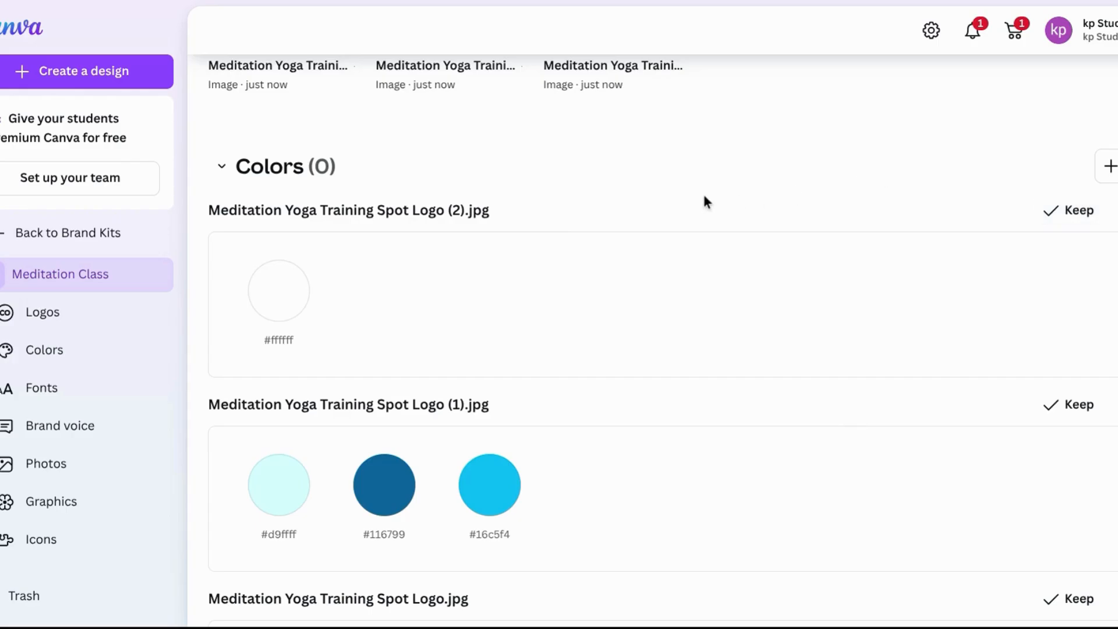
{"action": "scroll", "coordinate": [702, 191], "scroll_direction": "up", "scroll_amount": 4}
{"action": "scroll", "coordinate": [703, 200], "scroll_direction": "down", "scroll_amount": 5}
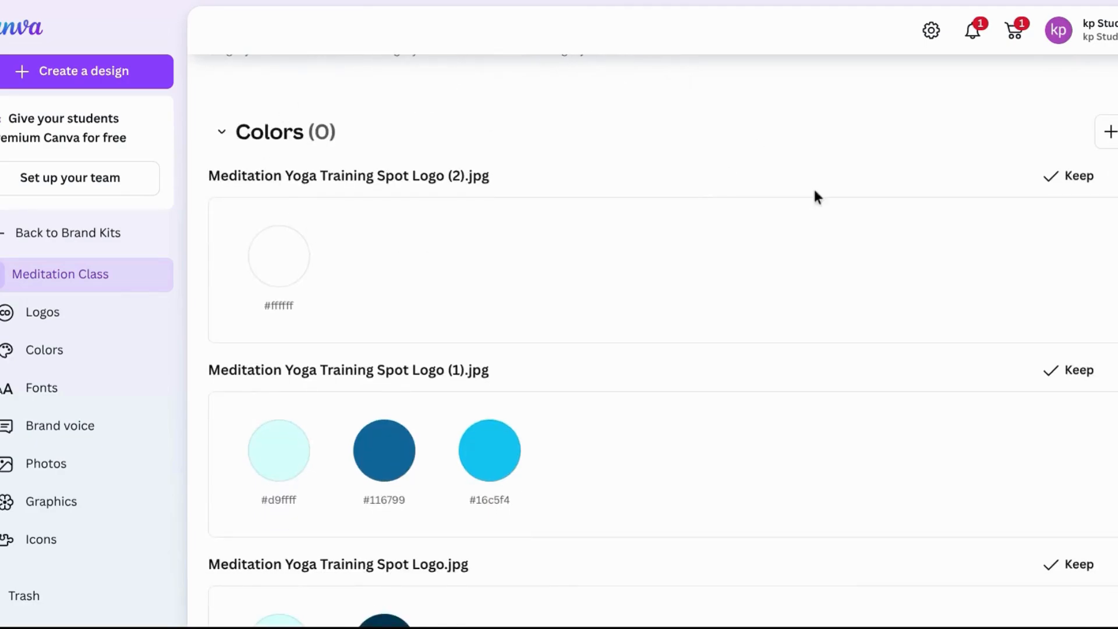
{"action": "left_click", "coordinate": [1116, 176]}
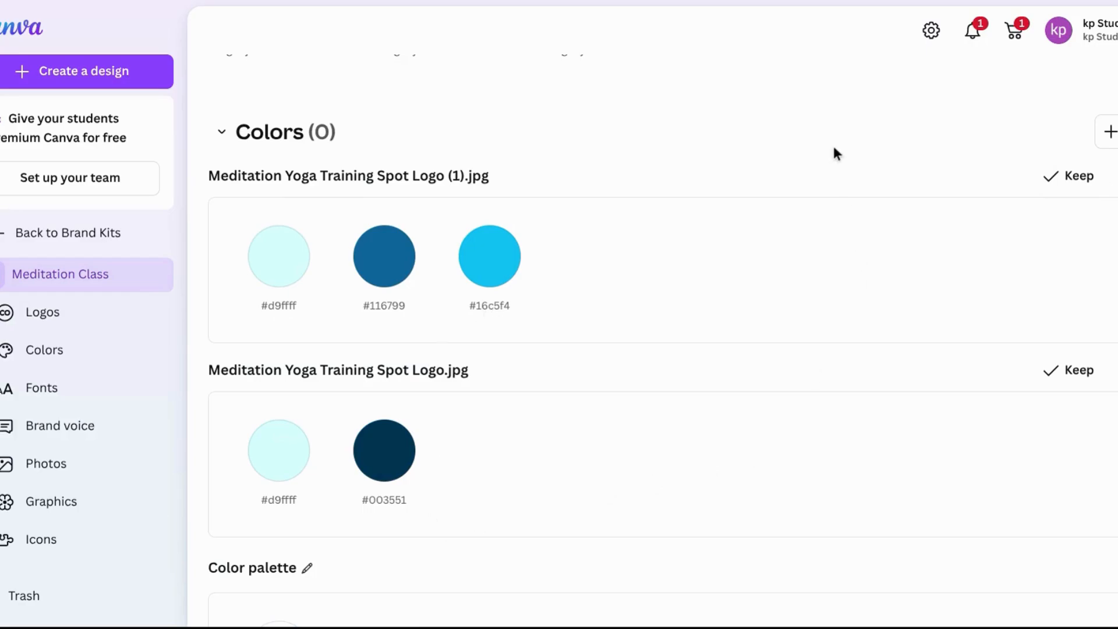
Try to find a ready-made color palette to add by searching for #d9ffff, and leave the palette search.
{"action": "scroll", "coordinate": [833, 148], "scroll_direction": "down", "scroll_amount": 1}
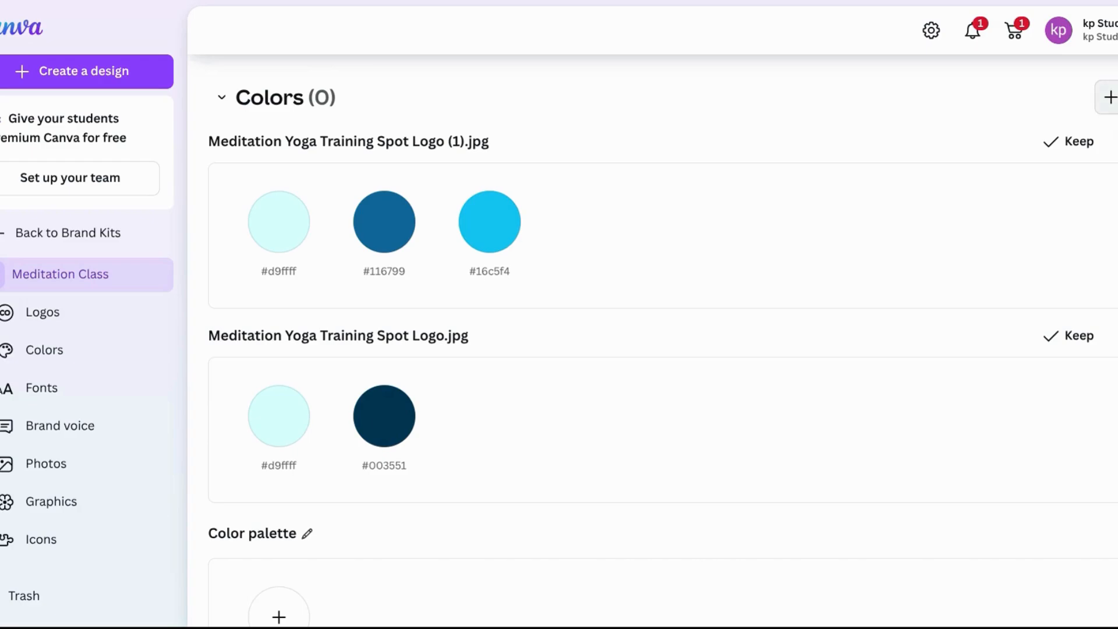
{"action": "left_click", "coordinate": [1109, 97]}
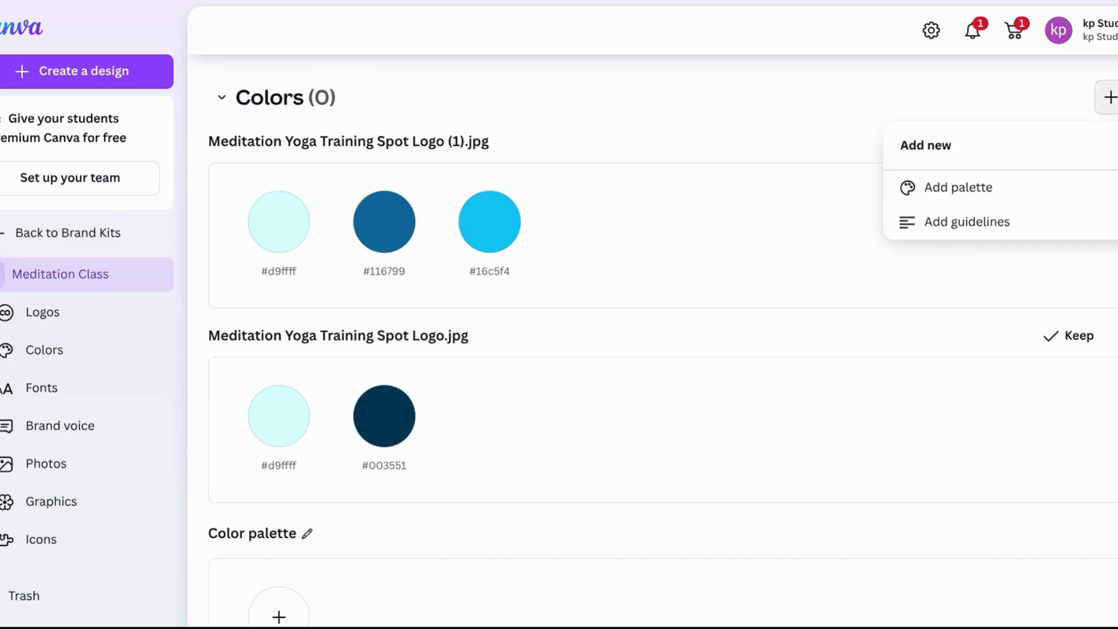
{"action": "left_click", "coordinate": [1059, 191]}
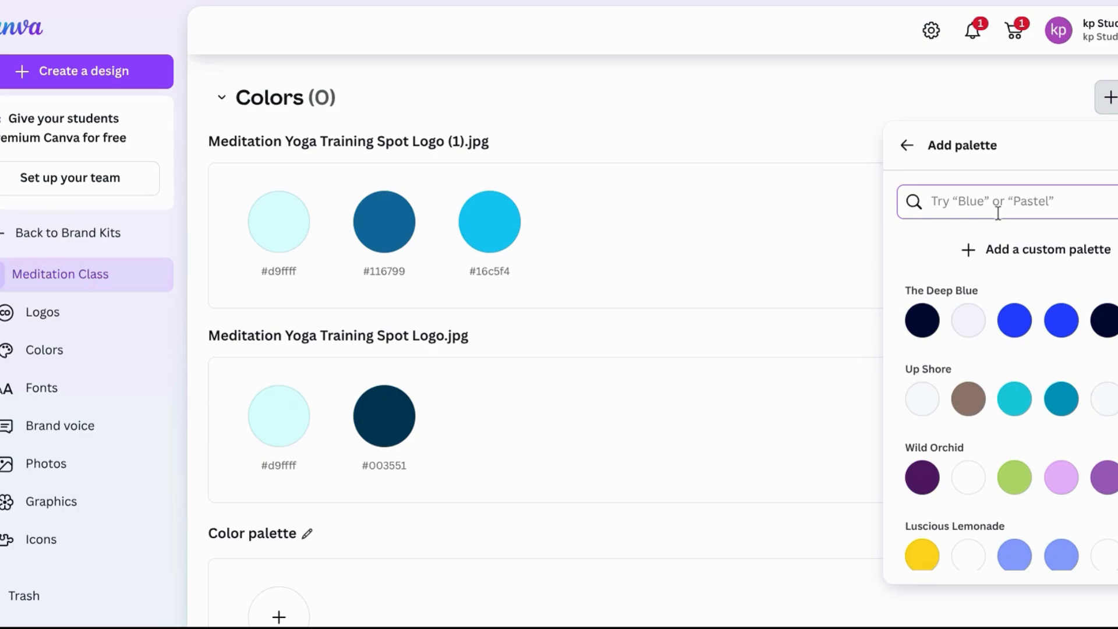
{"action": "type", "text": "#"}
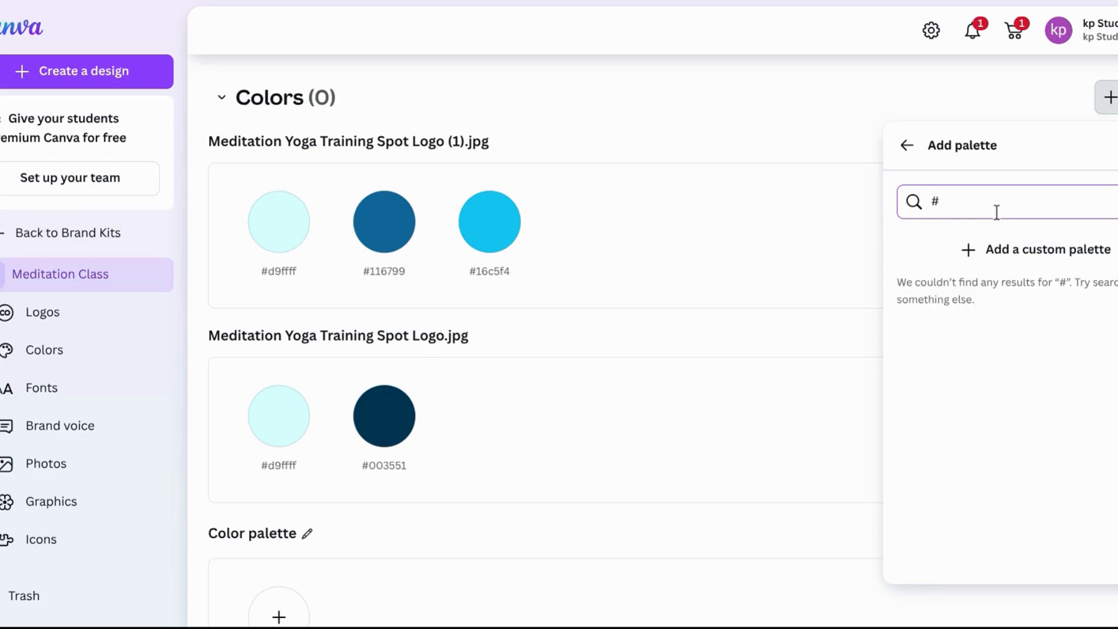
{"action": "type", "text": "d9"}
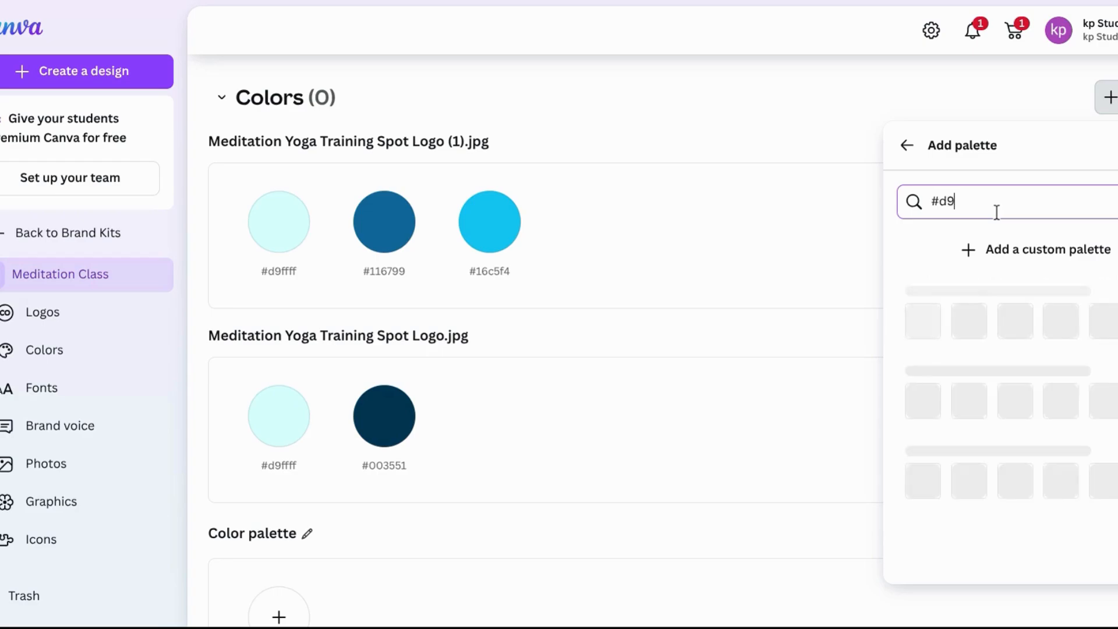
{"action": "type", "text": "rrr"}
{"action": "key", "text": "BackSpace"}
{"action": "key", "text": "BackSpace"}
{"action": "key", "text": "BackSpace"}
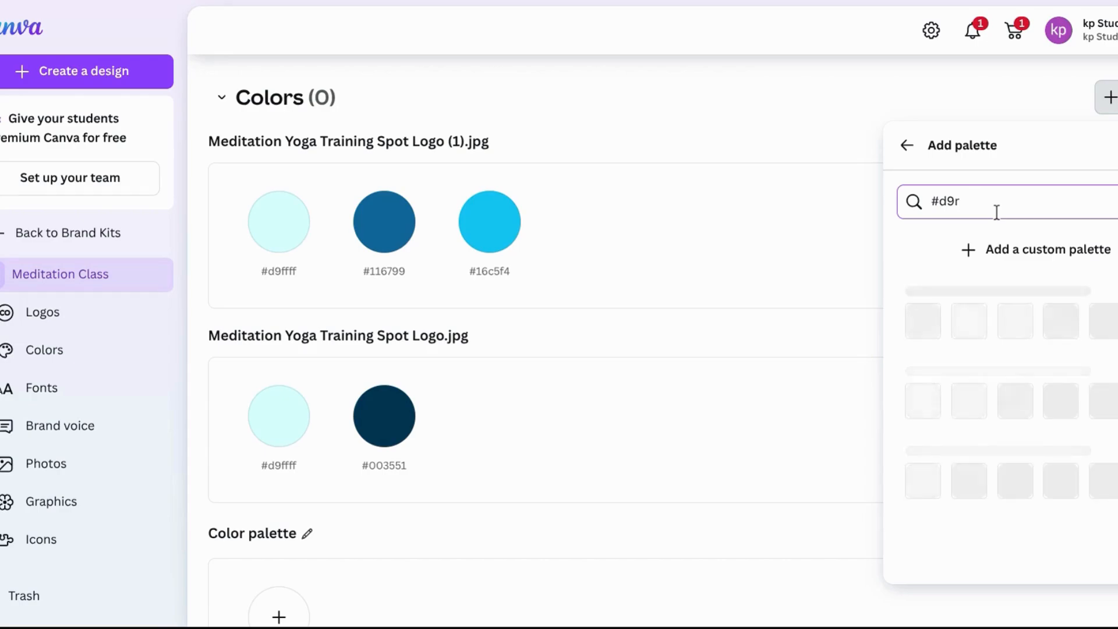
{"action": "type", "text": "fff"}
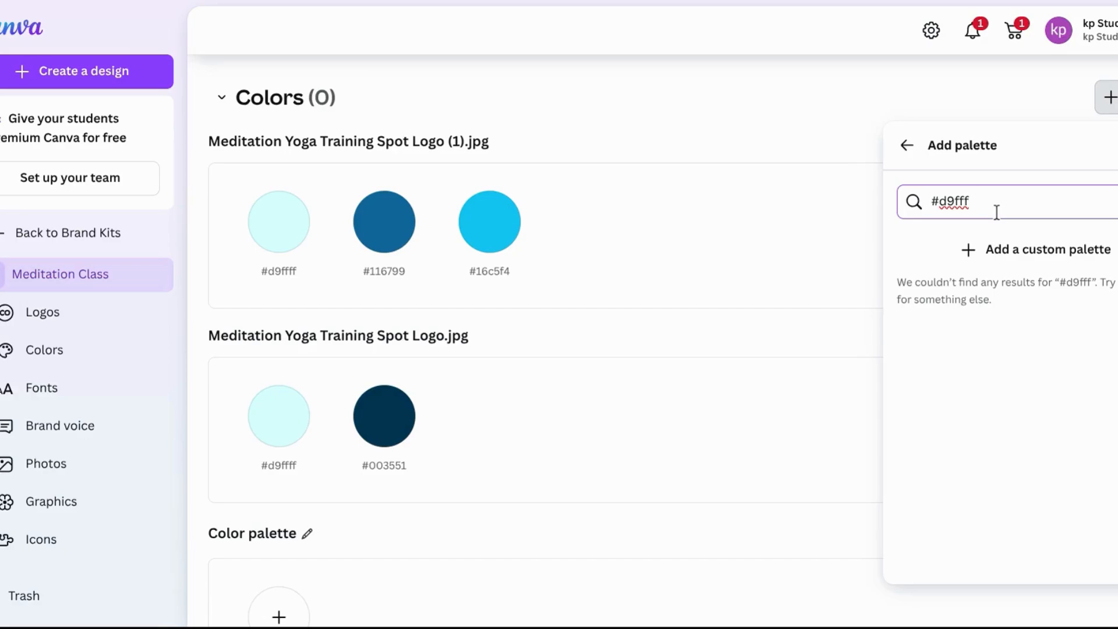
{"action": "type", "text": "f"}
{"action": "key", "text": "BackSpace"}
{"action": "key", "text": "BackSpace"}
{"action": "key", "text": "BackSpace"}
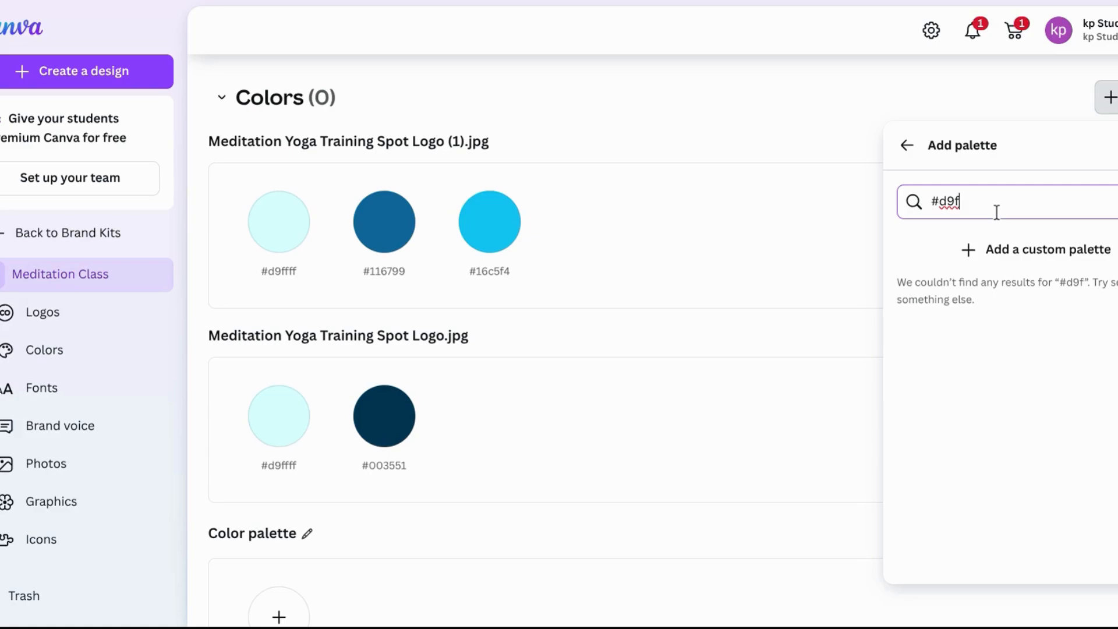
{"action": "key", "text": "BackSpace"}
{"action": "key", "text": "BackSpace"}
{"action": "key", "text": "BackSpace"}
{"action": "key", "text": "BackSpace"}
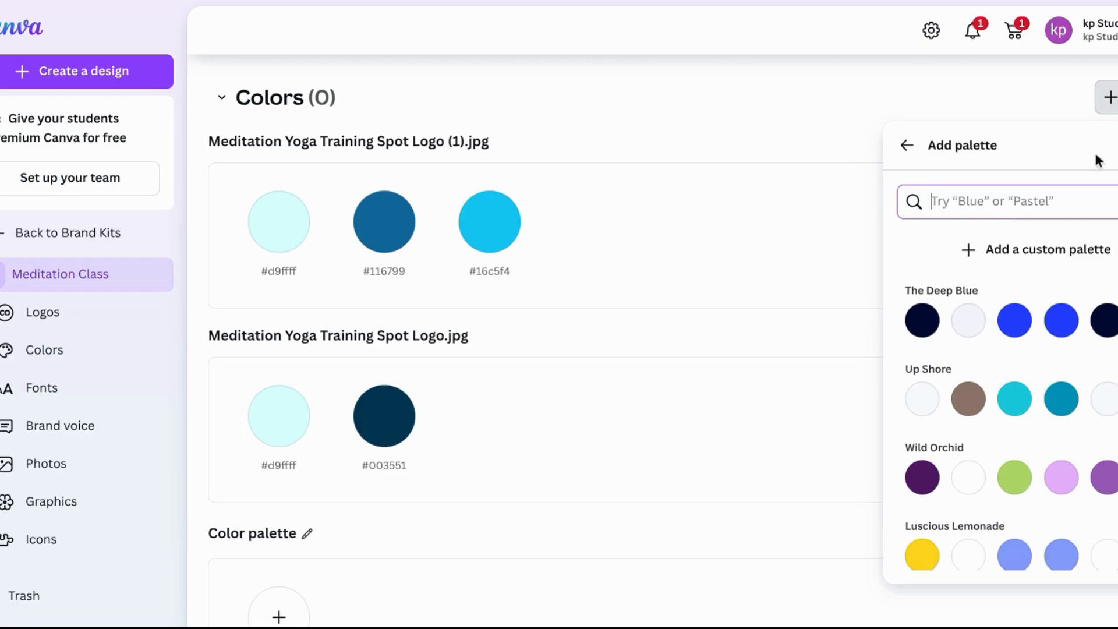
{"action": "left_click", "coordinate": [1117, 145]}
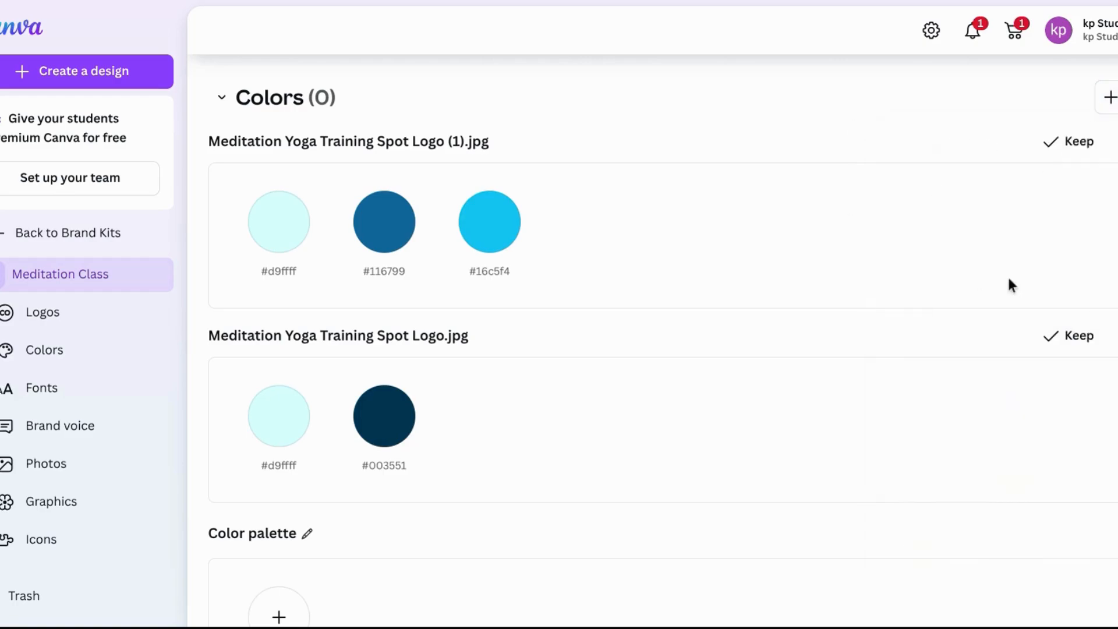
Open the Title text style in the Brand Kit's Fonts section for editing.
{"action": "scroll", "coordinate": [819, 280], "scroll_direction": "down", "scroll_amount": 5}
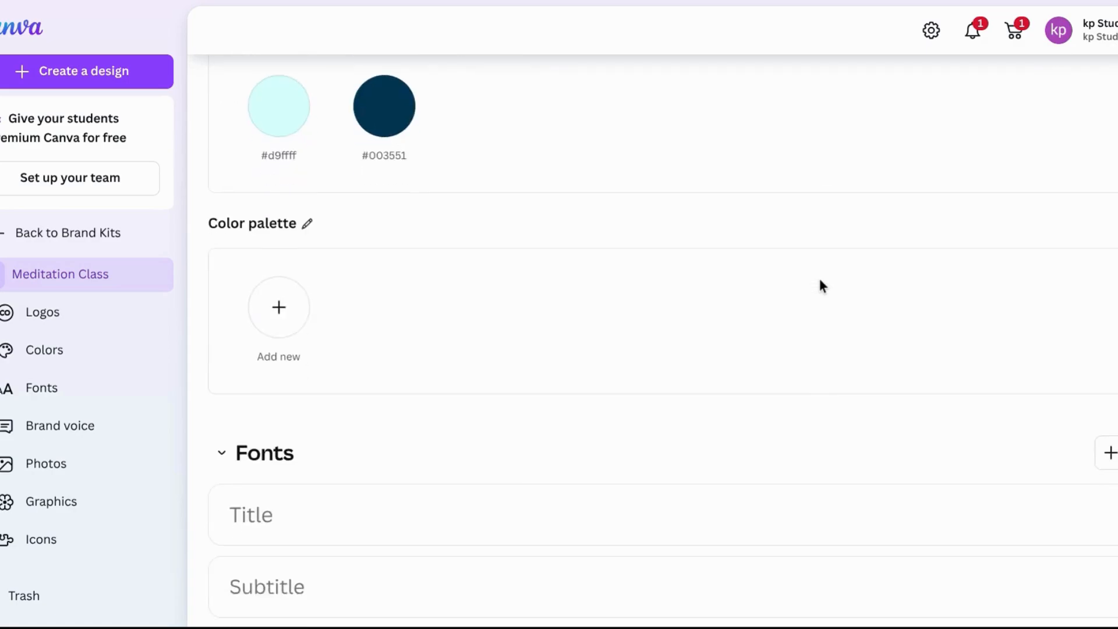
{"action": "scroll", "coordinate": [820, 280], "scroll_direction": "down", "scroll_amount": 4}
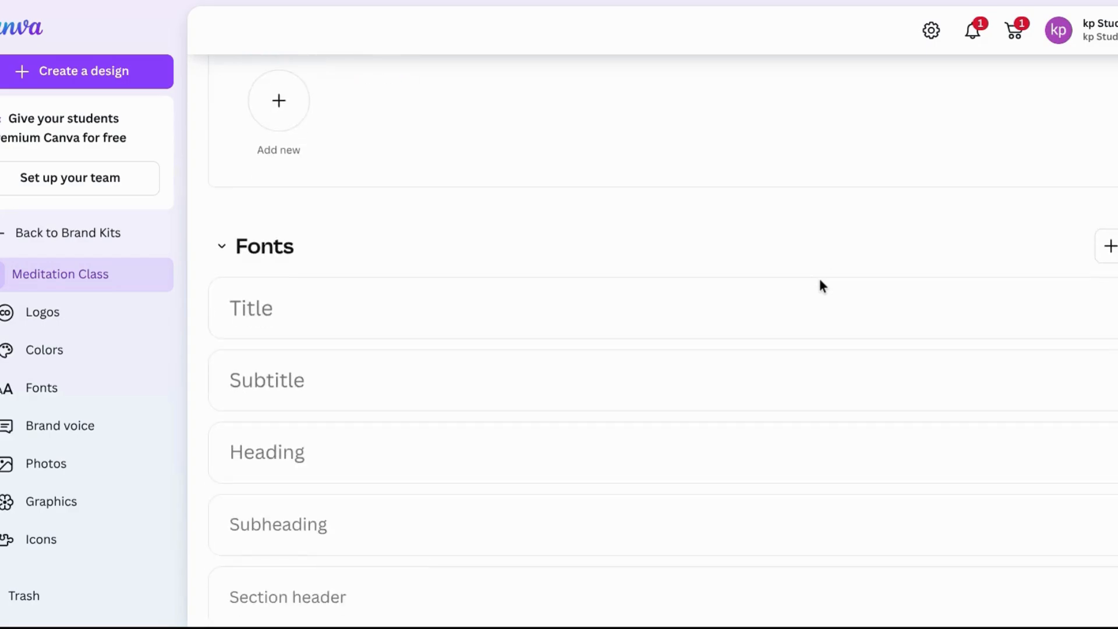
{"action": "scroll", "coordinate": [819, 279], "scroll_direction": "down", "scroll_amount": 2}
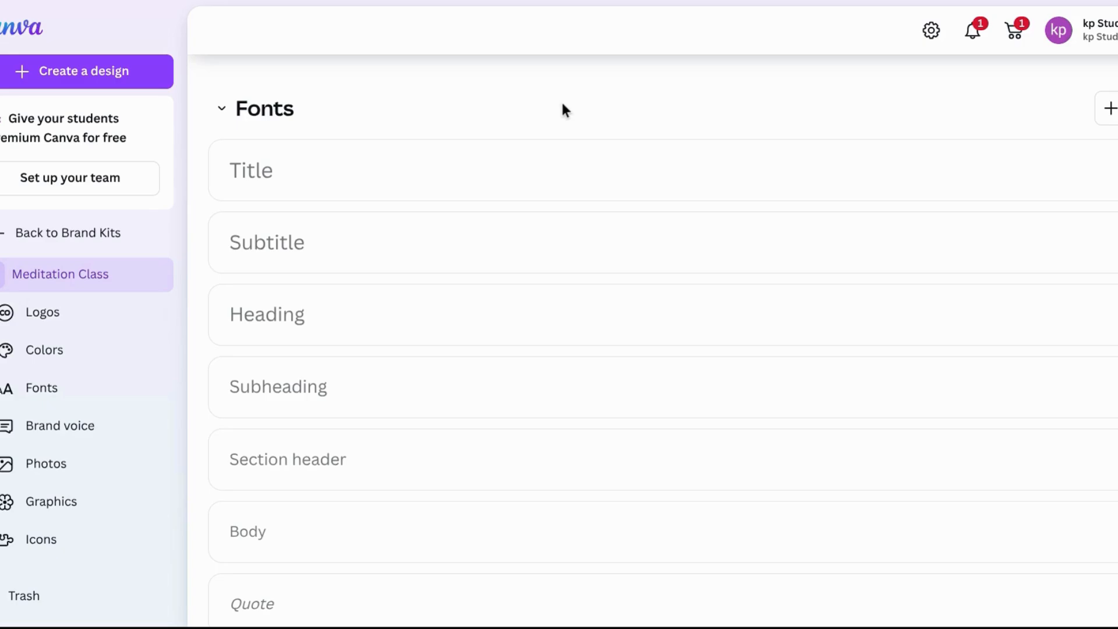
{"action": "left_click", "coordinate": [347, 186]}
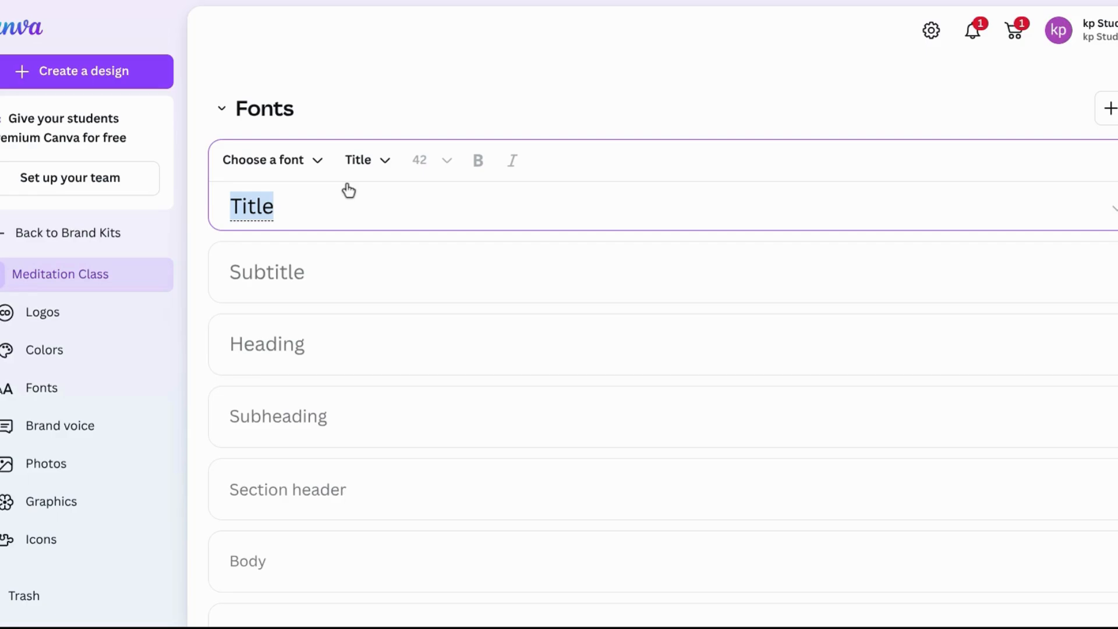
Switch to the Meditation Yoga Training Spot Logo design and check which fonts the "MEDITATION" and "TRAINING SPOT" texts use.
{"action": "left_click", "coordinate": [77, 316]}
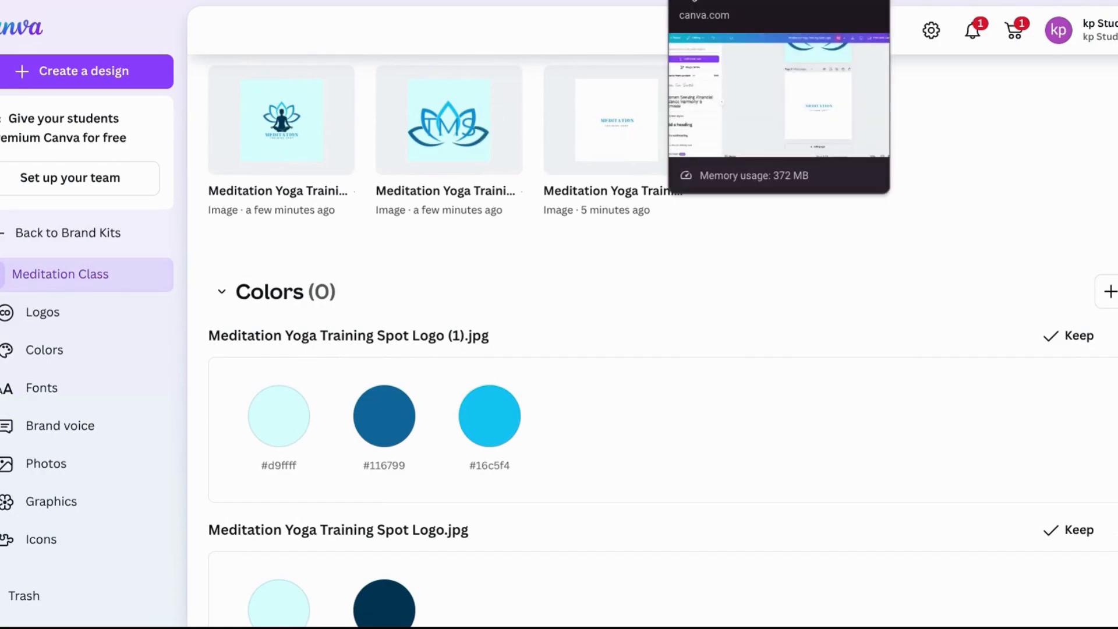
{"action": "left_click", "coordinate": [722, 1]}
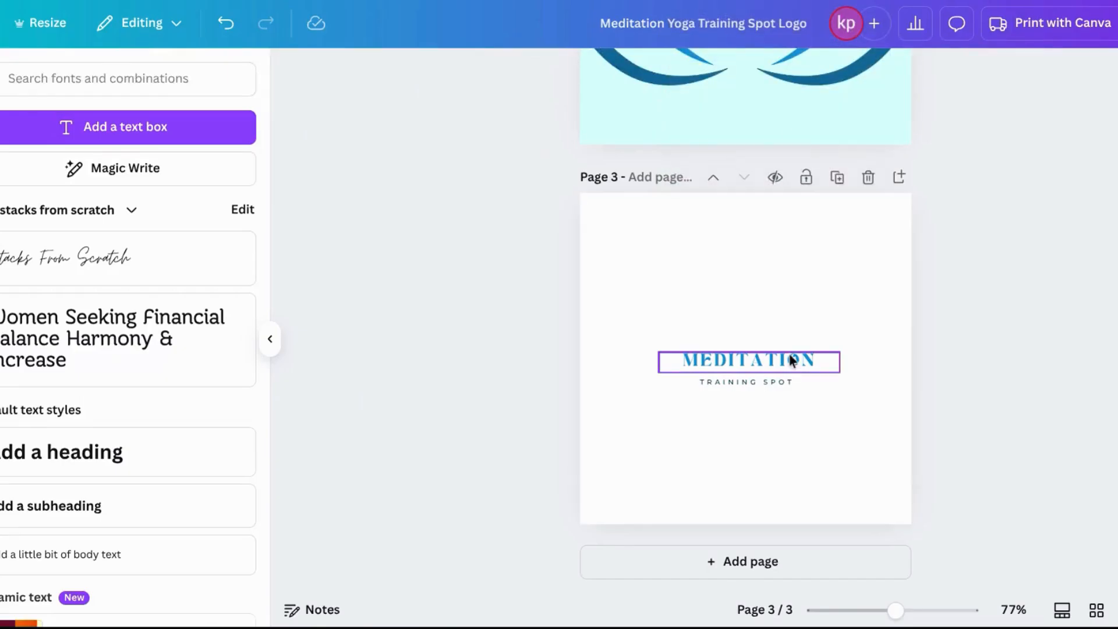
{"action": "scroll", "coordinate": [1100, 221], "scroll_direction": "up", "scroll_amount": 2}
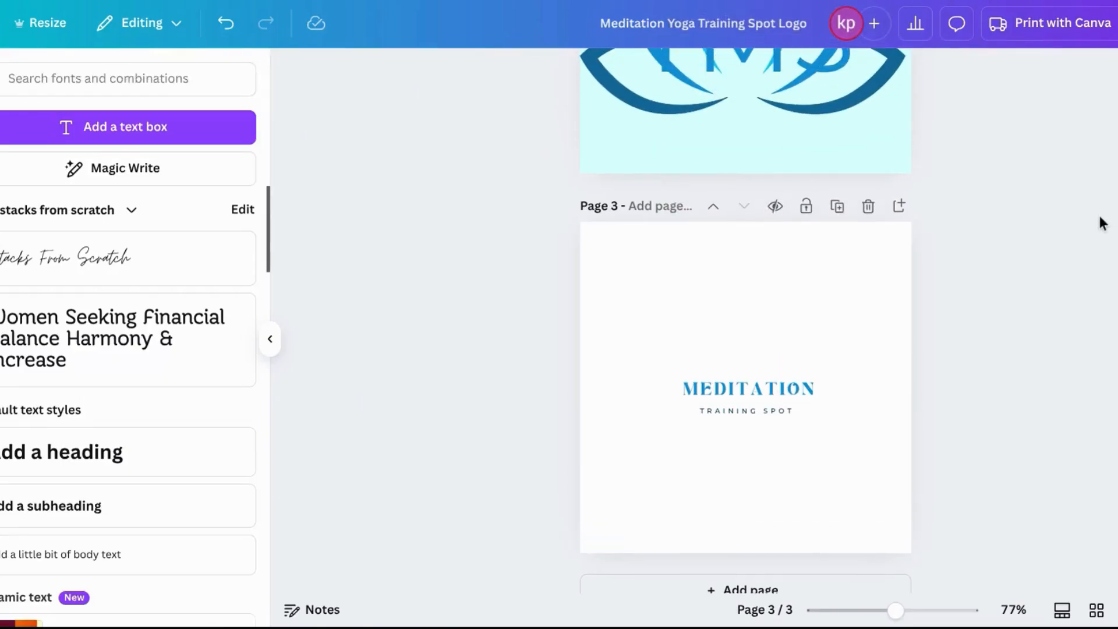
{"action": "scroll", "coordinate": [1100, 223], "scroll_direction": "up", "scroll_amount": 10}
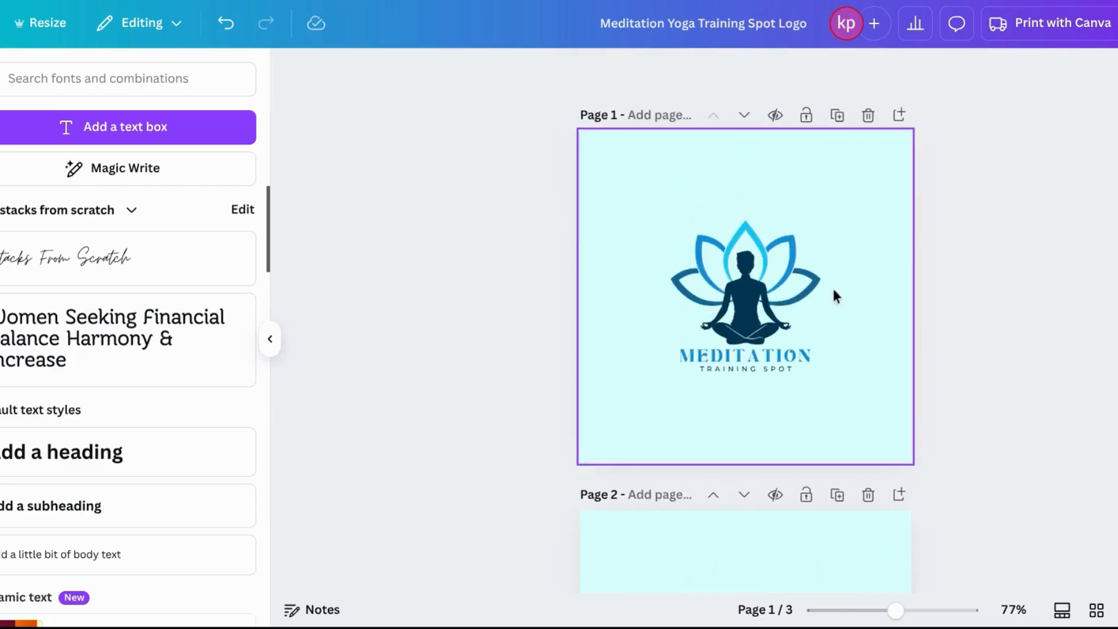
{"action": "left_click", "coordinate": [768, 368]}
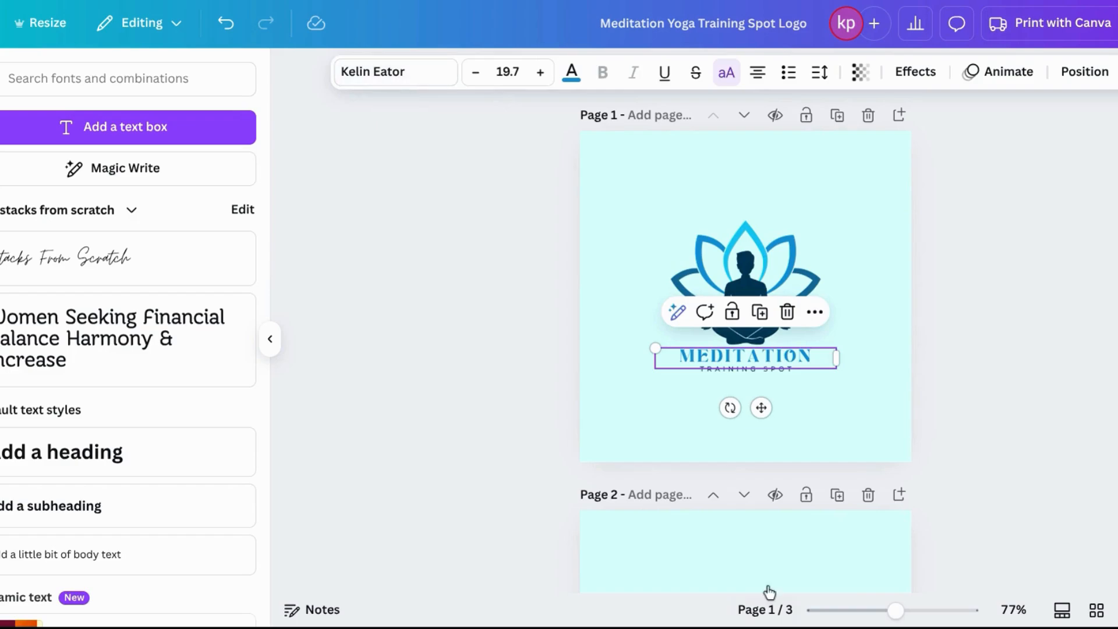
{"action": "left_click", "coordinate": [974, 499]}
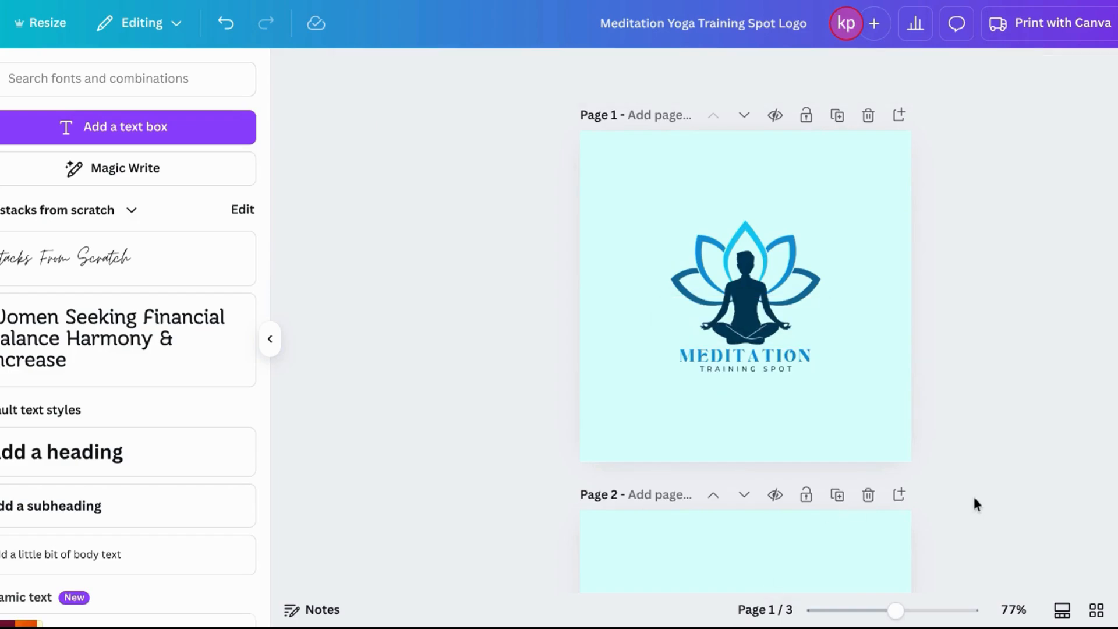
{"action": "scroll", "coordinate": [973, 498], "scroll_direction": "down", "scroll_amount": 3}
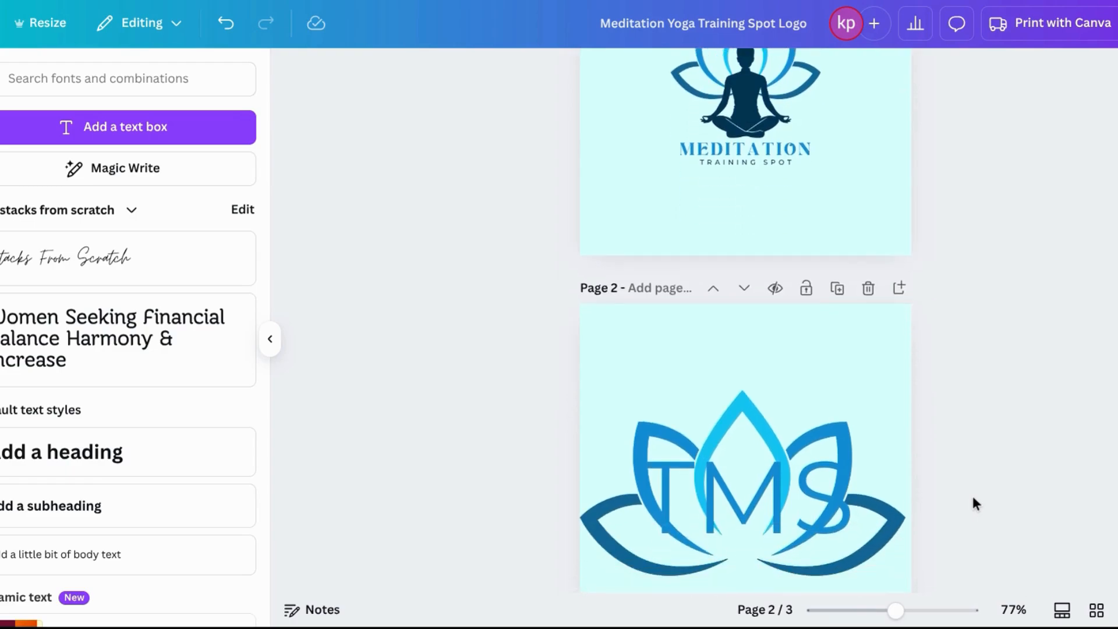
{"action": "left_click", "coordinate": [735, 162]}
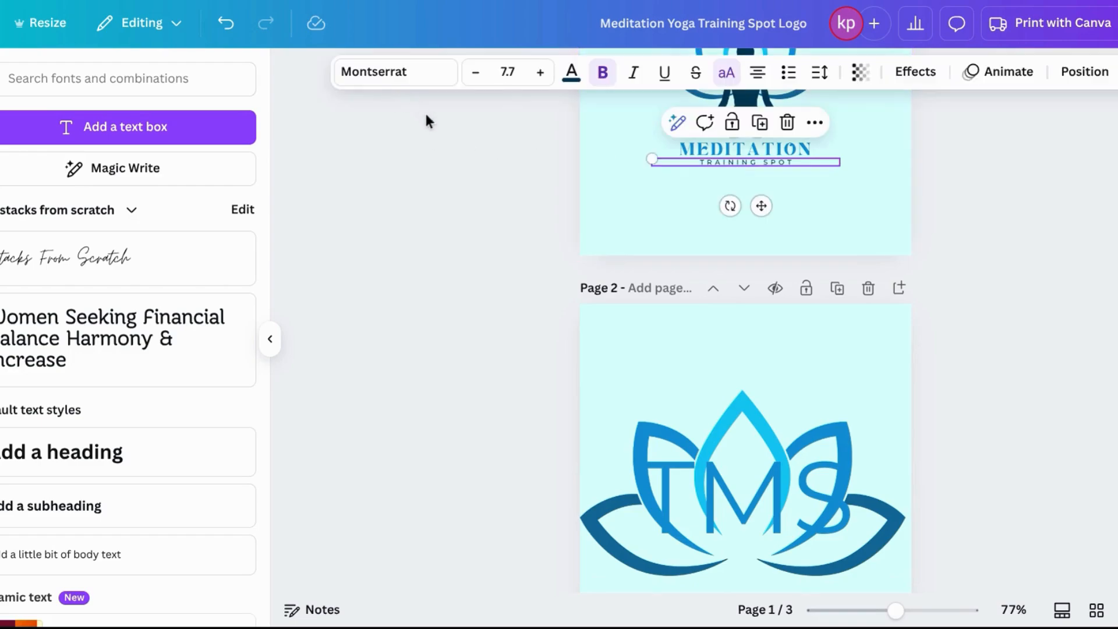
{"action": "key", "text": "Escape"}
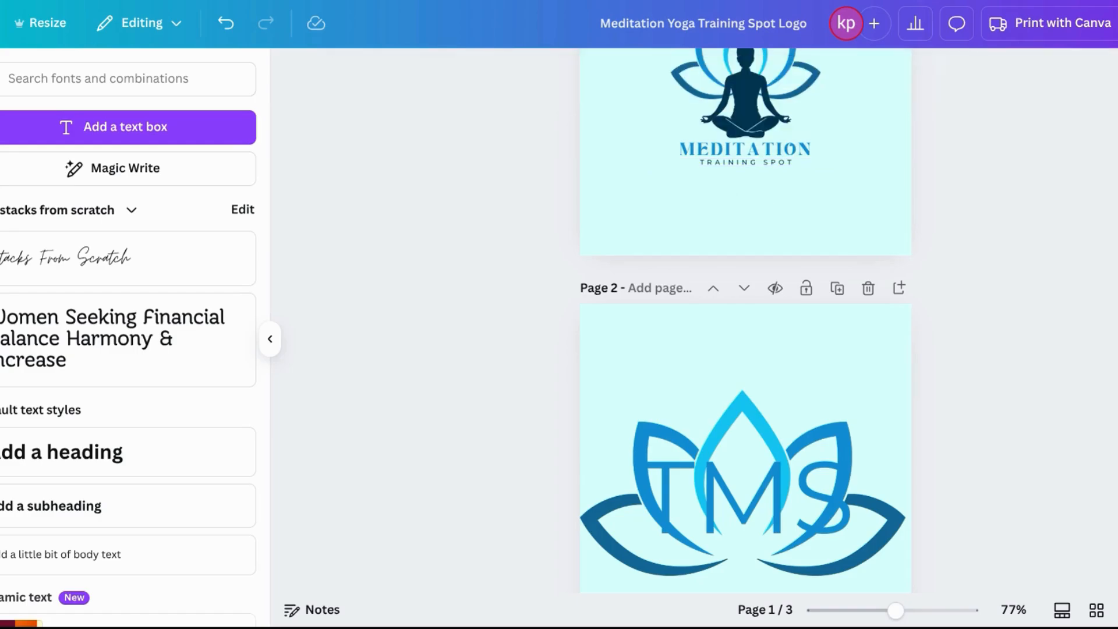
{"action": "scroll", "coordinate": [746, 320], "scroll_direction": "down", "scroll_amount": 4}
{"action": "scroll", "coordinate": [746, 321], "scroll_direction": "down", "scroll_amount": 5}
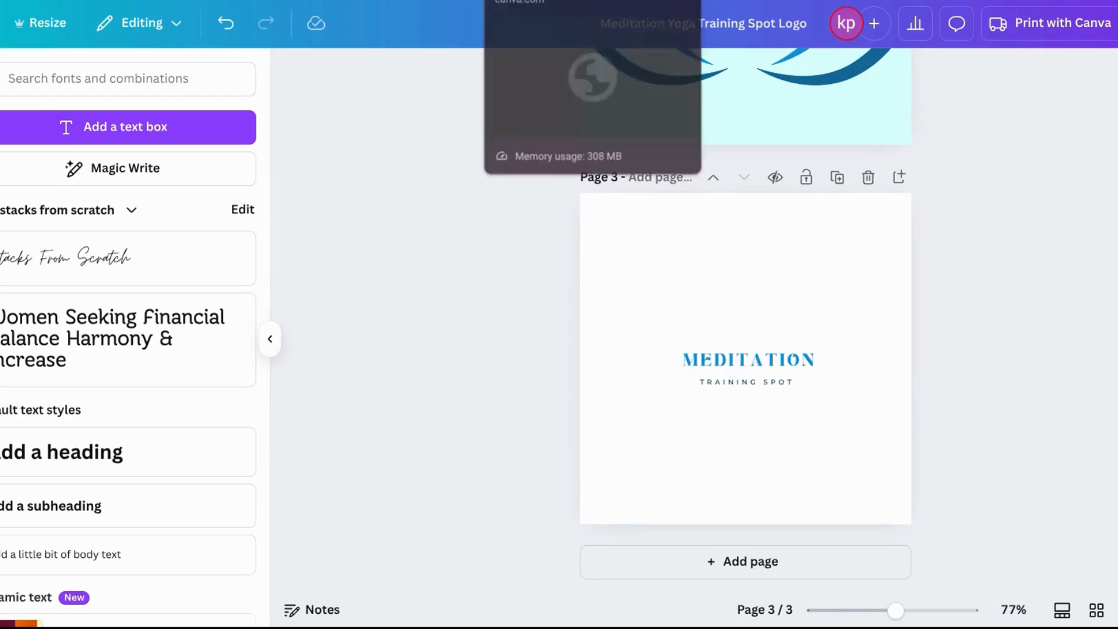
Return to the Meditation Class Brand Kit and set the Title style's font to Kelin Eator.
{"action": "left_click", "coordinate": [35, 1]}
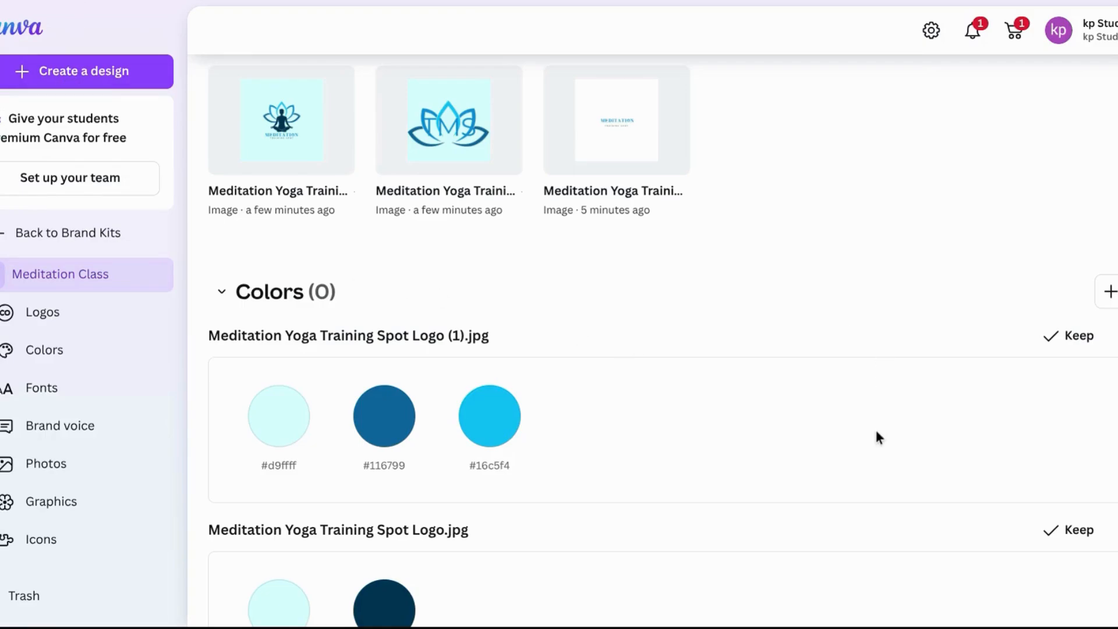
{"action": "scroll", "coordinate": [875, 430], "scroll_direction": "down", "scroll_amount": 6}
{"action": "scroll", "coordinate": [875, 436], "scroll_direction": "down", "scroll_amount": 9}
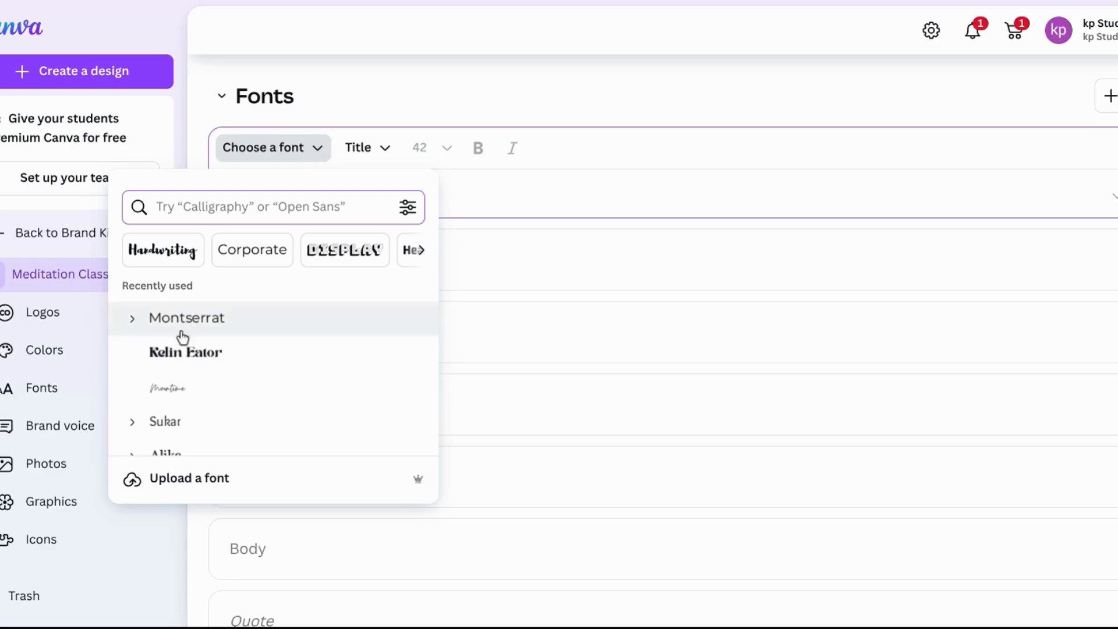
{"action": "left_click", "coordinate": [255, 358]}
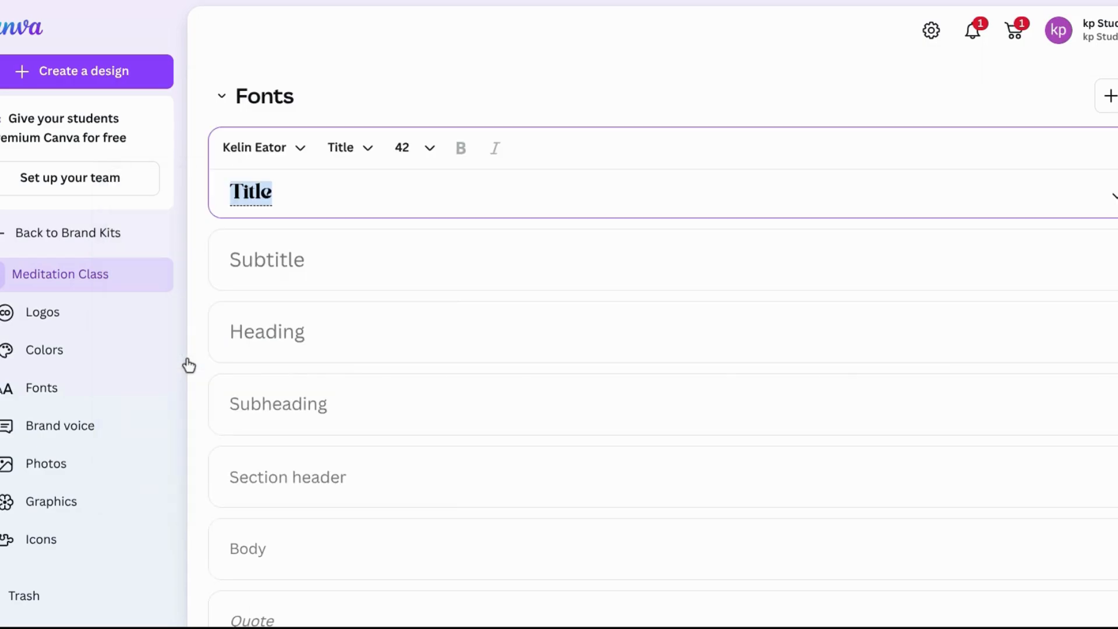
Set the Subtitle style's font to Montserrat.
{"action": "left_click", "coordinate": [336, 268]}
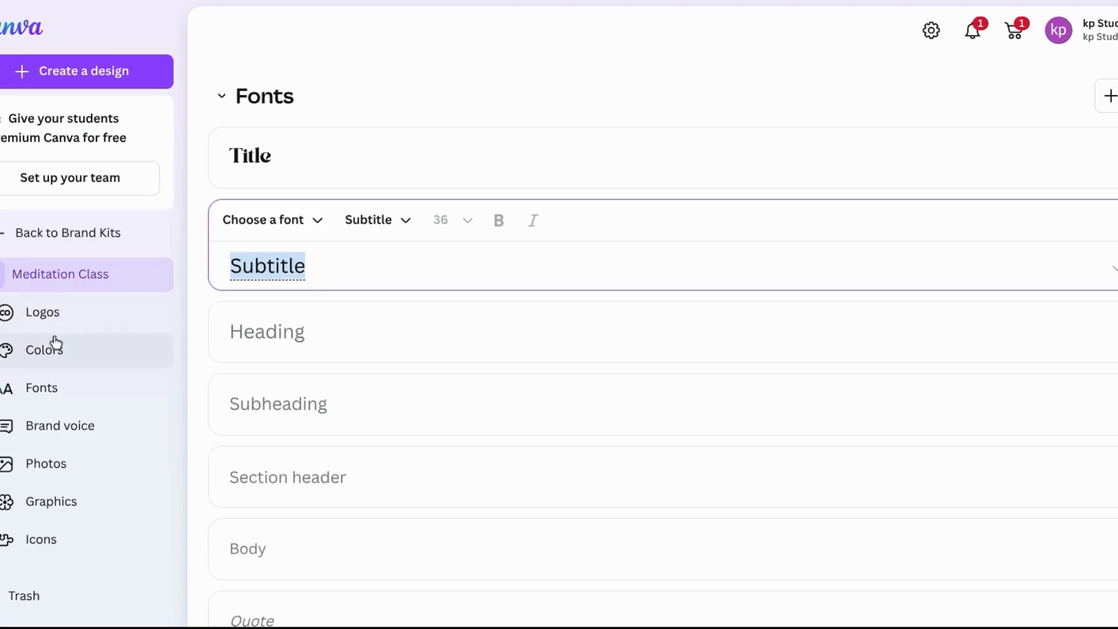
{"action": "left_click", "coordinate": [319, 220]}
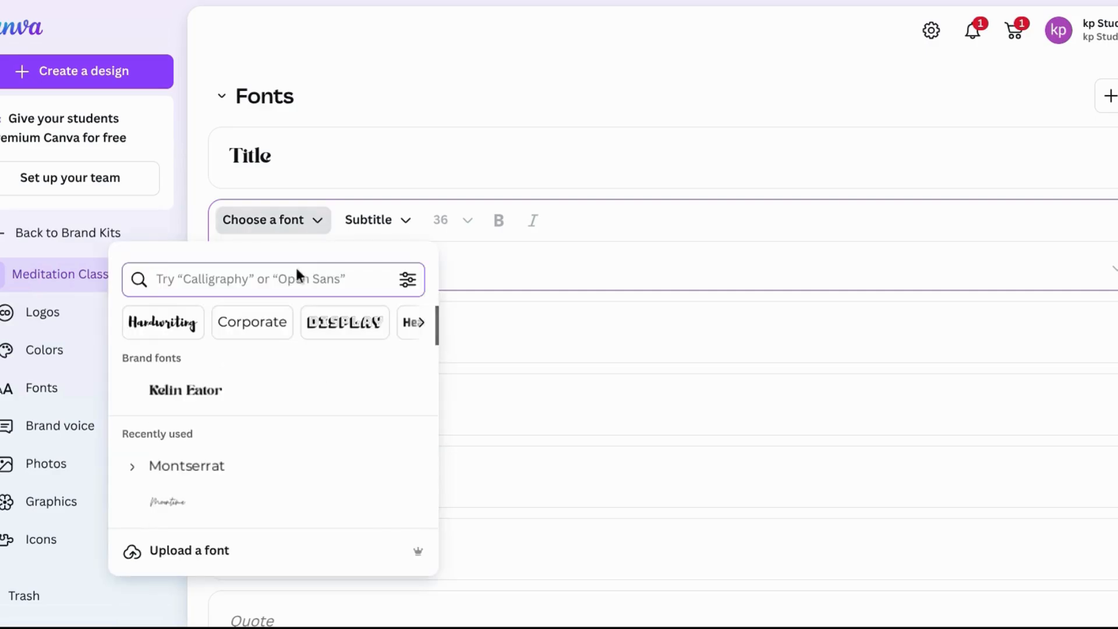
{"action": "left_click", "coordinate": [219, 471]}
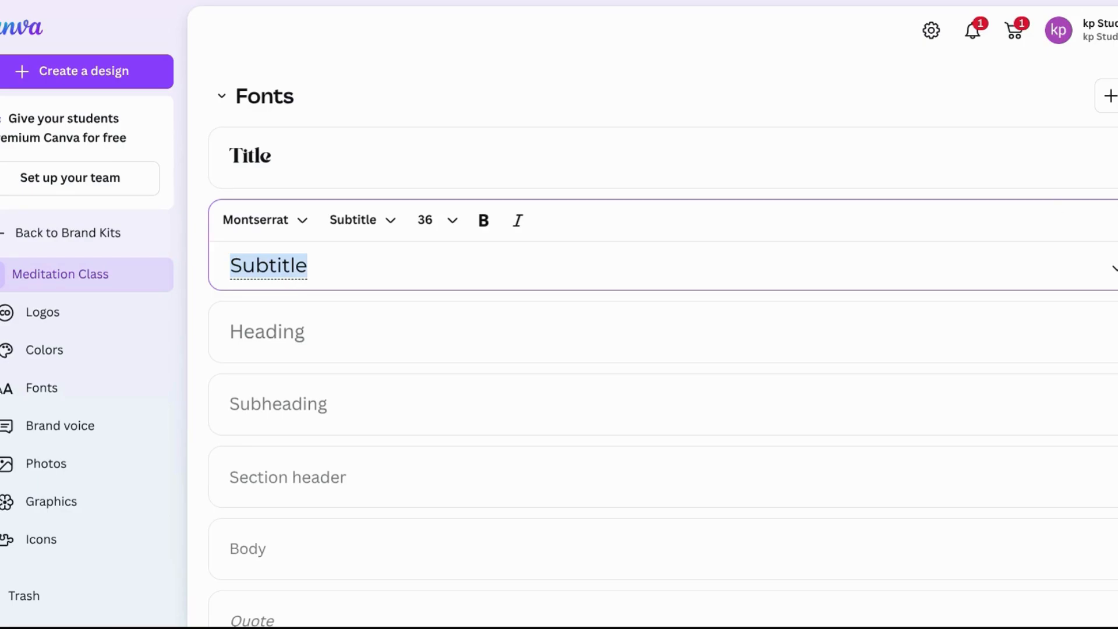
{"action": "left_click", "coordinate": [1115, 268]}
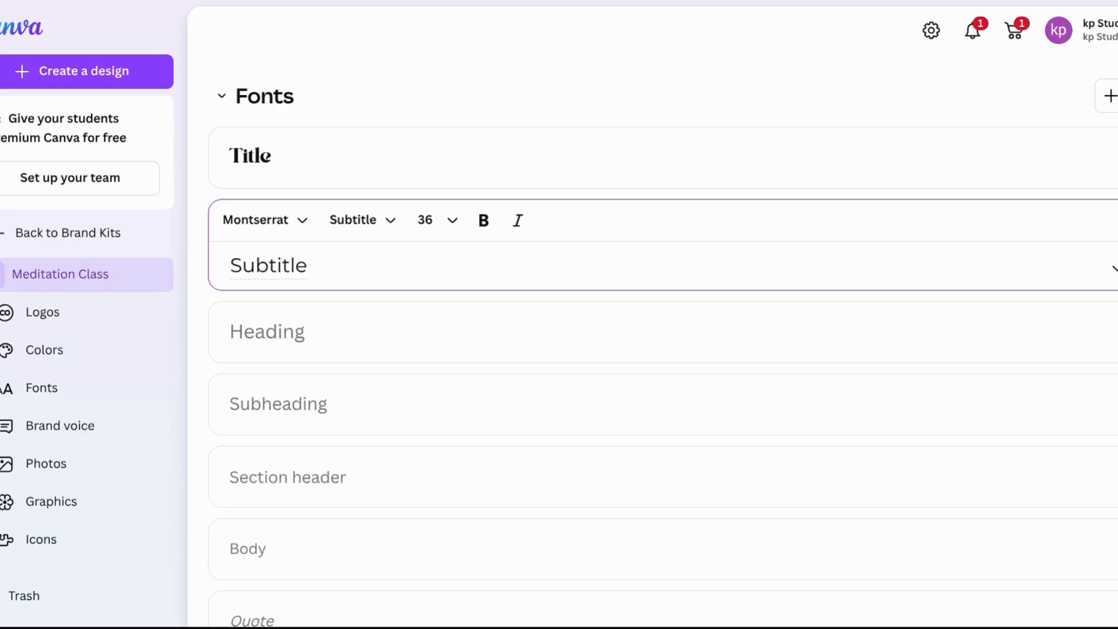
Start adding a brand voice in the Meditation Class Brand Kit so its writing guidelines can be entered.
{"action": "scroll", "coordinate": [1055, 76], "scroll_direction": "up", "scroll_amount": 15}
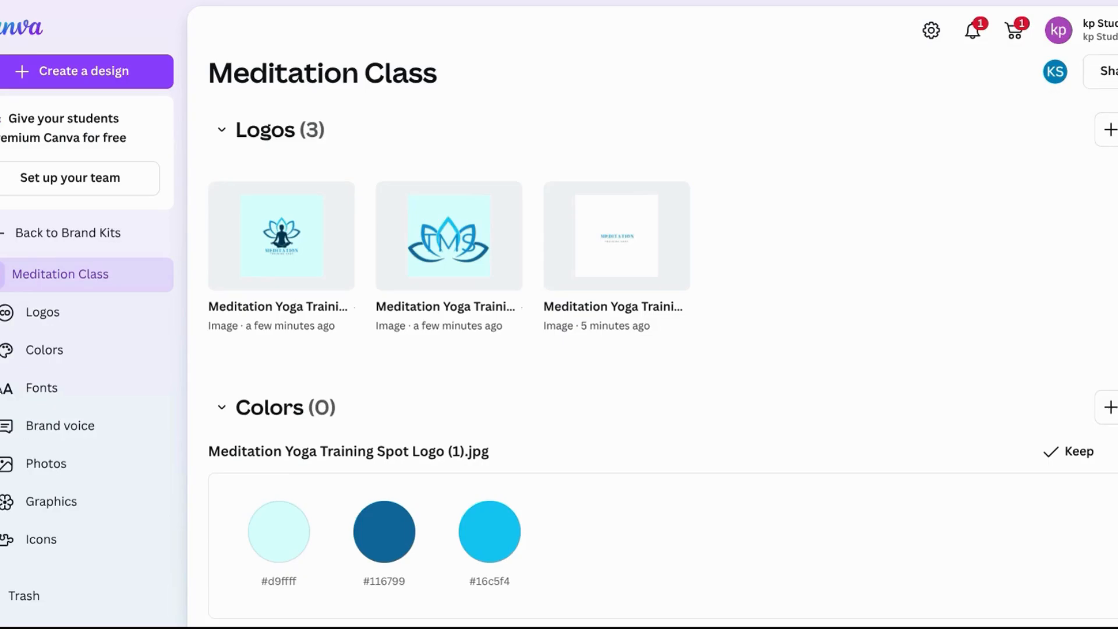
{"action": "scroll", "coordinate": [663, 340], "scroll_direction": "down", "scroll_amount": 15}
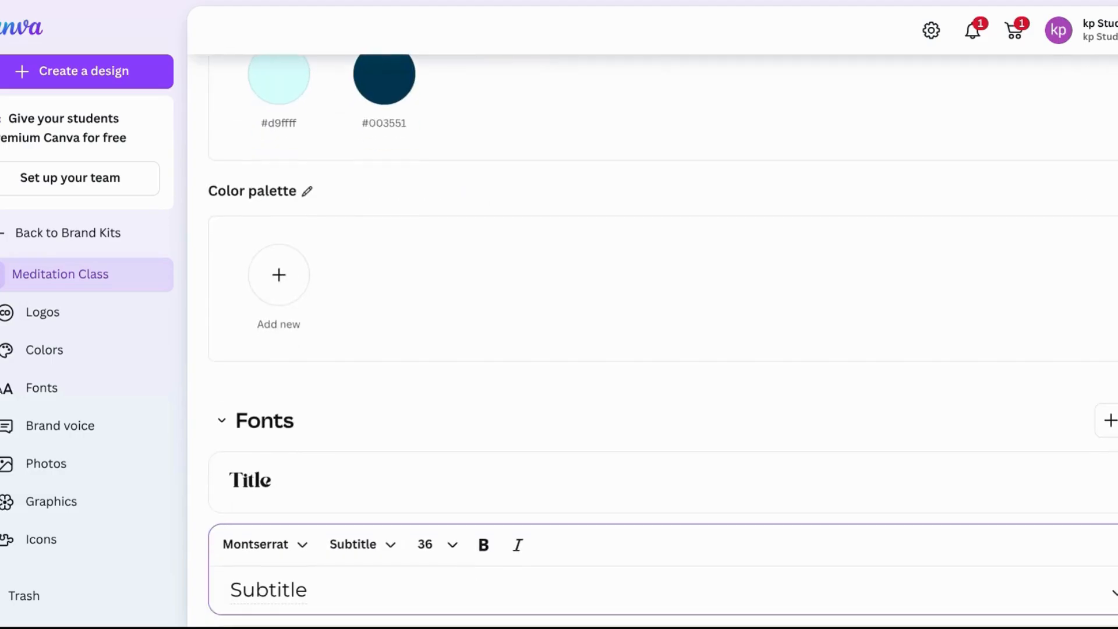
{"action": "scroll", "coordinate": [663, 341], "scroll_direction": "down", "scroll_amount": 10}
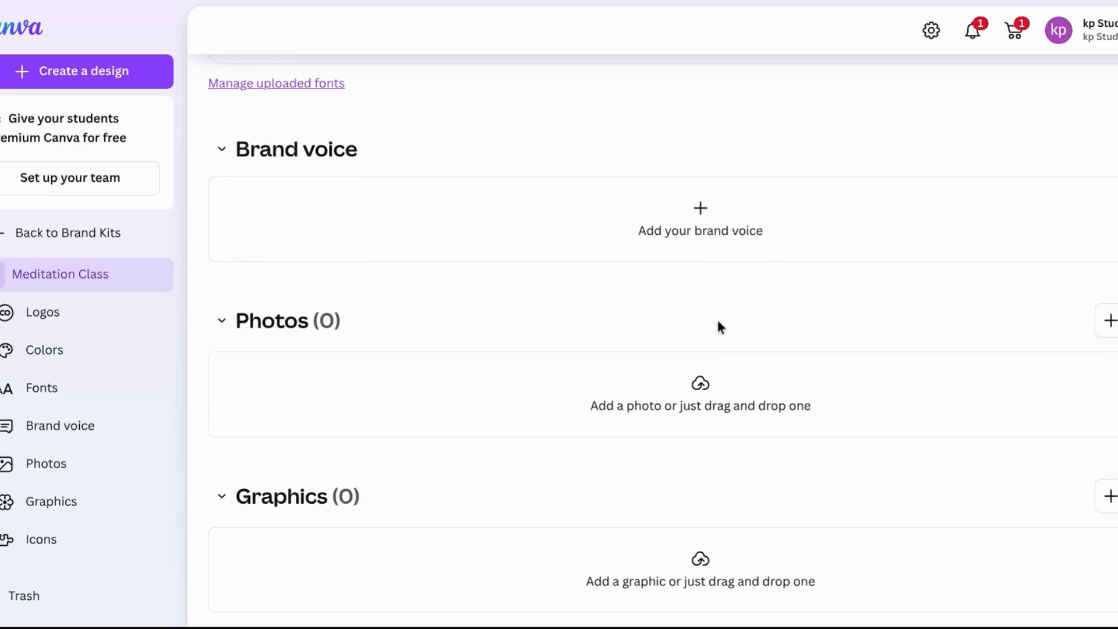
{"action": "left_click", "coordinate": [706, 213]}
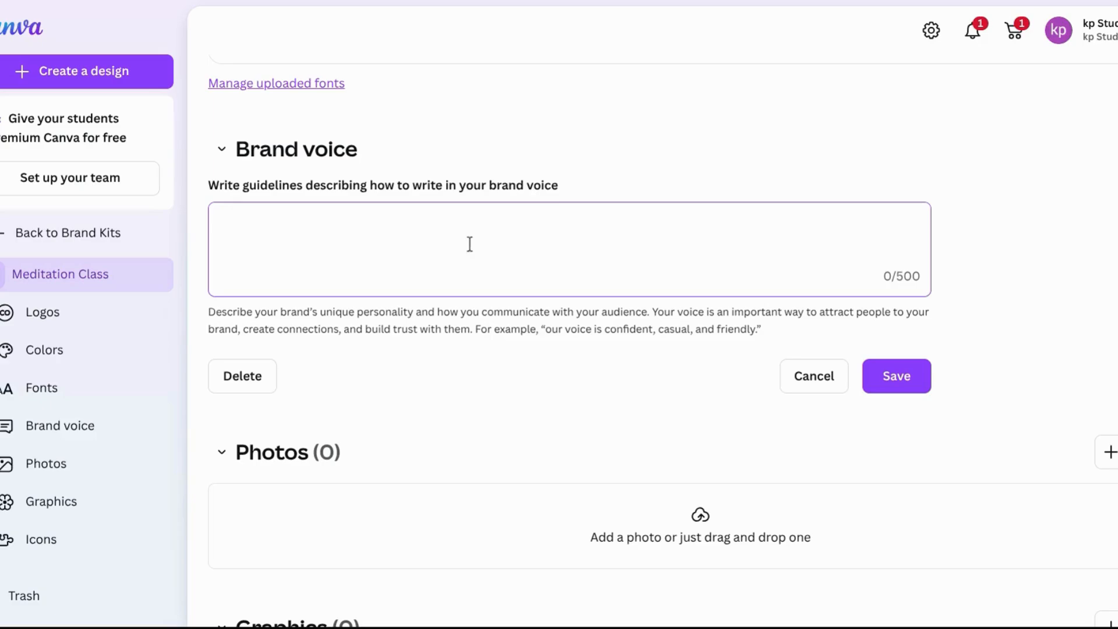
{"action": "left_click", "coordinate": [767, 326]}
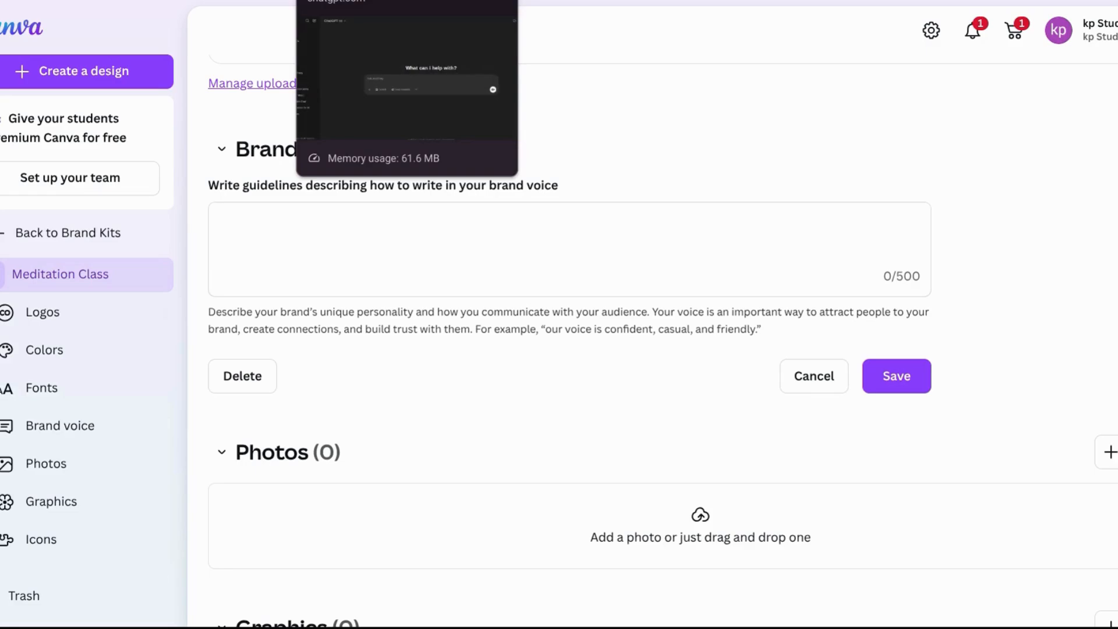
Switch to ChatGPT and begin a prompt with "be my assistant and create a brand voice description for canva".
{"action": "left_click", "coordinate": [373, 0]}
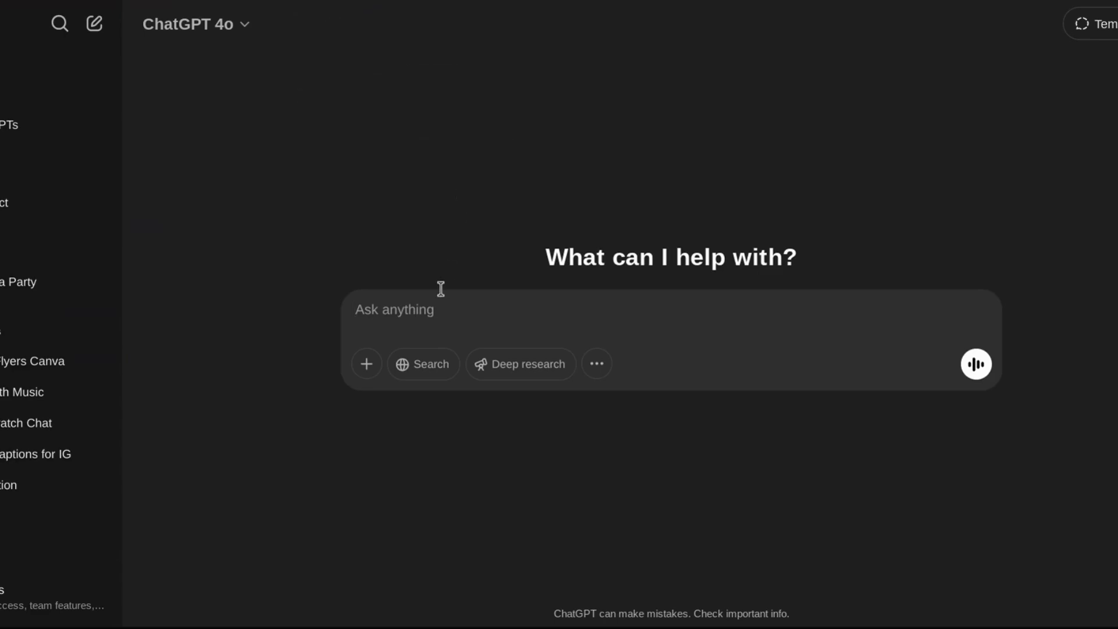
{"action": "type", "text": "be "}
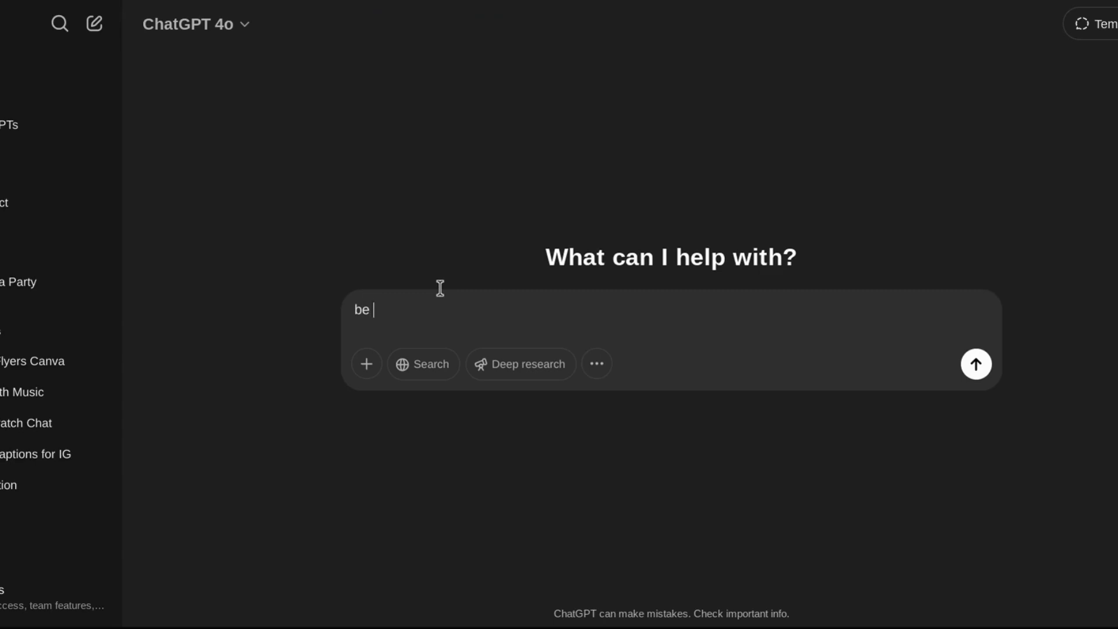
{"action": "type", "text": "my assistan"}
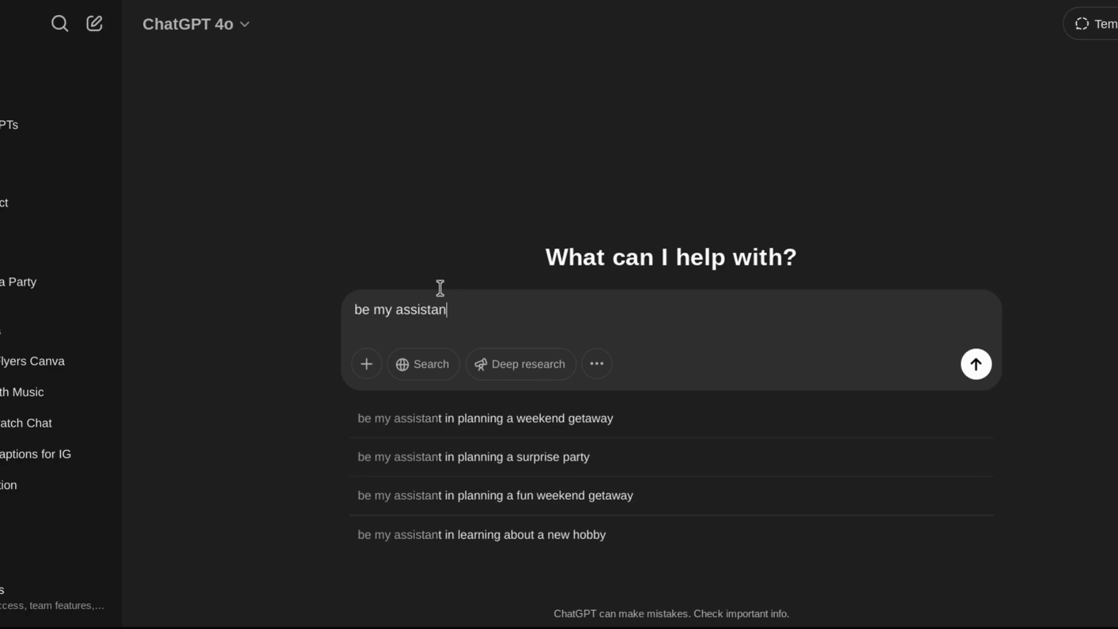
{"action": "type", "text": "t and create"}
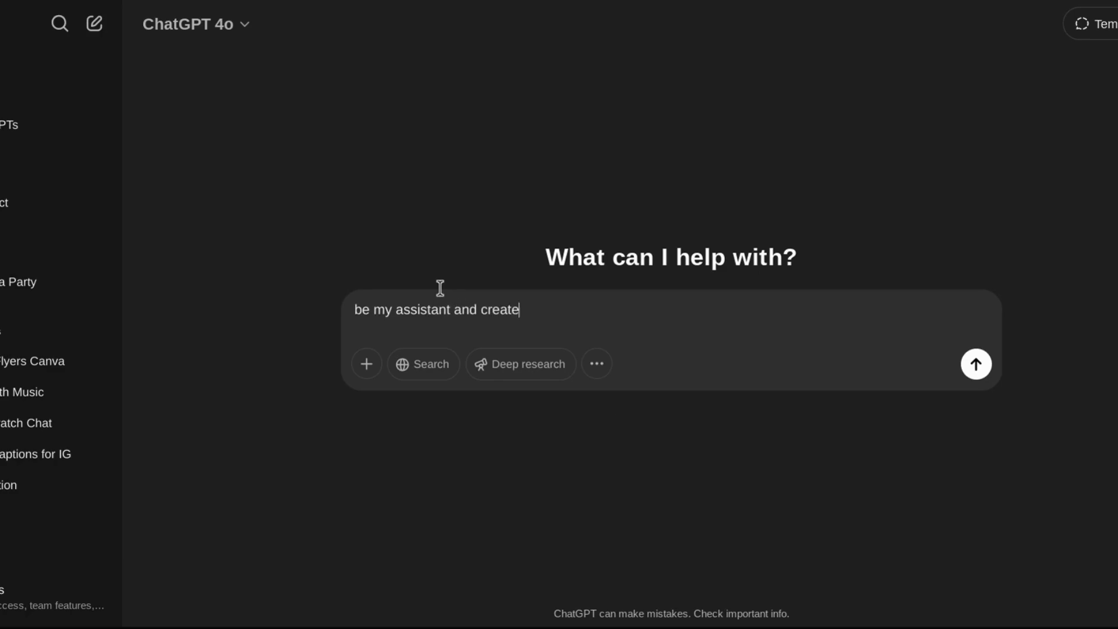
{"action": "type", "text": " a brand voice descr"}
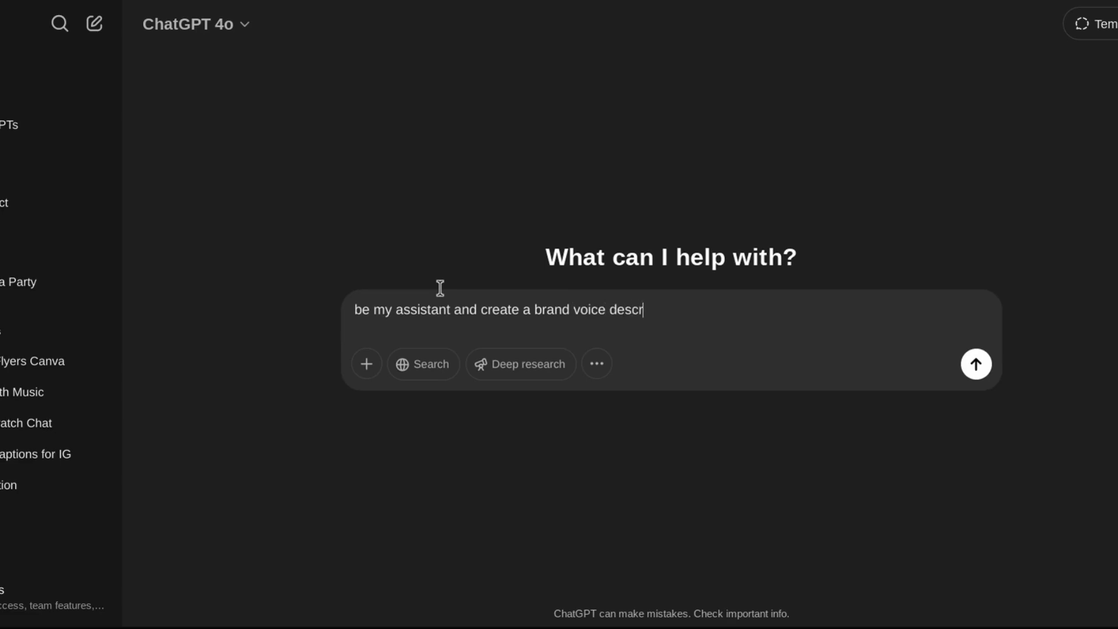
{"action": "type", "text": "iption for canv"}
{"action": "type", "text": "e lo"}
{"action": "key", "text": "BackSpace"}
{"action": "key", "text": "BackSpace"}
{"action": "key", "text": "BackSpace"}
{"action": "key", "text": "BackSpace"}
{"action": "type", "text": "a"}
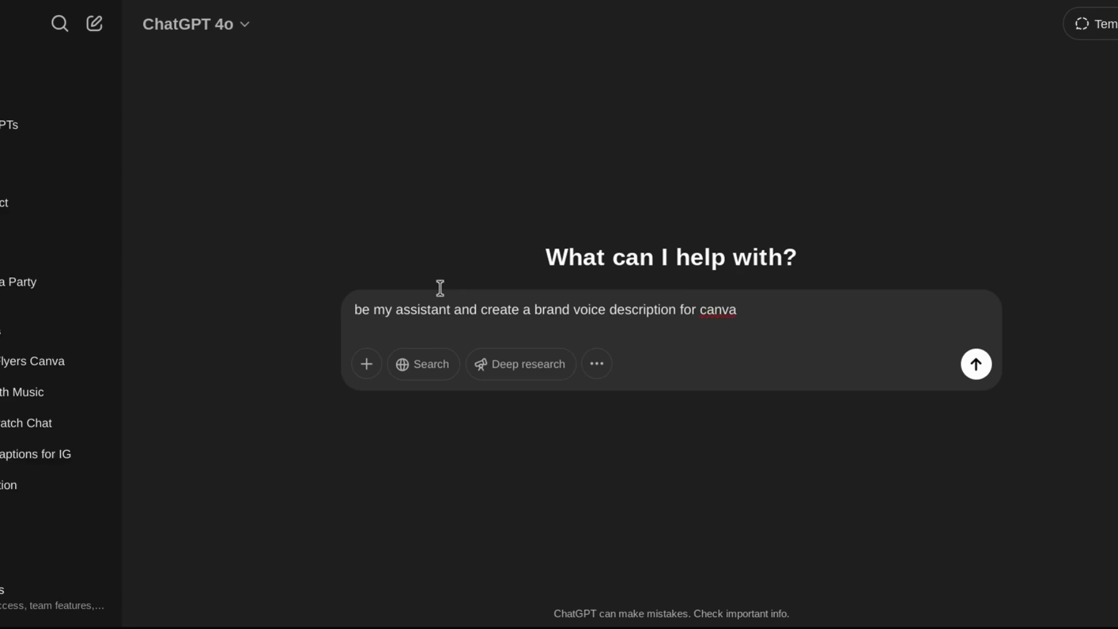
Finish the prompt with "'s branding kit for a meditation class called the meditation spot make it calming and give the voice a soothing personality" and send it.
{"action": "type", "text": "'s branding kit for a medt"}
{"action": "key", "text": "BackSpace"}
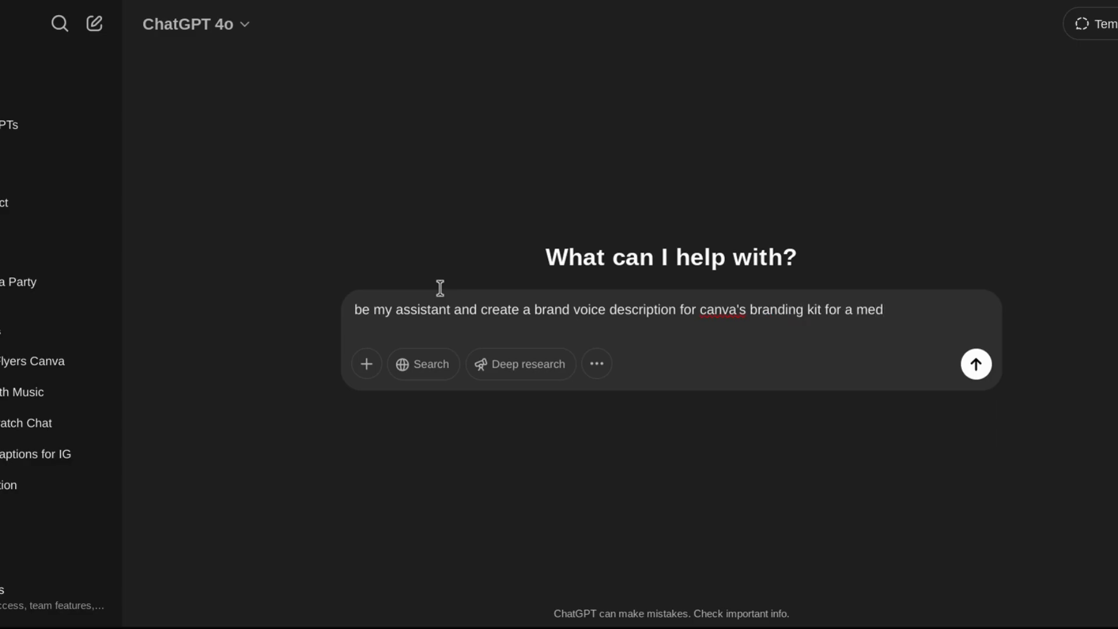
{"action": "type", "text": "itation class callt"}
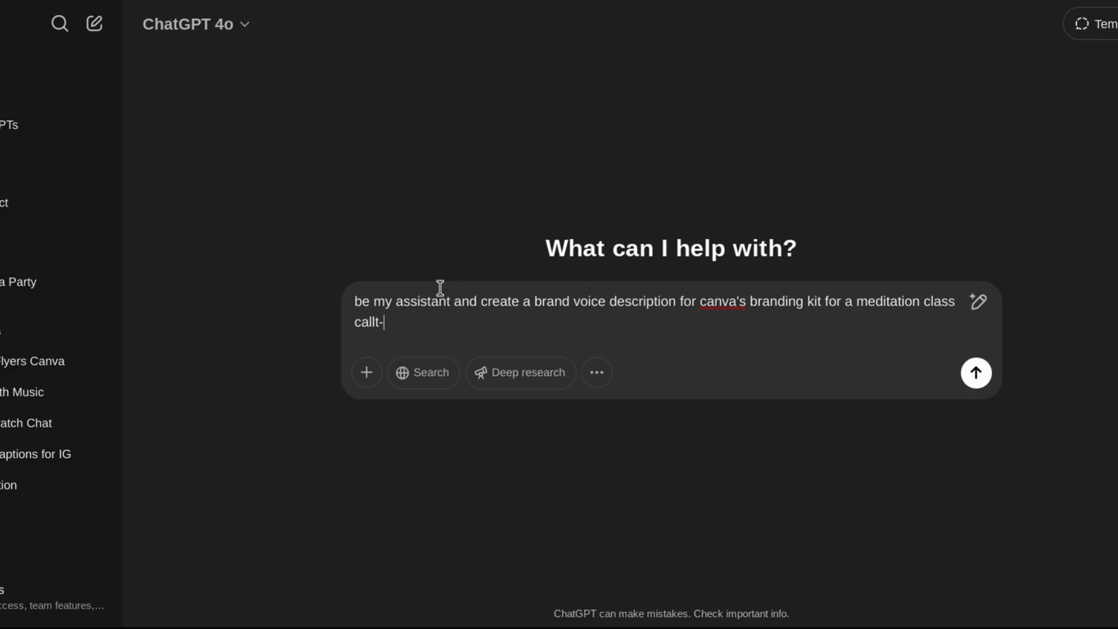
{"action": "key", "text": "BackSpace"}
{"action": "type", "text": "ed the meditation sp"}
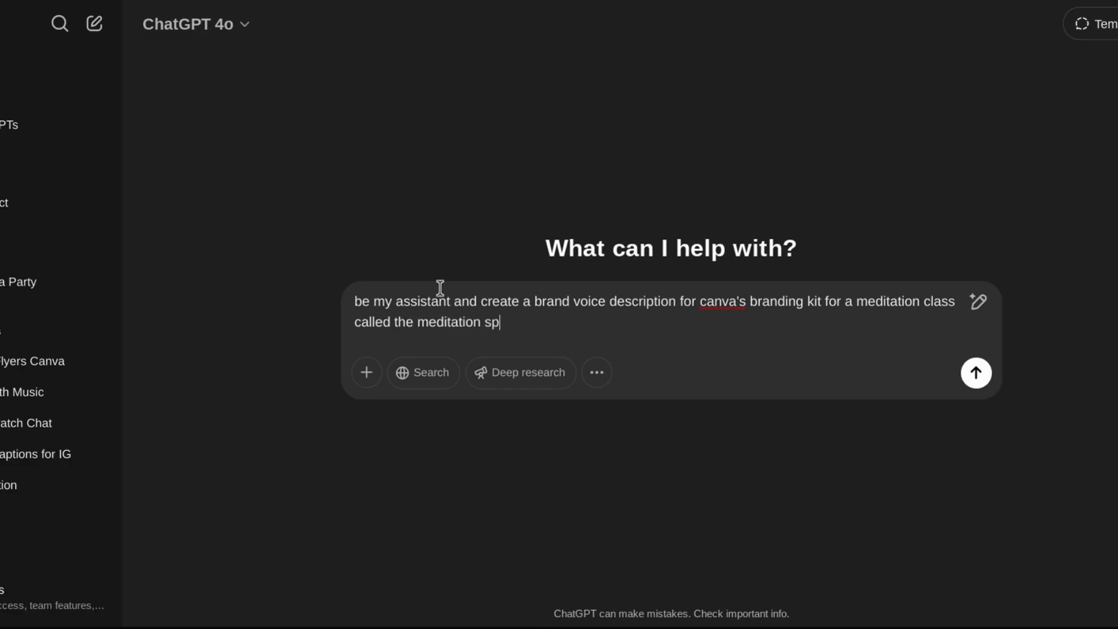
{"action": "type", "text": "ot make it calmi"}
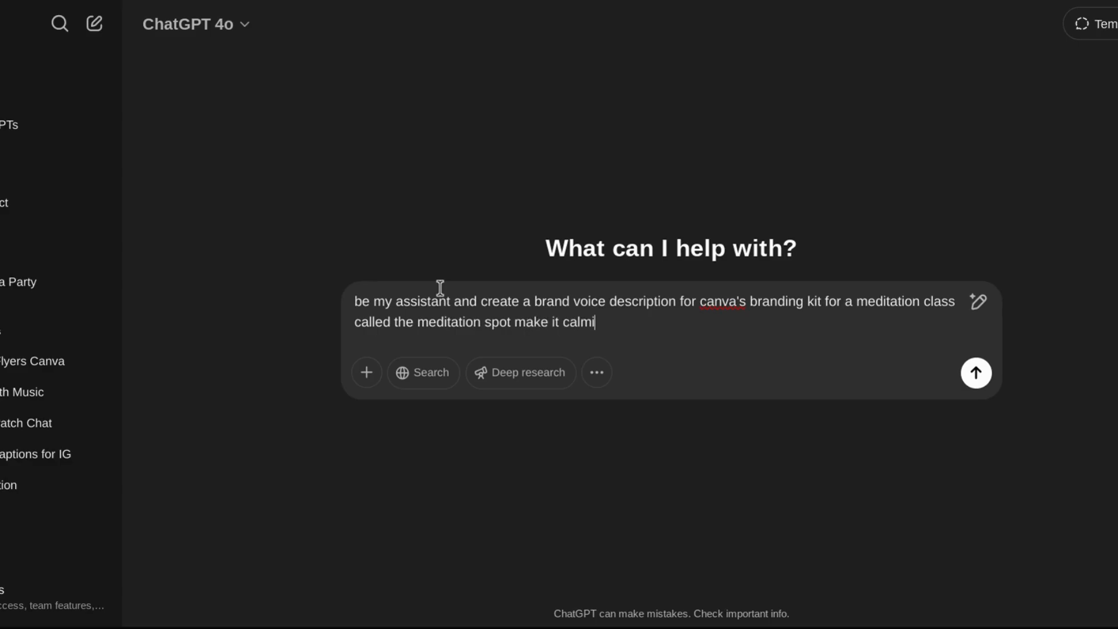
{"action": "type", "text": "ng and give the voi"}
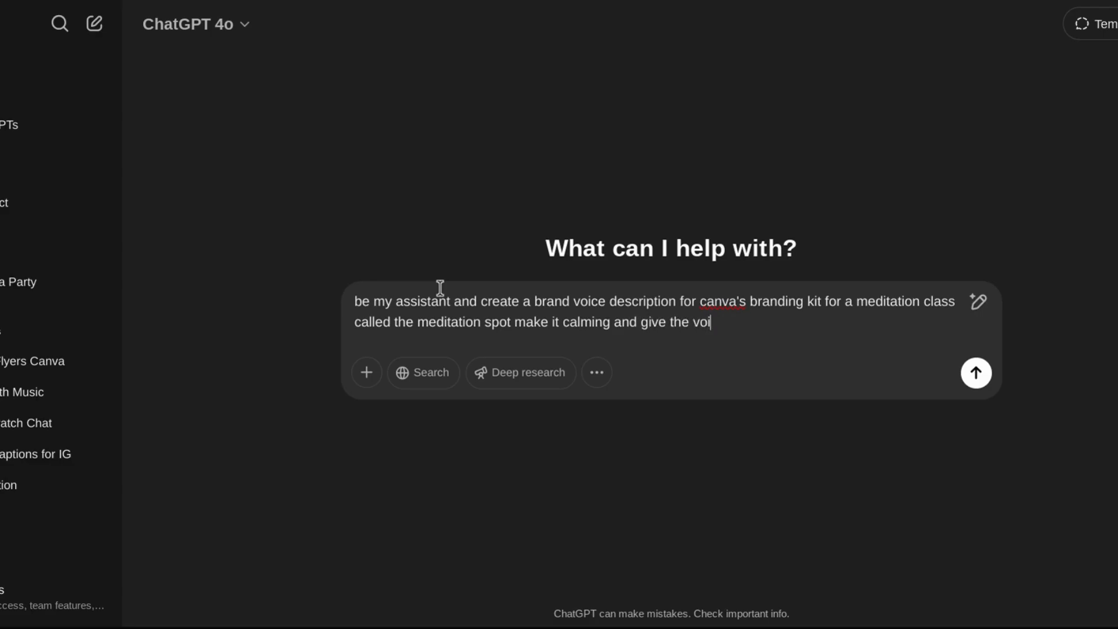
{"action": "type", "text": "ce a soothing personality"}
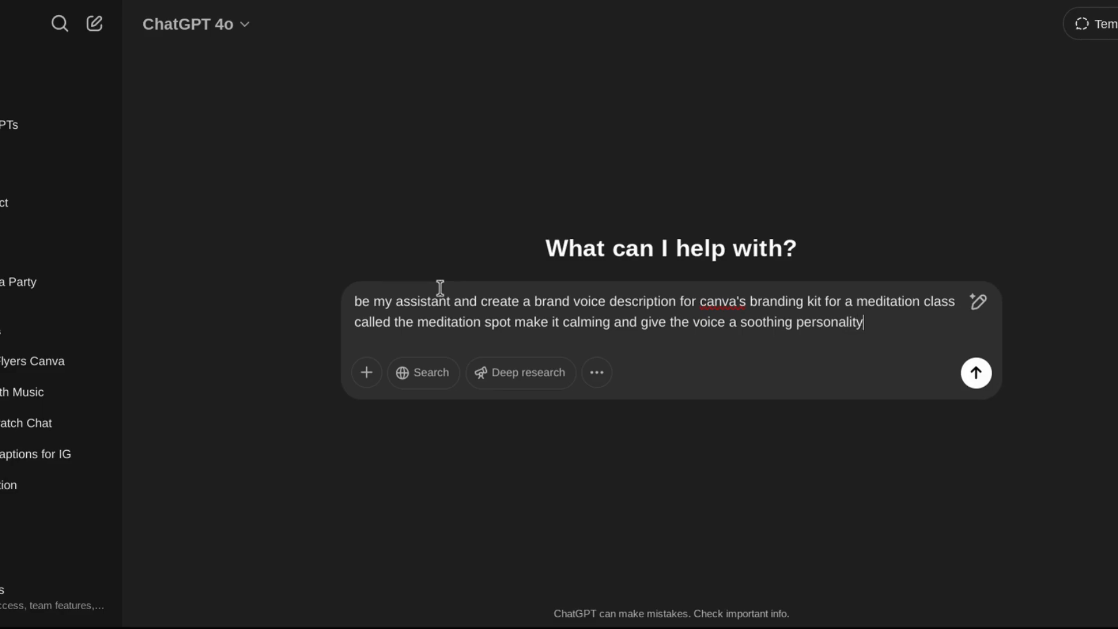
{"action": "key", "text": "Return"}
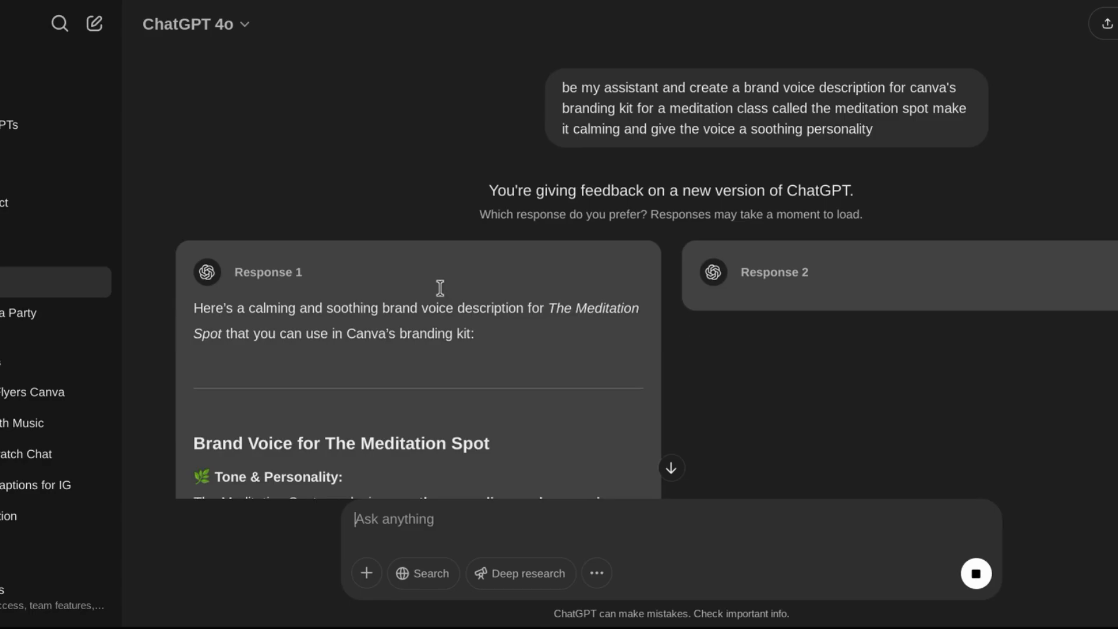
Review the generated brand voice descriptions and copy the Tone & Personality paragraph from Response 1.
{"action": "left_click", "coordinate": [672, 468]}
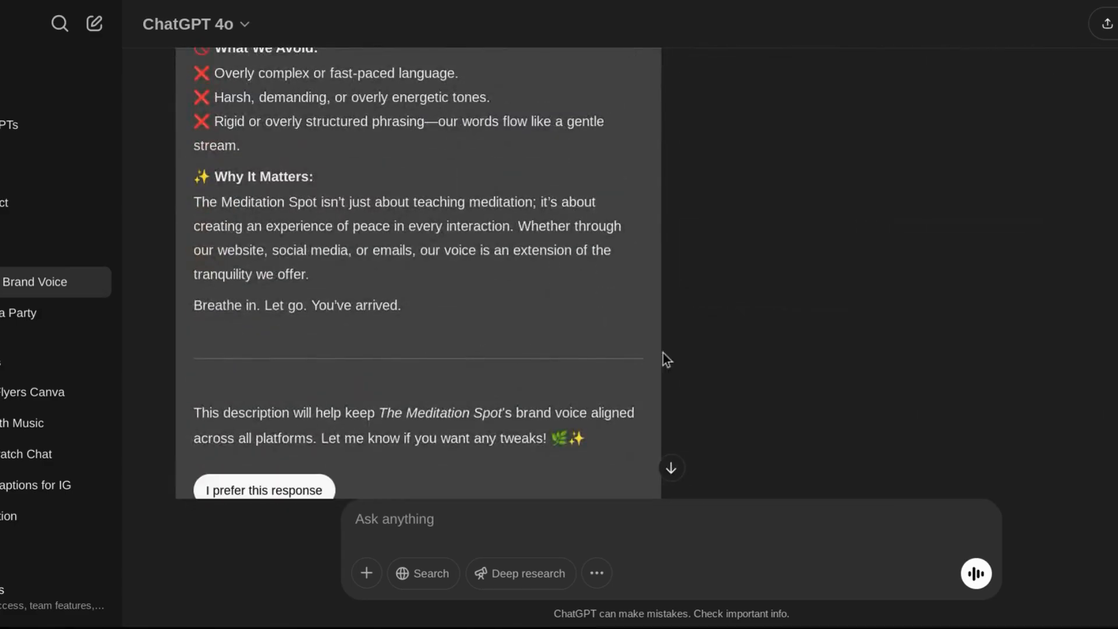
{"action": "scroll", "coordinate": [619, 343], "scroll_direction": "up", "scroll_amount": 10}
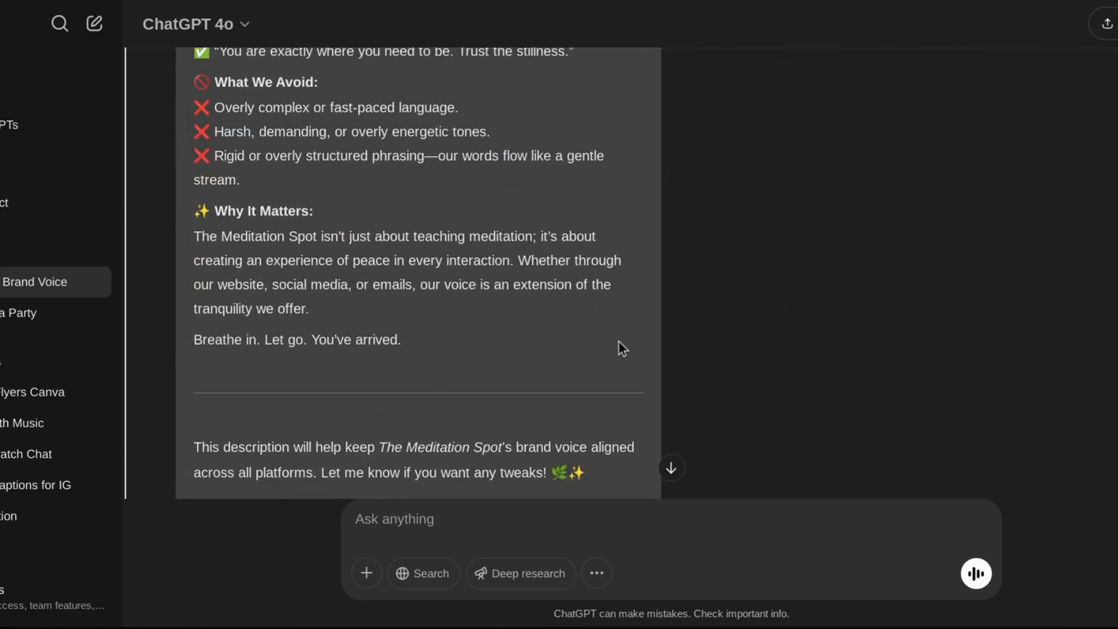
{"action": "scroll", "coordinate": [618, 342], "scroll_direction": "up", "scroll_amount": 3}
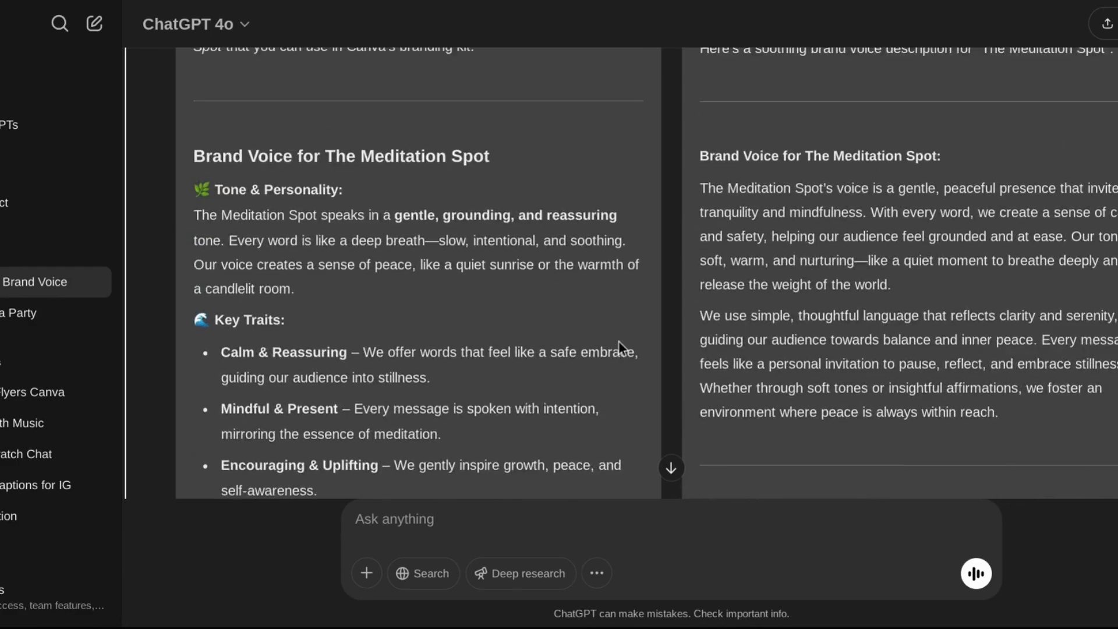
{"action": "scroll", "coordinate": [618, 341], "scroll_direction": "down", "scroll_amount": 2}
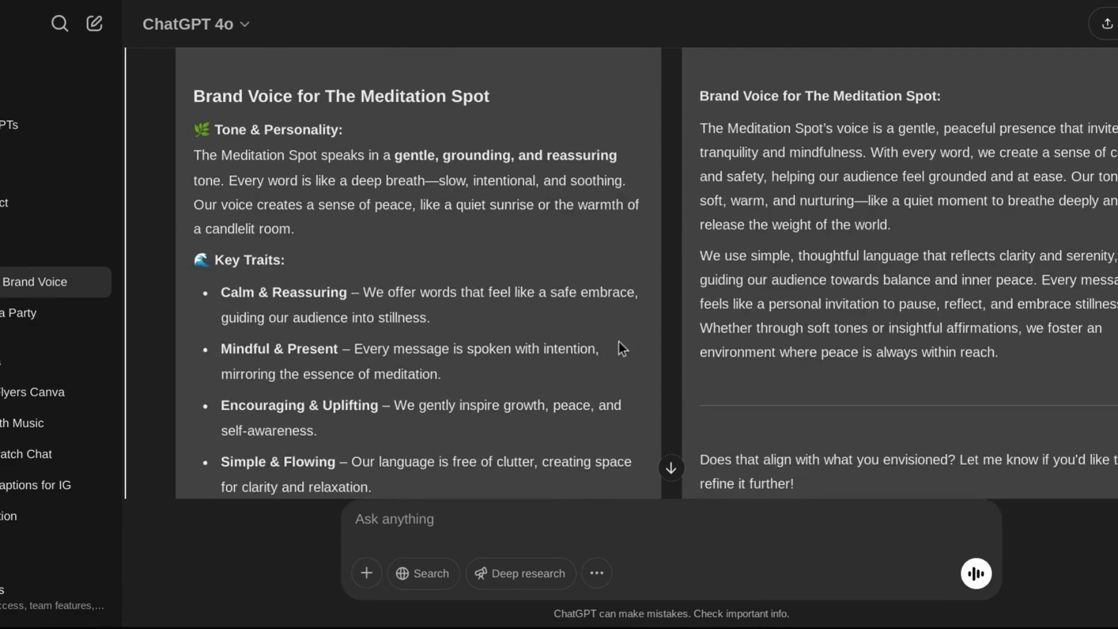
{"action": "scroll", "coordinate": [619, 341], "scroll_direction": "down", "scroll_amount": 1}
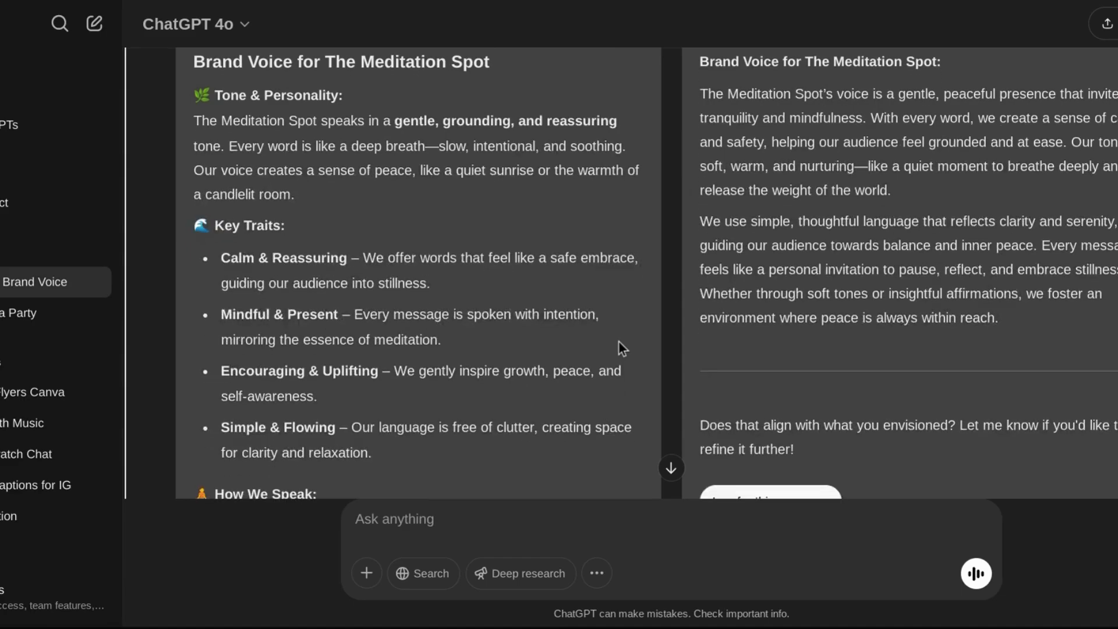
{"action": "left_click_drag", "start_coordinate": [305, 202], "coordinate": [184, 119]}
{"action": "key", "text": "ctrl+c"}
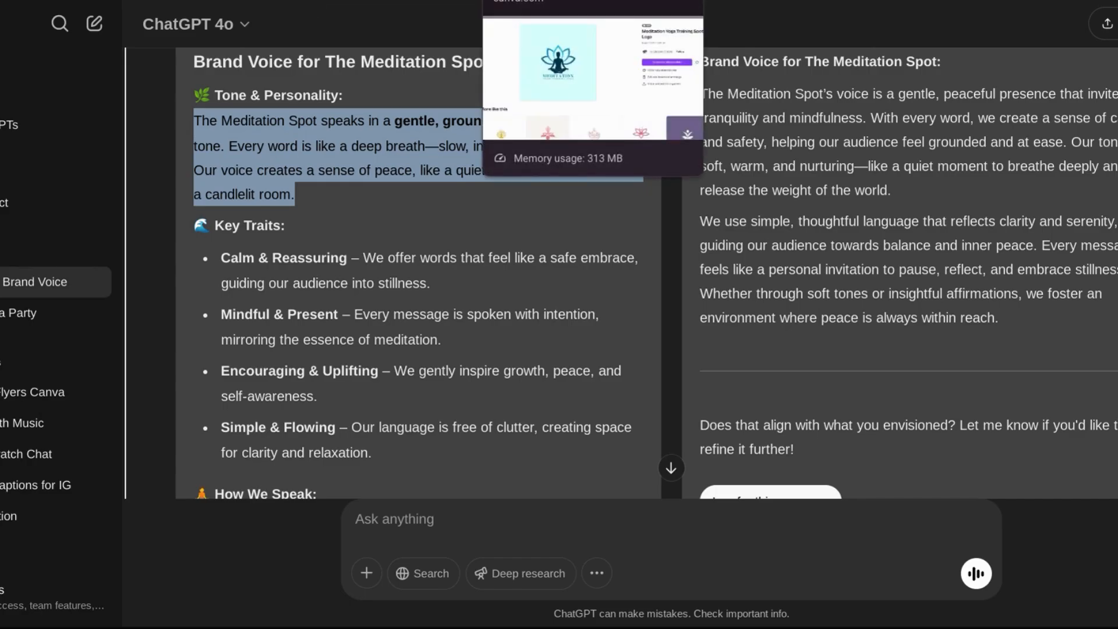
Return to the Canva Brand Kit, paste the copied paragraph as the brand voice guidelines, and save them.
{"action": "left_click", "coordinate": [6, 0]}
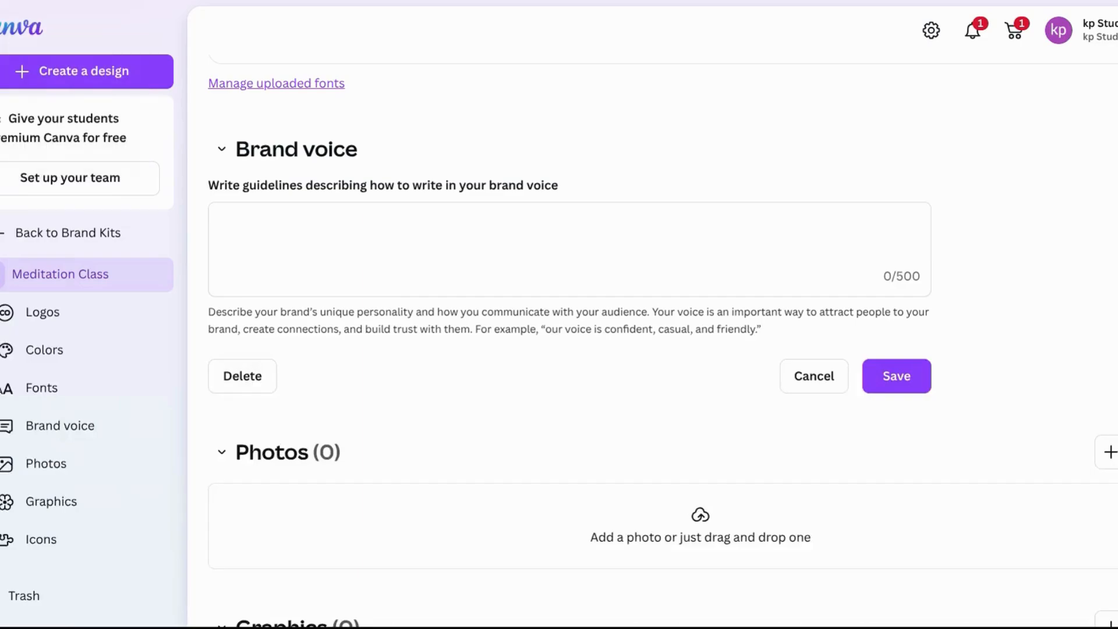
{"action": "left_click", "coordinate": [269, 221]}
{"action": "key", "text": "ctrl+v"}
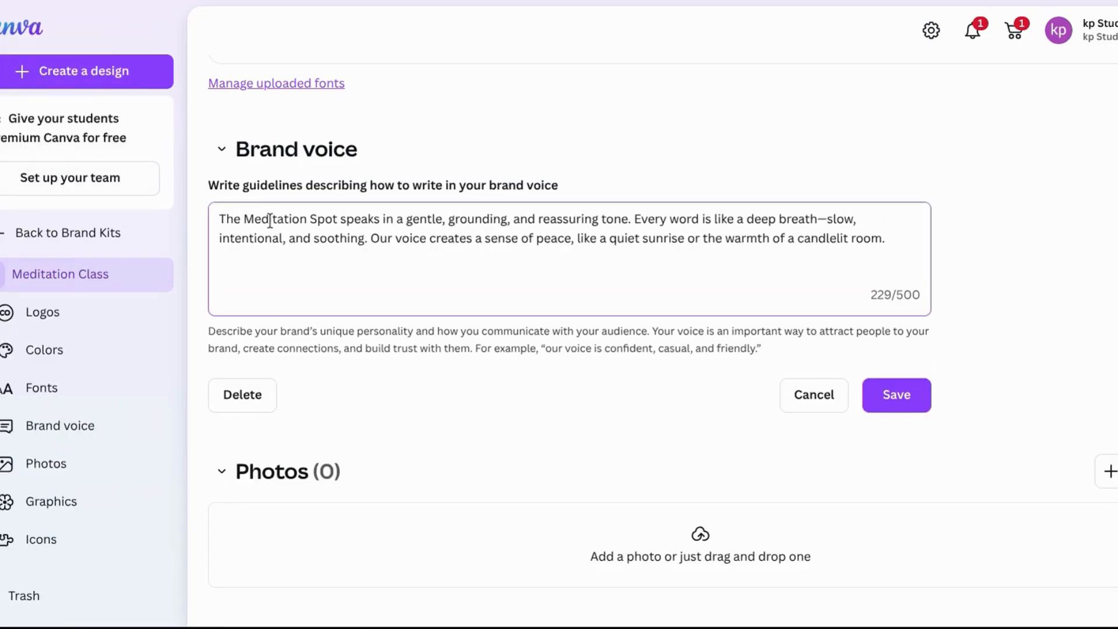
{"action": "left_click", "coordinate": [899, 387]}
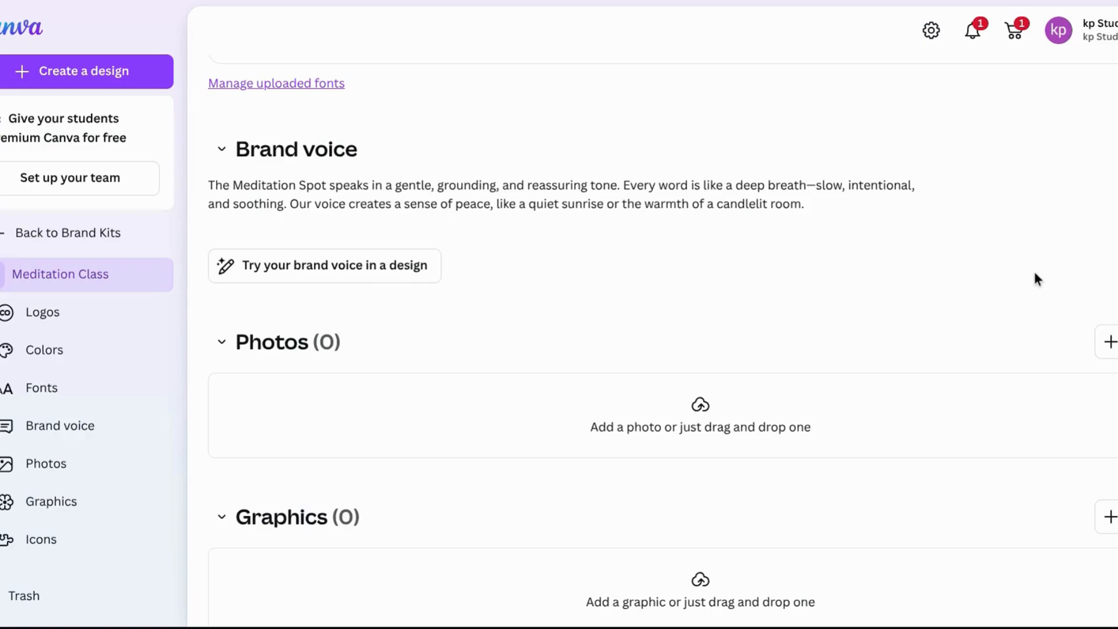
Look over the kit's Photos, Graphics and Icons sections and switch to the Pinterest search results for "color palette meditation".
{"action": "scroll", "coordinate": [1034, 273], "scroll_direction": "down", "scroll_amount": 1}
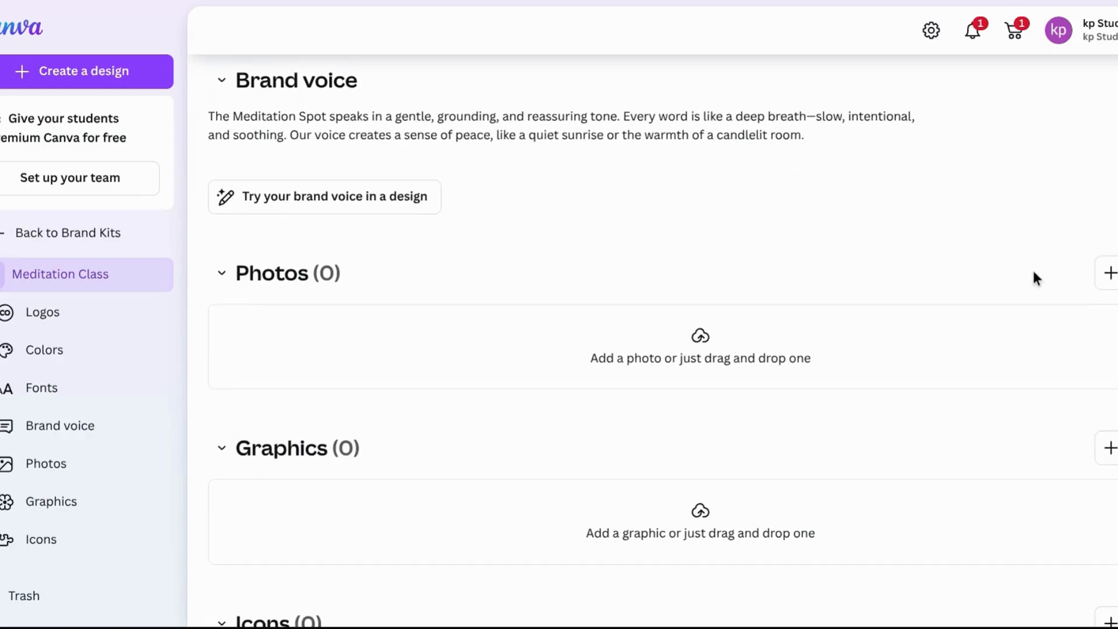
{"action": "scroll", "coordinate": [1033, 273], "scroll_direction": "down", "scroll_amount": 2}
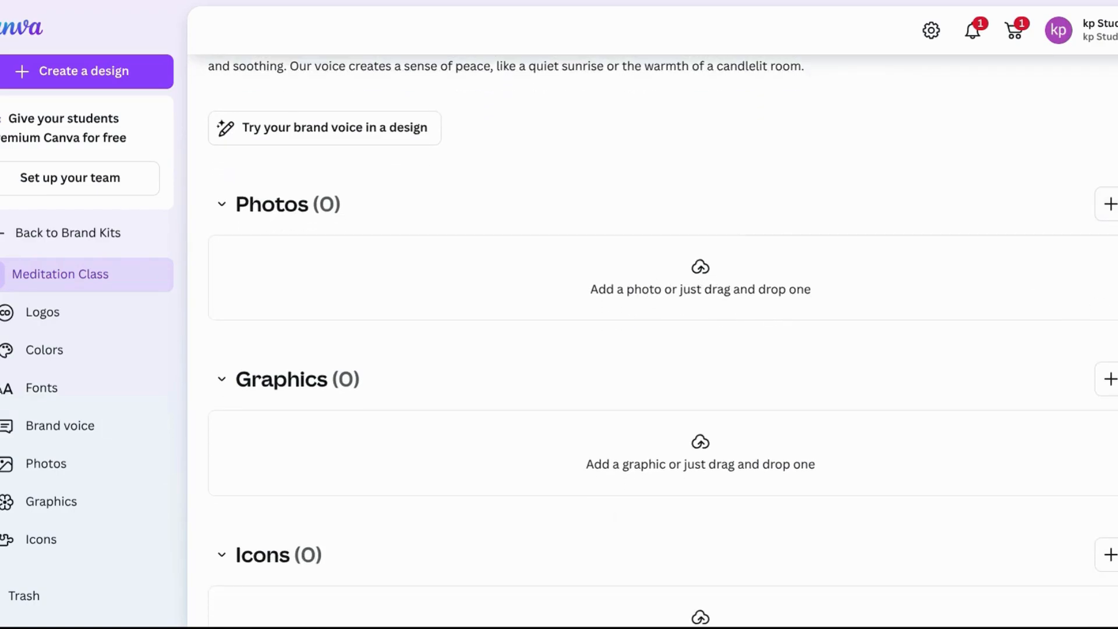
{"action": "left_click", "coordinate": [175, 0]}
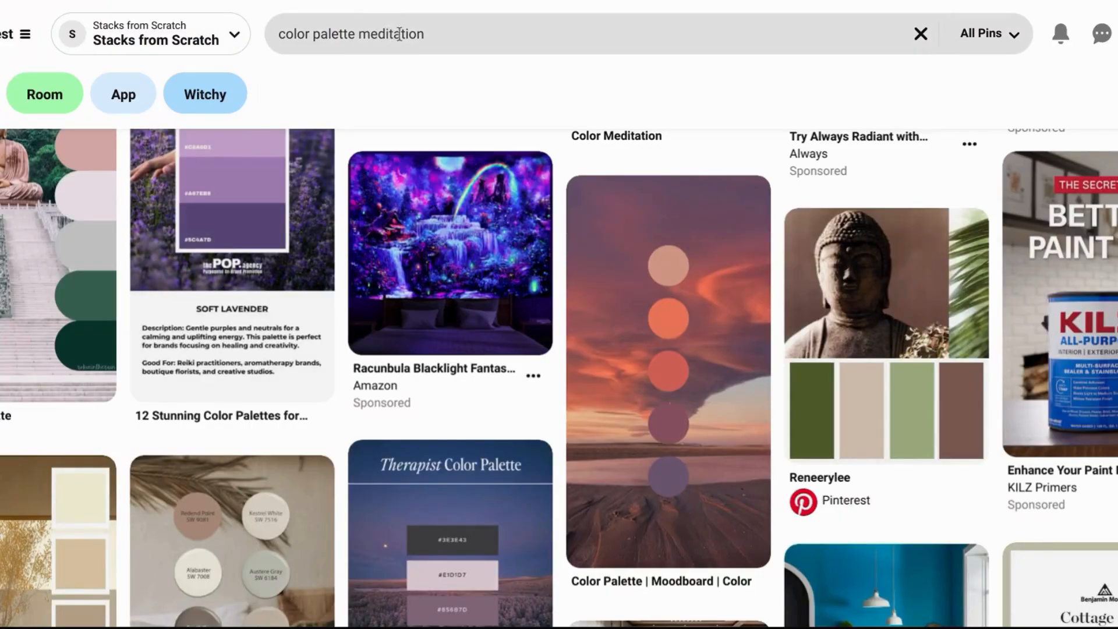
{"action": "left_click", "coordinate": [442, 28]}
{"action": "key", "text": "BackSpace"}
{"action": "key", "text": "BackSpace"}
{"action": "key", "text": "BackSpace"}
{"action": "key", "text": "BackSpace"}
{"action": "key", "text": "BackSpace"}
{"action": "key", "text": "BackSpace"}
{"action": "key", "text": "BackSpace"}
{"action": "key", "text": "BackSpace"}
{"action": "key", "text": "BackSpace"}
{"action": "key", "text": "BackSpace"}
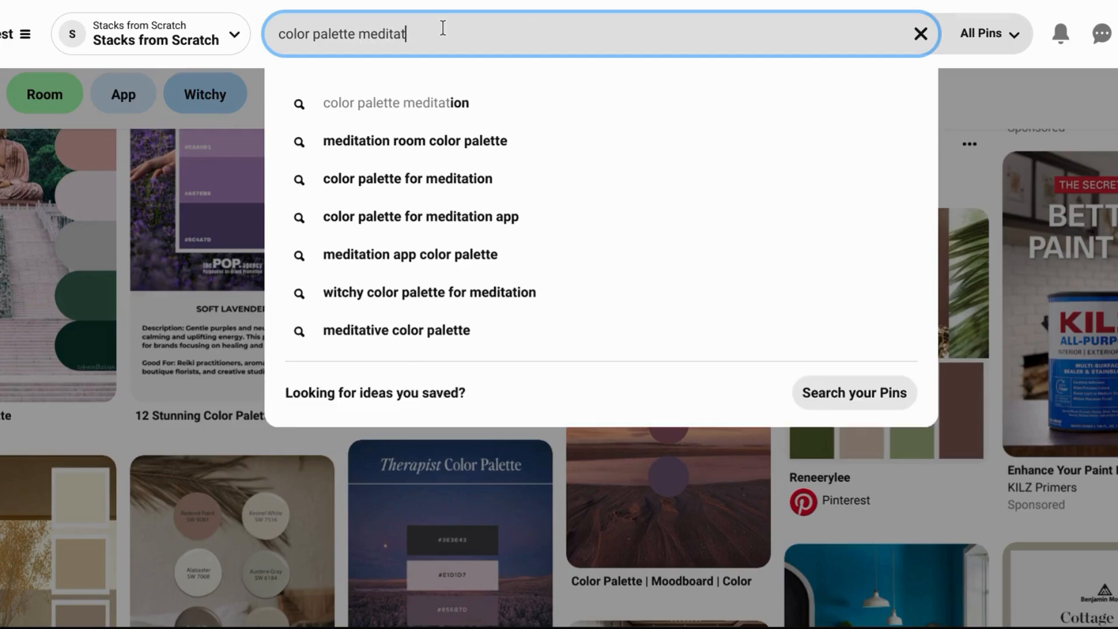
{"action": "key", "text": "BackSpace"}
{"action": "key", "text": "BackSpace"}
{"action": "key", "text": "BackSpace"}
{"action": "key", "text": "BackSpace"}
{"action": "key", "text": "BackSpace"}
{"action": "key", "text": "BackSpace"}
{"action": "key", "text": "BackSpace"}
{"action": "key", "text": "BackSpace"}
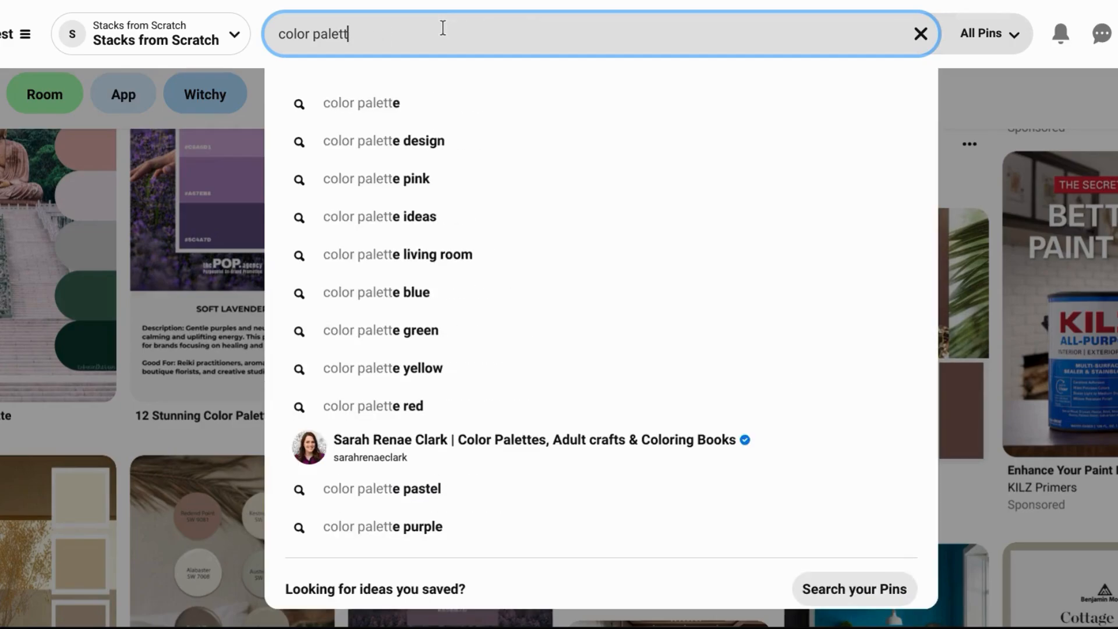
{"action": "type", "text": "fu"}
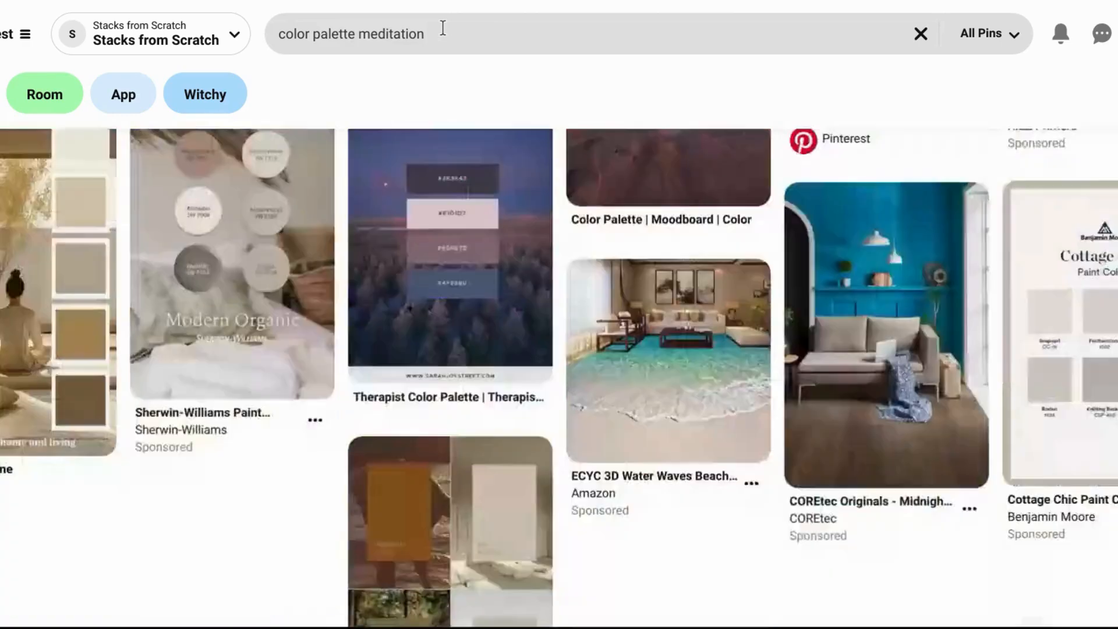
{"action": "scroll", "coordinate": [442, 28], "scroll_direction": "down", "scroll_amount": 3}
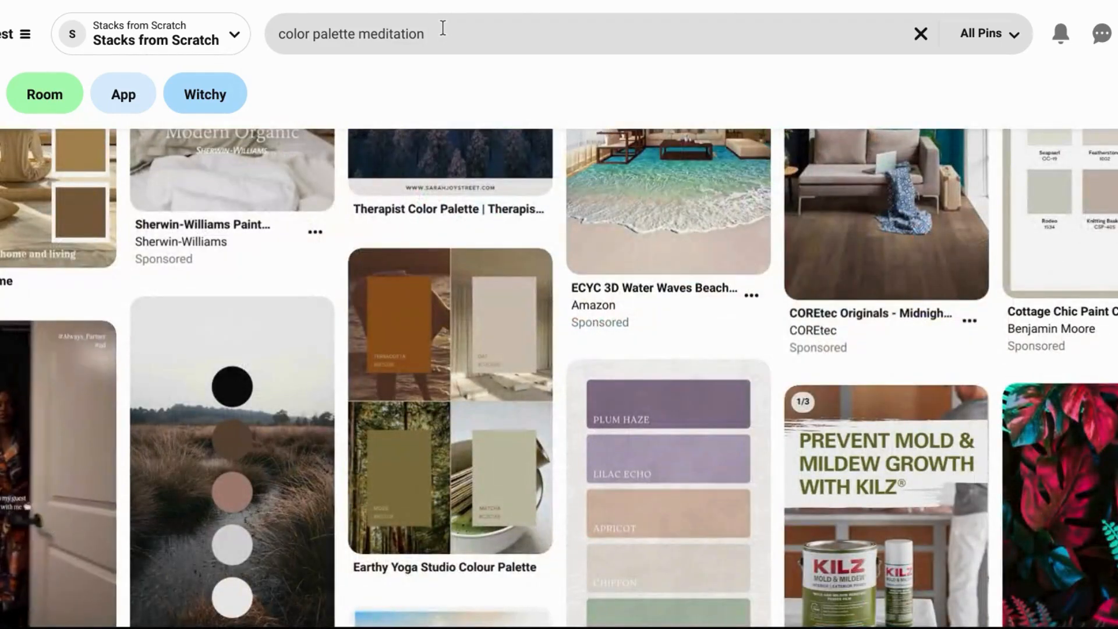
Change the Pinterest search to "color meditation photos" and look through the resulting pins.
{"action": "left_click", "coordinate": [355, 35]}
{"action": "key", "text": "BackSpace"}
{"action": "key", "text": "BackSpace"}
{"action": "key", "text": "BackSpace"}
{"action": "key", "text": "BackSpace"}
{"action": "key", "text": "BackSpace"}
{"action": "key", "text": "BackSpace"}
{"action": "key", "text": "BackSpace"}
{"action": "key", "text": "BackSpace"}
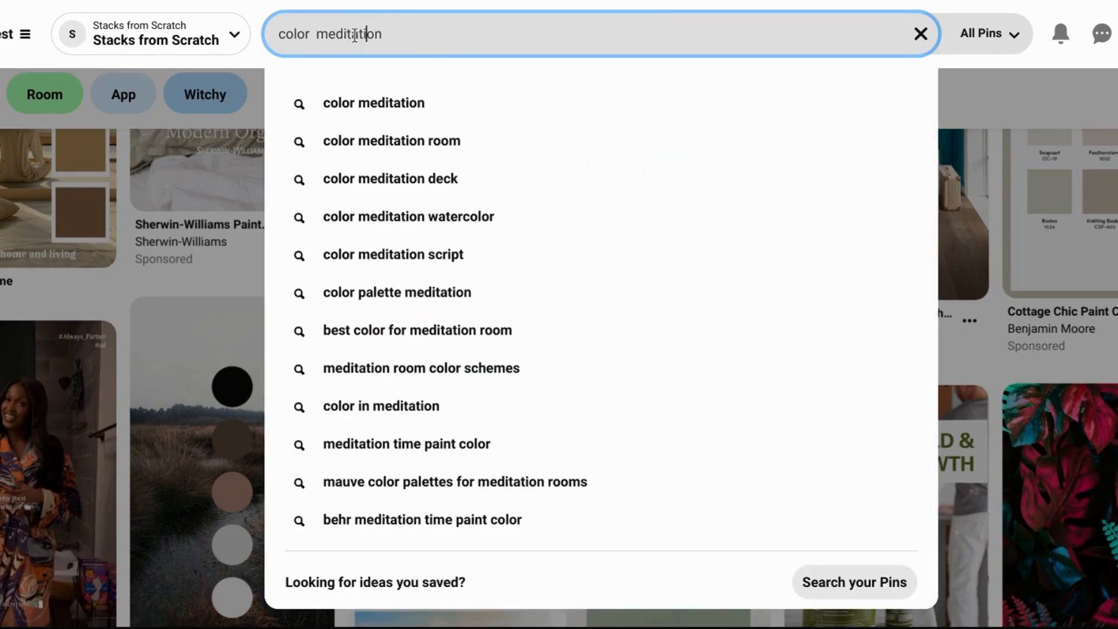
{"action": "type", "text": "pho"}
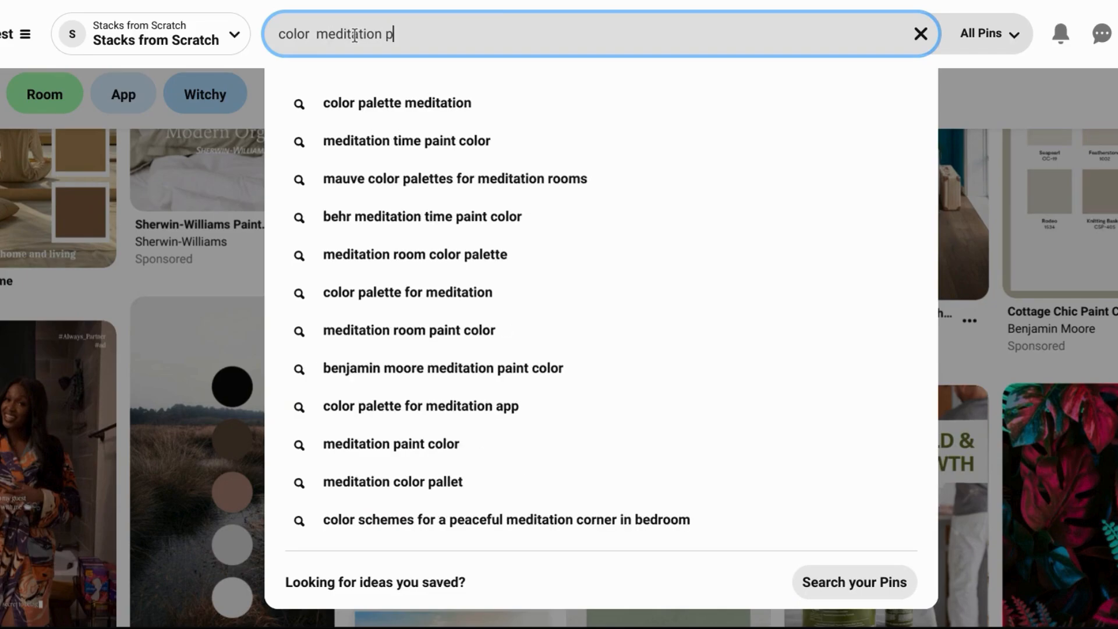
{"action": "key", "text": "Return"}
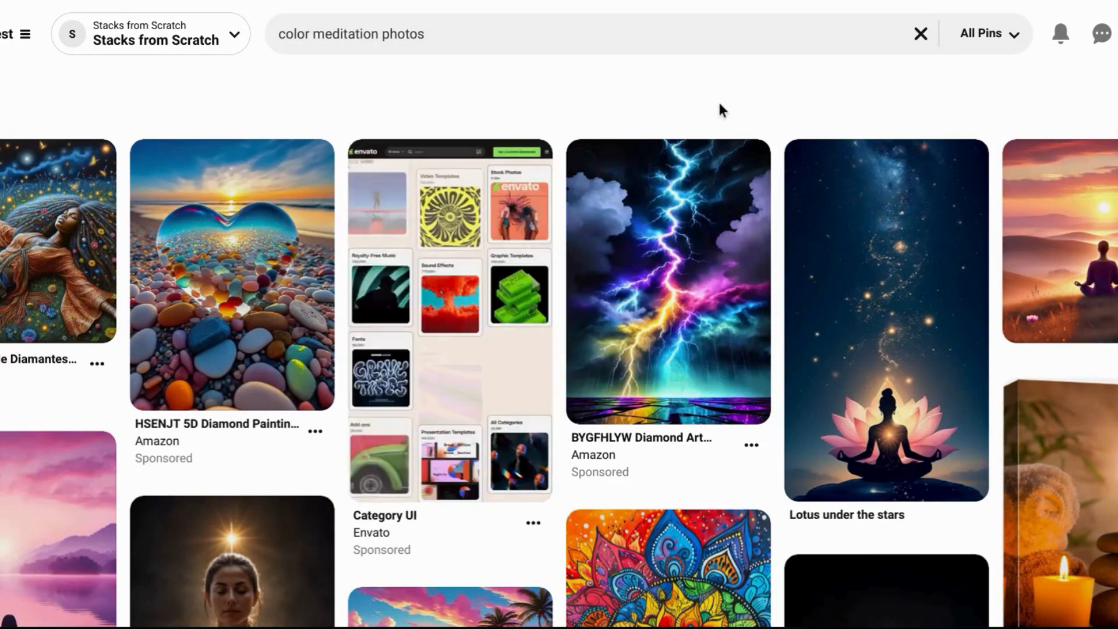
{"action": "scroll", "coordinate": [718, 100], "scroll_direction": "down", "scroll_amount": 1}
{"action": "scroll", "coordinate": [718, 104], "scroll_direction": "down", "scroll_amount": 8}
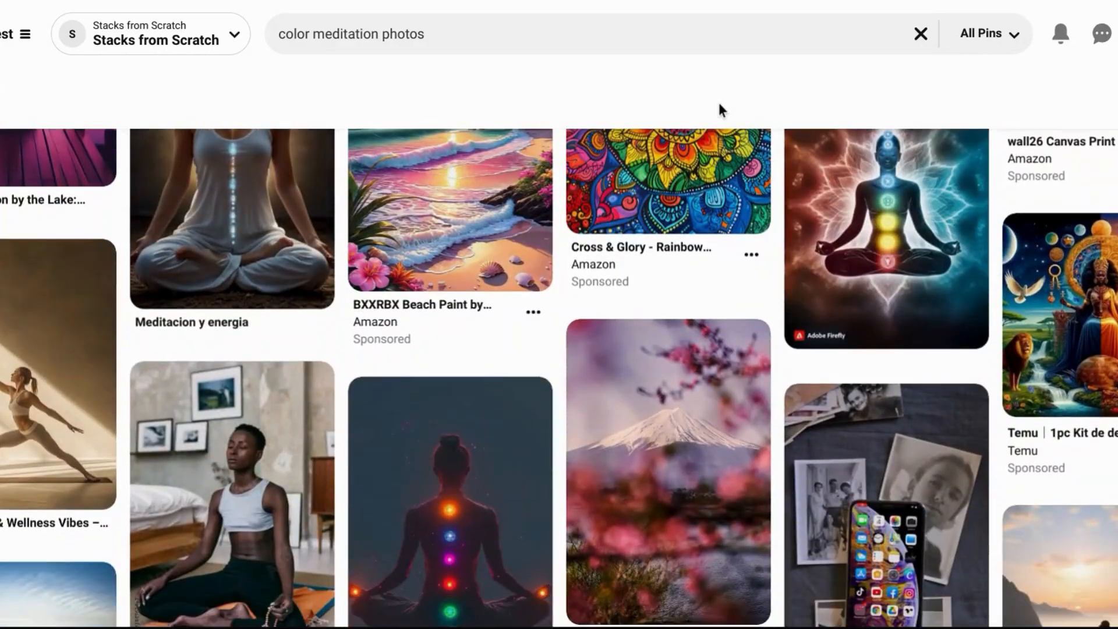
Refine the Pinterest search to "color meditation photos teal blue and white".
{"action": "mouse_move", "coordinate": [874, 236]}
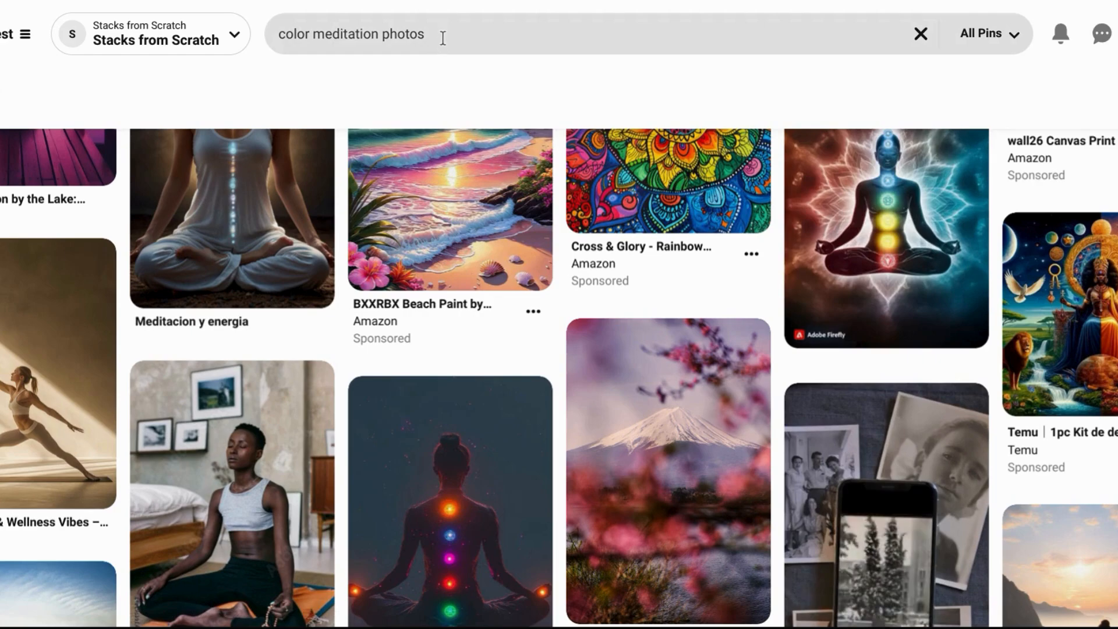
{"action": "left_click", "coordinate": [443, 37]}
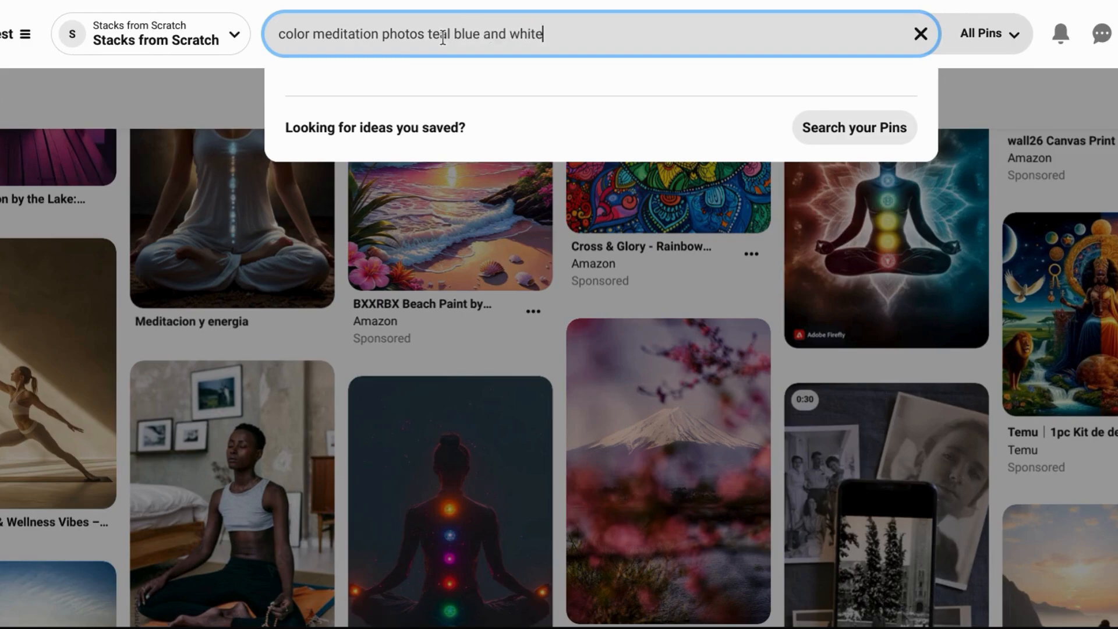
{"action": "key", "text": "Return"}
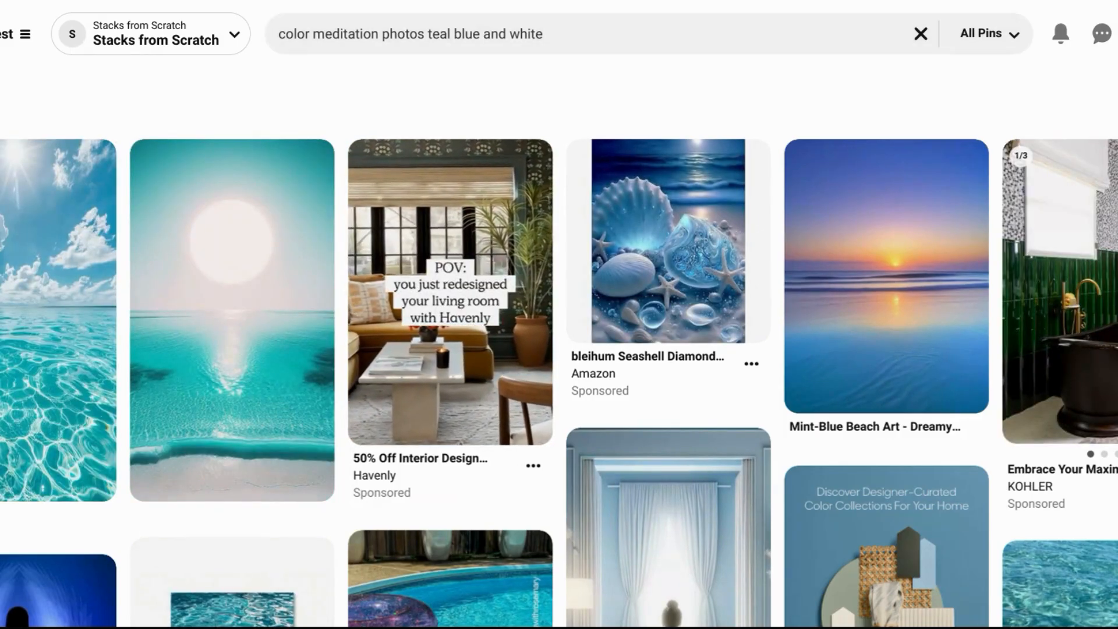
Download the image of the teal ocean beach beneath a large pale sun.
{"action": "mouse_move", "coordinate": [274, 208]}
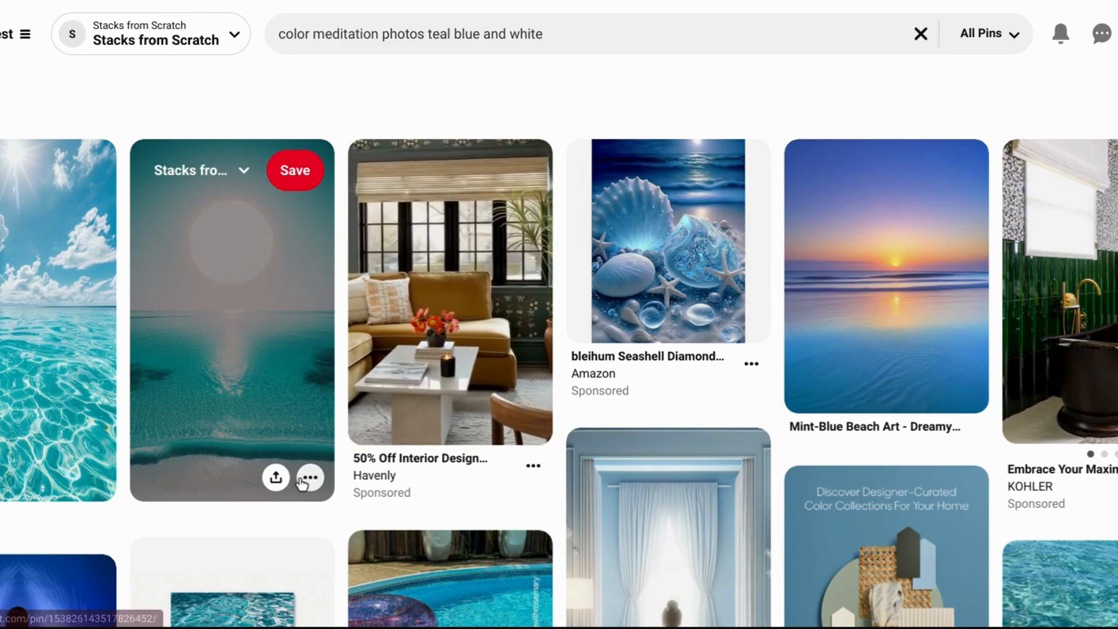
{"action": "left_click", "coordinate": [277, 480]}
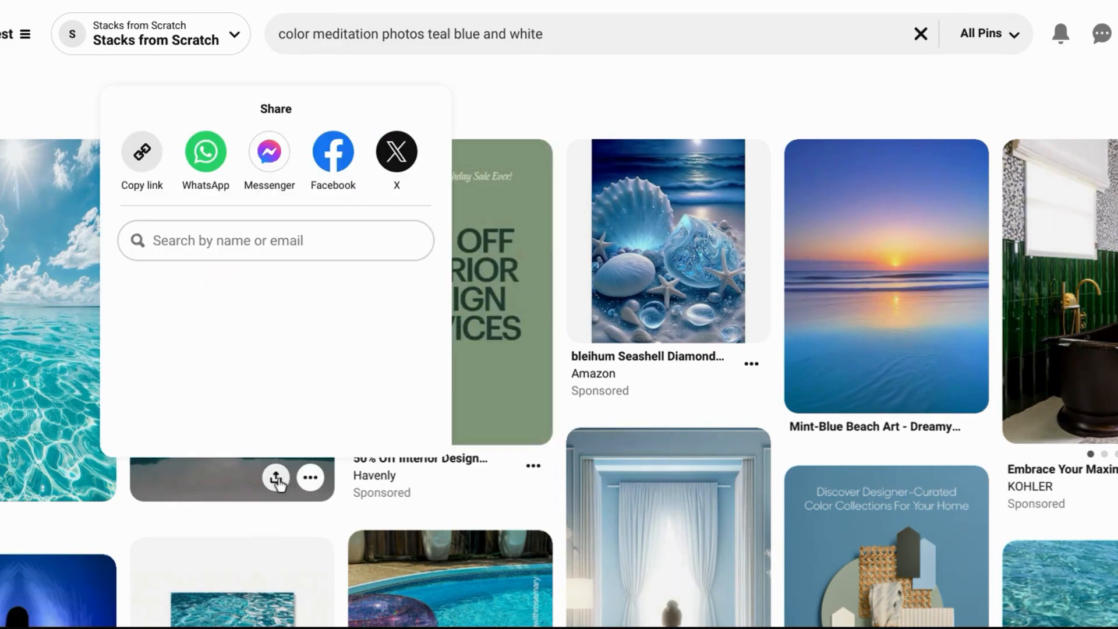
{"action": "left_click", "coordinate": [310, 479]}
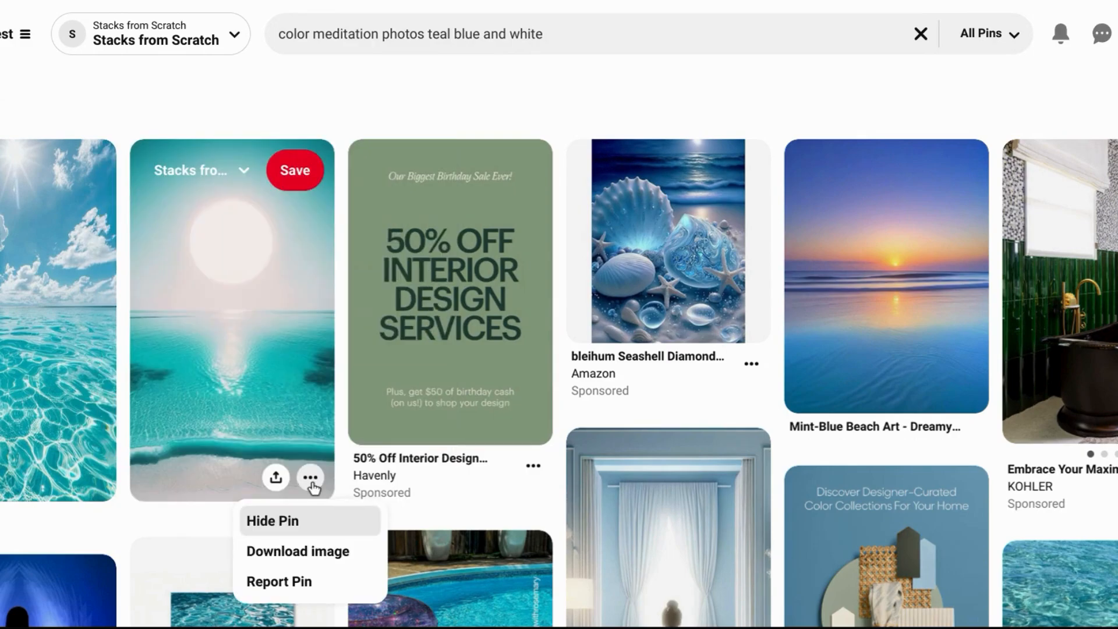
{"action": "left_click", "coordinate": [315, 560]}
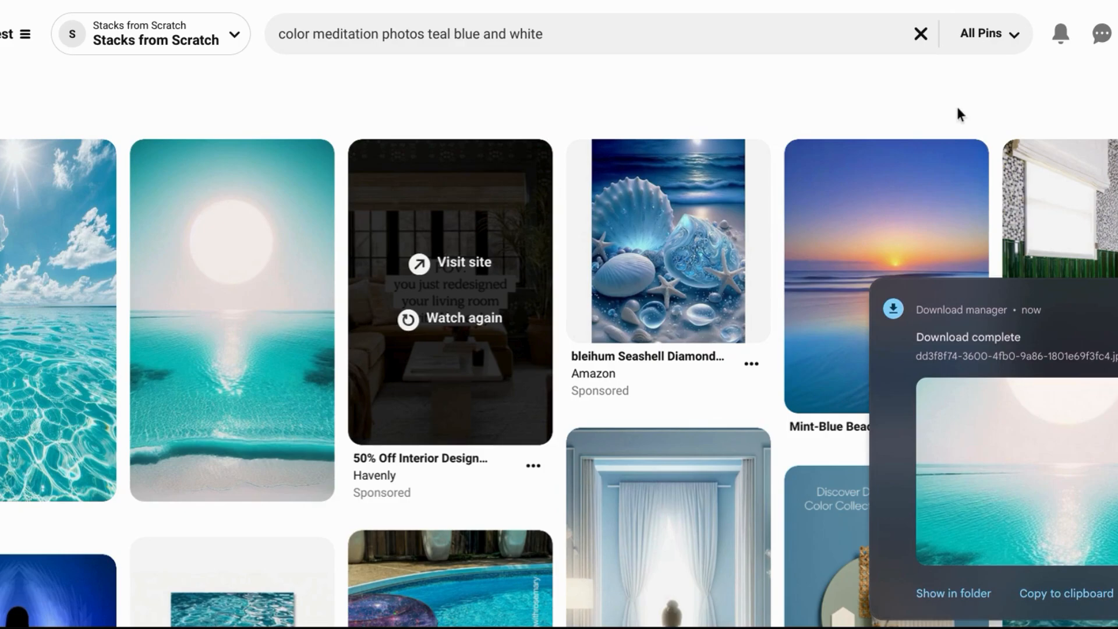
Find the swirling blue "Wallpaper Colors" pin further down the results and download its image.
{"action": "scroll", "coordinate": [957, 108], "scroll_direction": "down", "scroll_amount": 5}
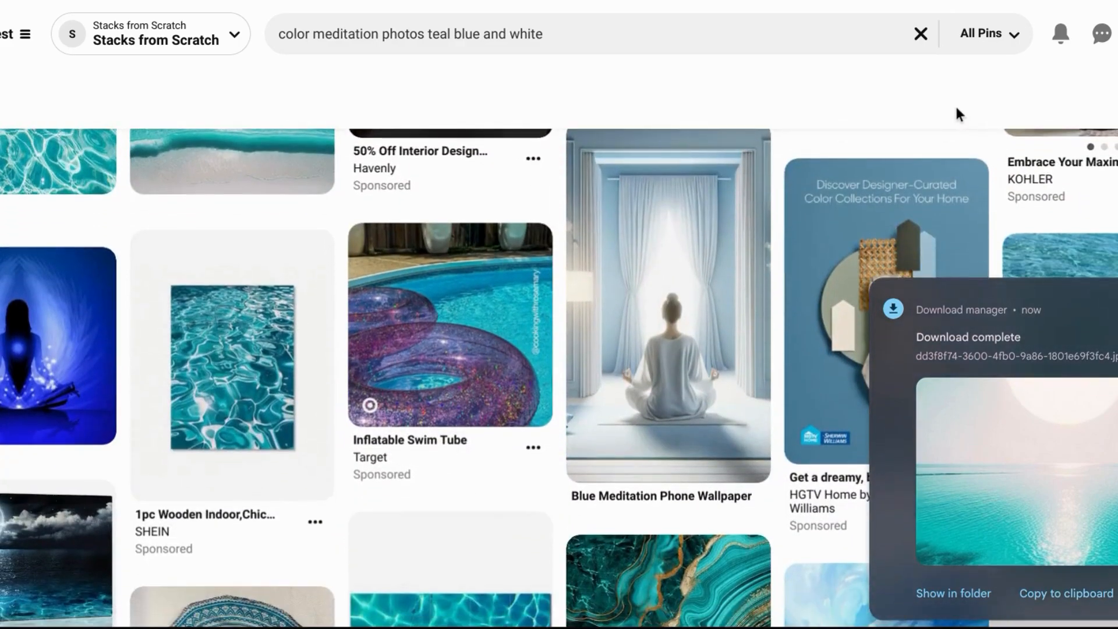
{"action": "scroll", "coordinate": [956, 108], "scroll_direction": "down", "scroll_amount": 2}
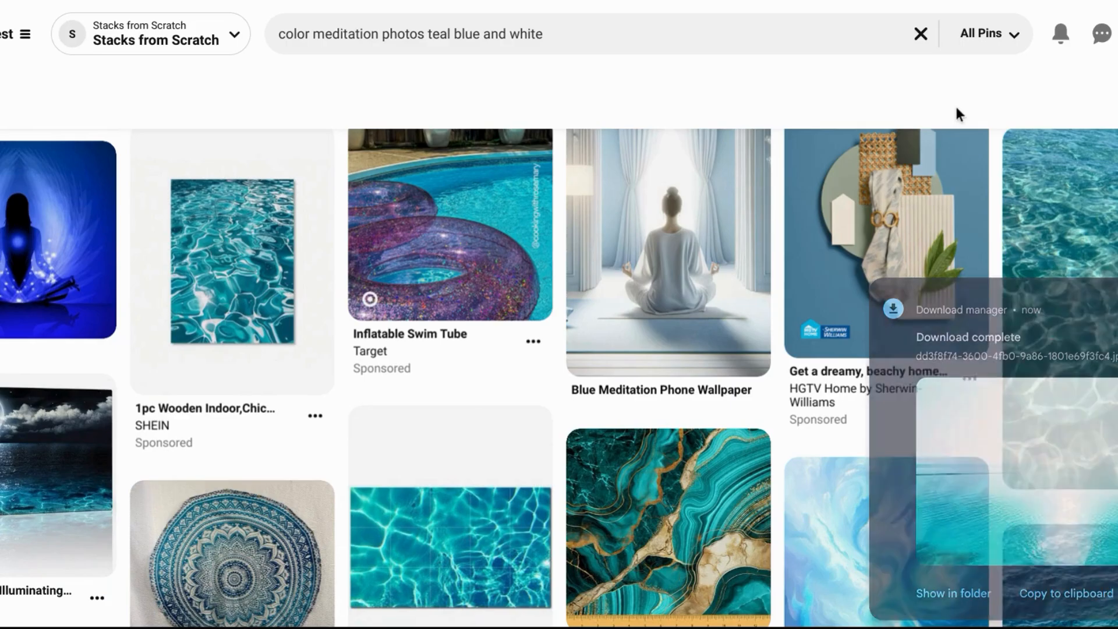
{"action": "scroll", "coordinate": [957, 114], "scroll_direction": "down", "scroll_amount": 5}
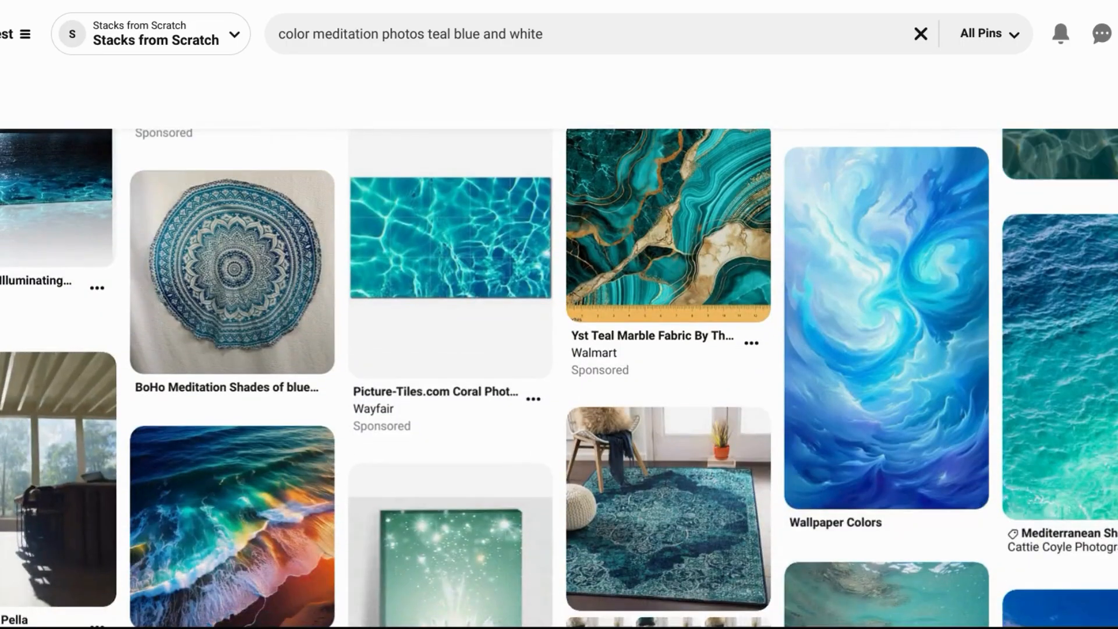
{"action": "mouse_move", "coordinate": [891, 208]}
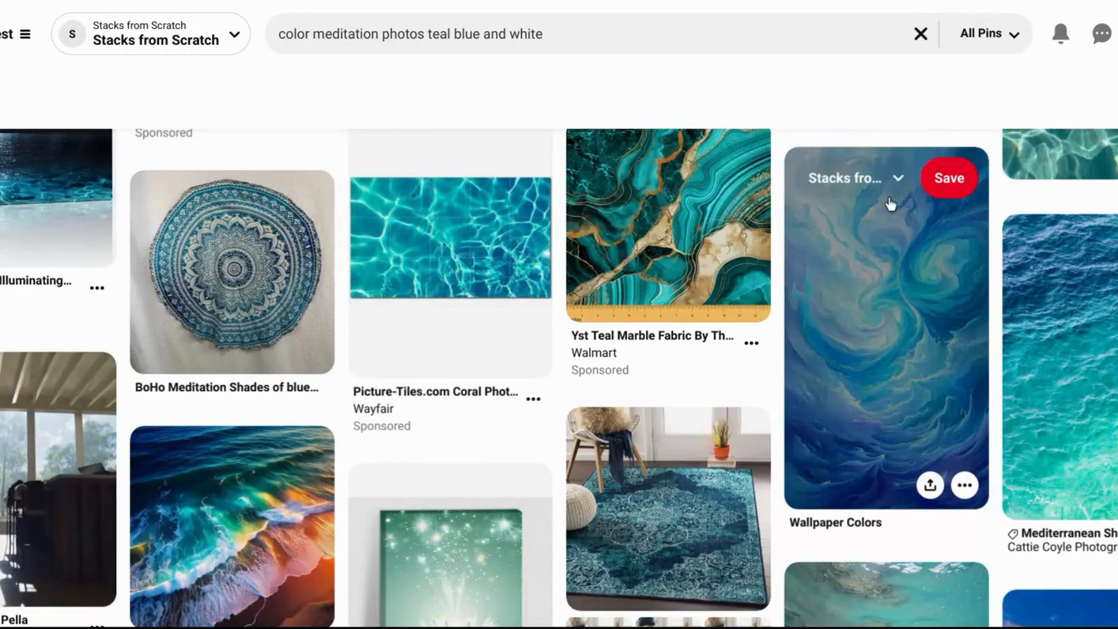
{"action": "left_click", "coordinate": [963, 486]}
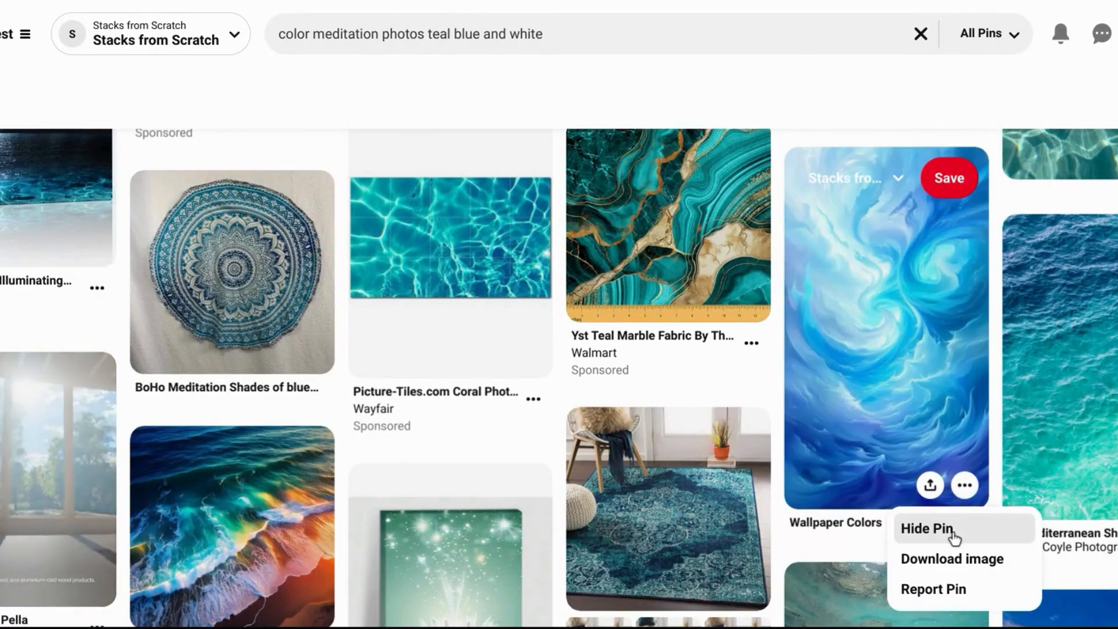
{"action": "left_click", "coordinate": [947, 560]}
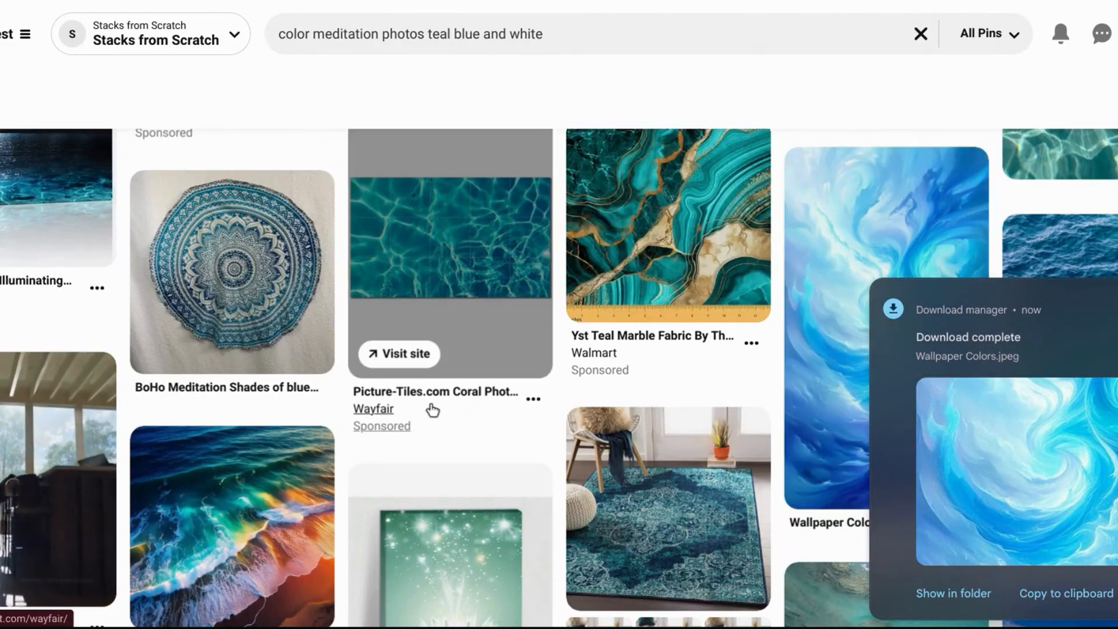
Browse further through the results to the blue and white mandala pattern pin and download its image.
{"action": "scroll", "coordinate": [432, 411], "scroll_direction": "down", "scroll_amount": 5}
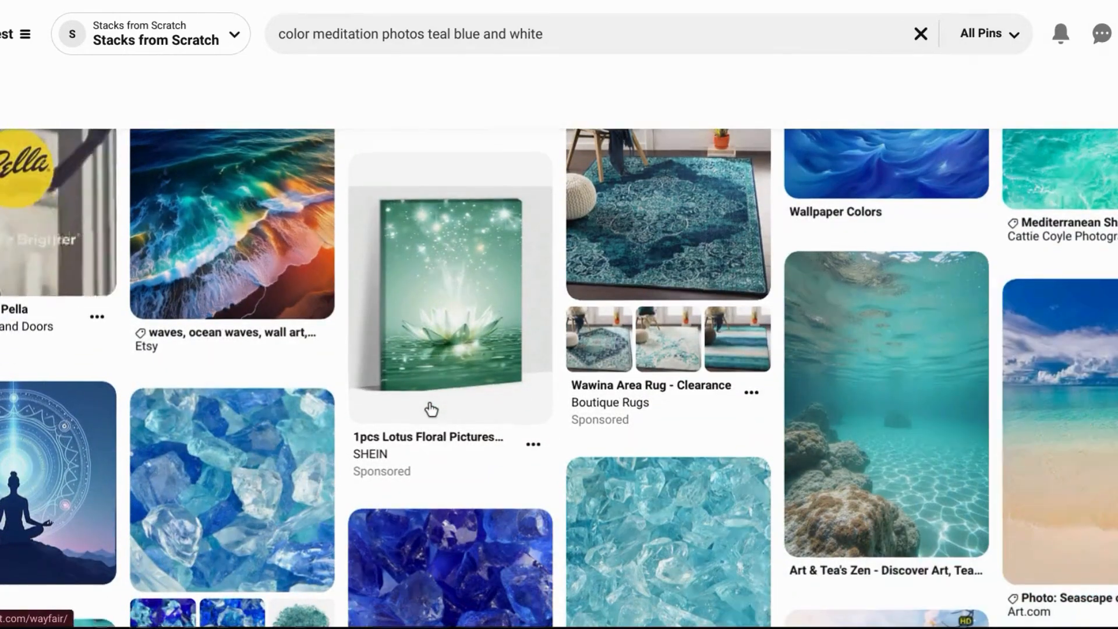
{"action": "scroll", "coordinate": [431, 410], "scroll_direction": "down", "scroll_amount": 1}
{"action": "scroll", "coordinate": [430, 410], "scroll_direction": "down", "scroll_amount": 2}
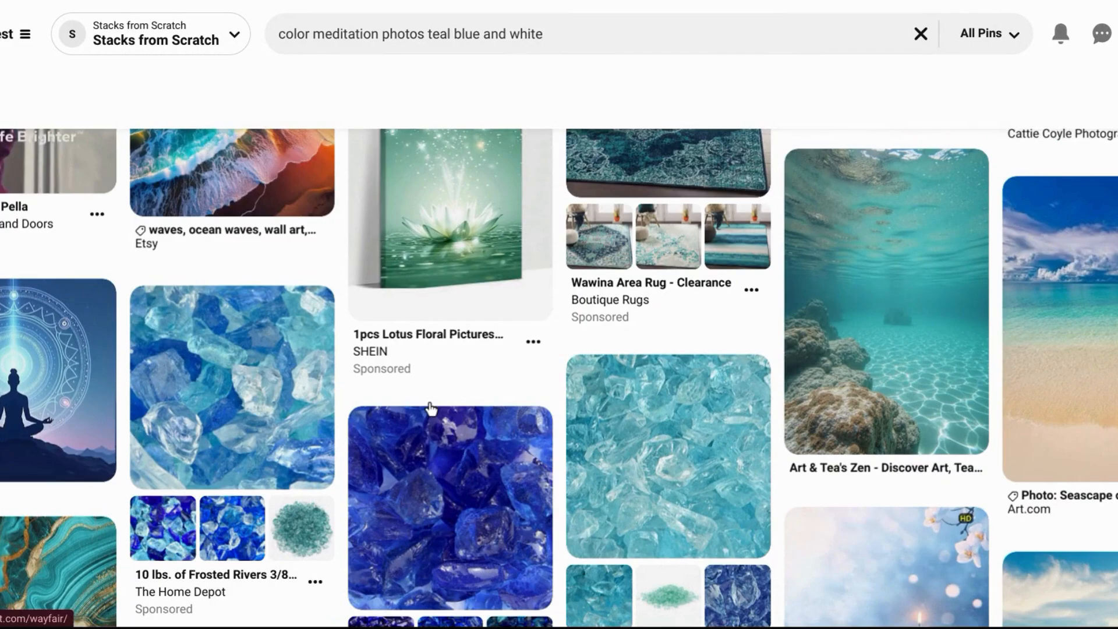
{"action": "scroll", "coordinate": [431, 410], "scroll_direction": "down", "scroll_amount": 1}
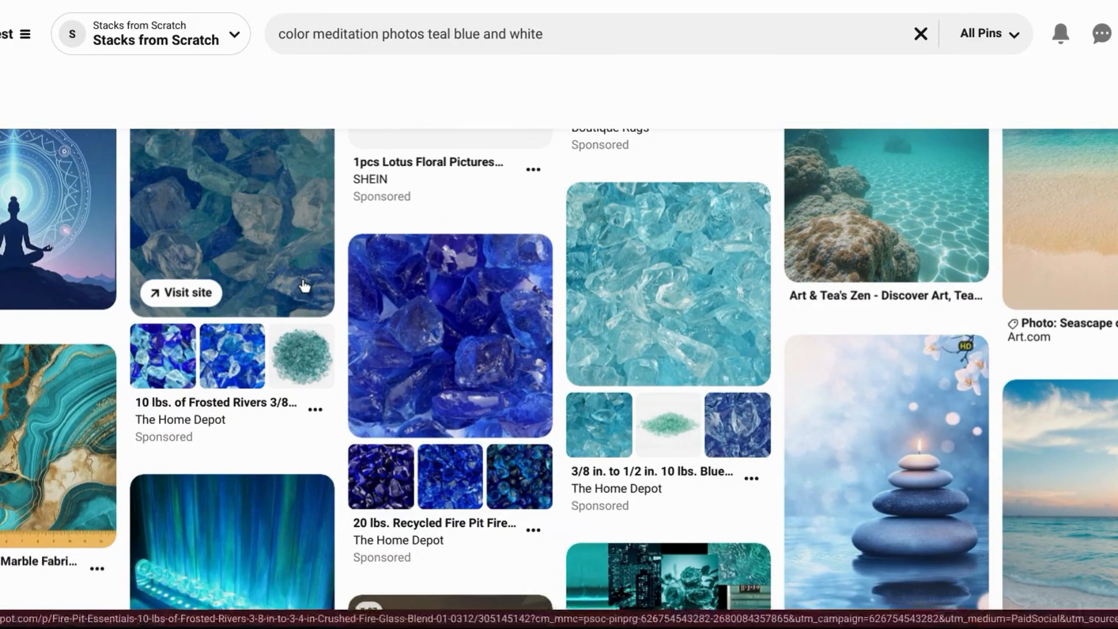
{"action": "scroll", "coordinate": [304, 286], "scroll_direction": "up", "scroll_amount": 2}
{"action": "scroll", "coordinate": [304, 286], "scroll_direction": "up", "scroll_amount": 1}
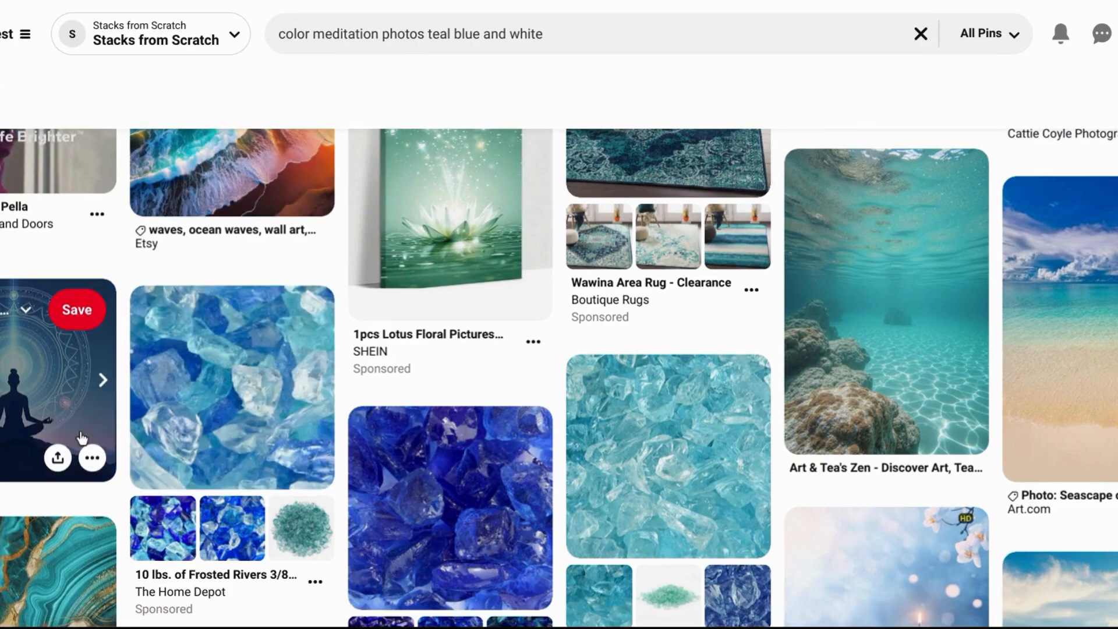
{"action": "scroll", "coordinate": [362, 381], "scroll_direction": "down", "scroll_amount": 5}
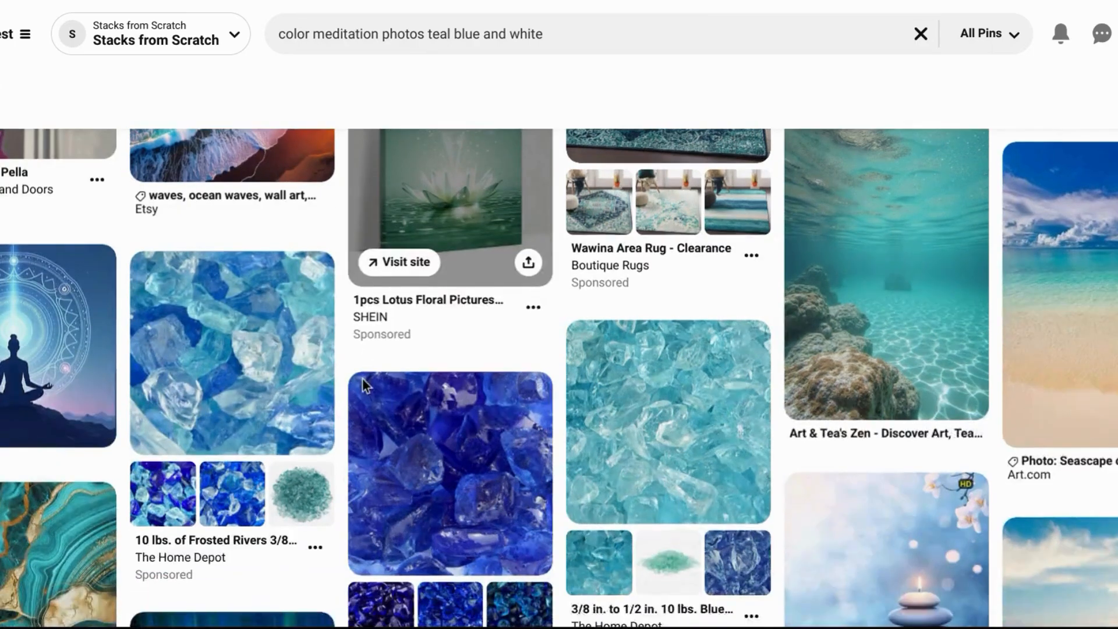
{"action": "scroll", "coordinate": [362, 379], "scroll_direction": "down", "scroll_amount": 5}
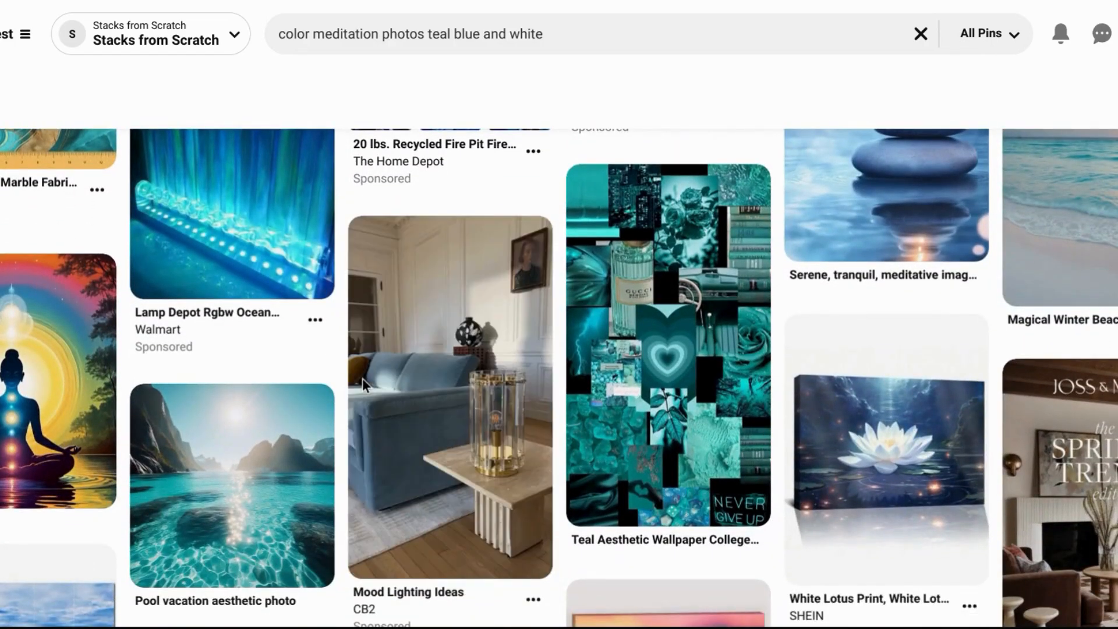
{"action": "scroll", "coordinate": [362, 378], "scroll_direction": "down", "scroll_amount": 3}
{"action": "scroll", "coordinate": [363, 379], "scroll_direction": "down", "scroll_amount": 5}
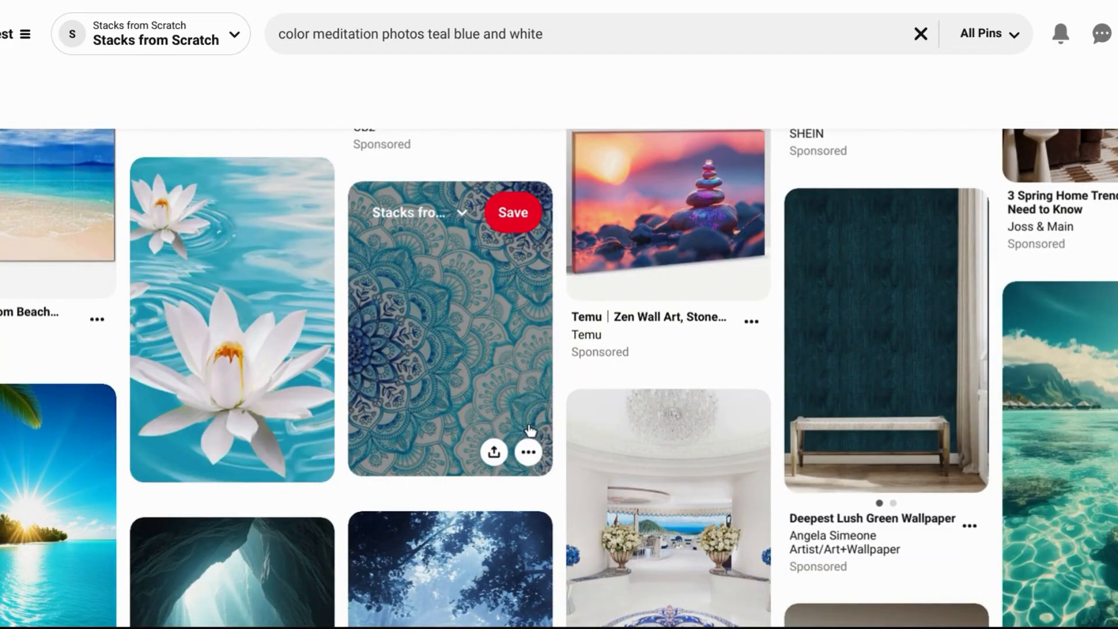
{"action": "left_click", "coordinate": [529, 460]}
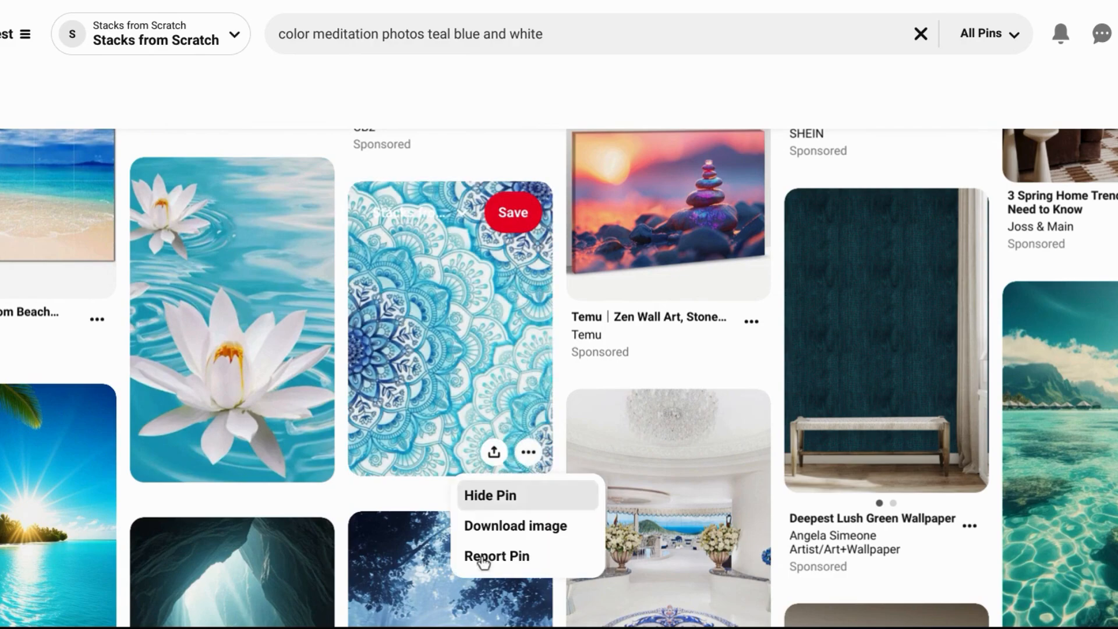
{"action": "left_click", "coordinate": [495, 526]}
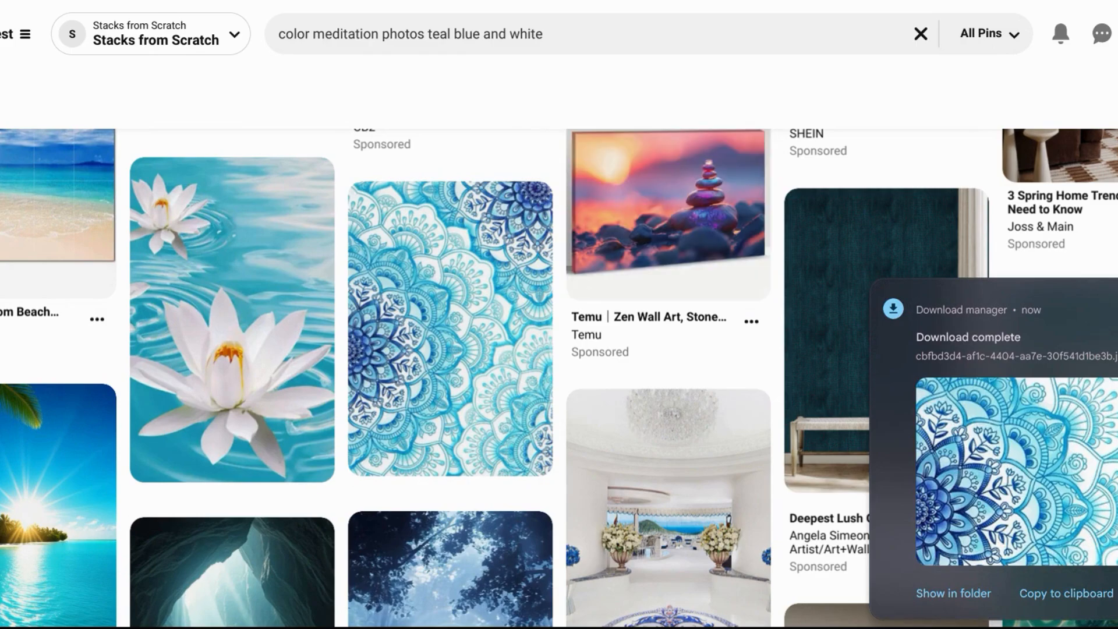
Return to the Canva Brand Kit and upload the recently downloaded mandala pattern image to the Photos section.
{"action": "left_click", "coordinate": [157, 1]}
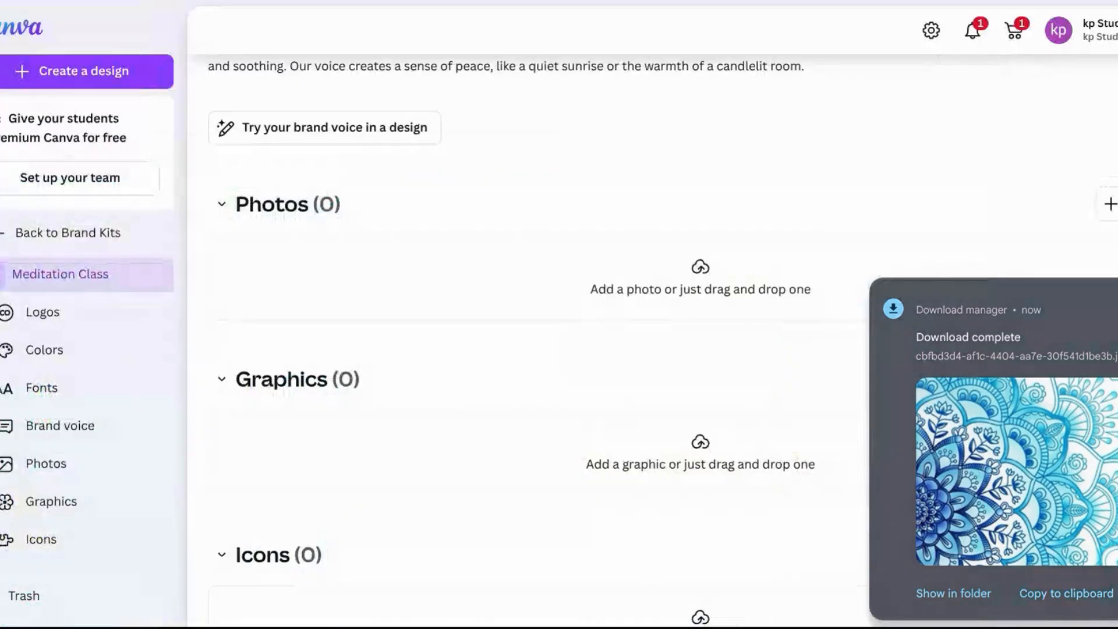
{"action": "left_click", "coordinate": [689, 320]}
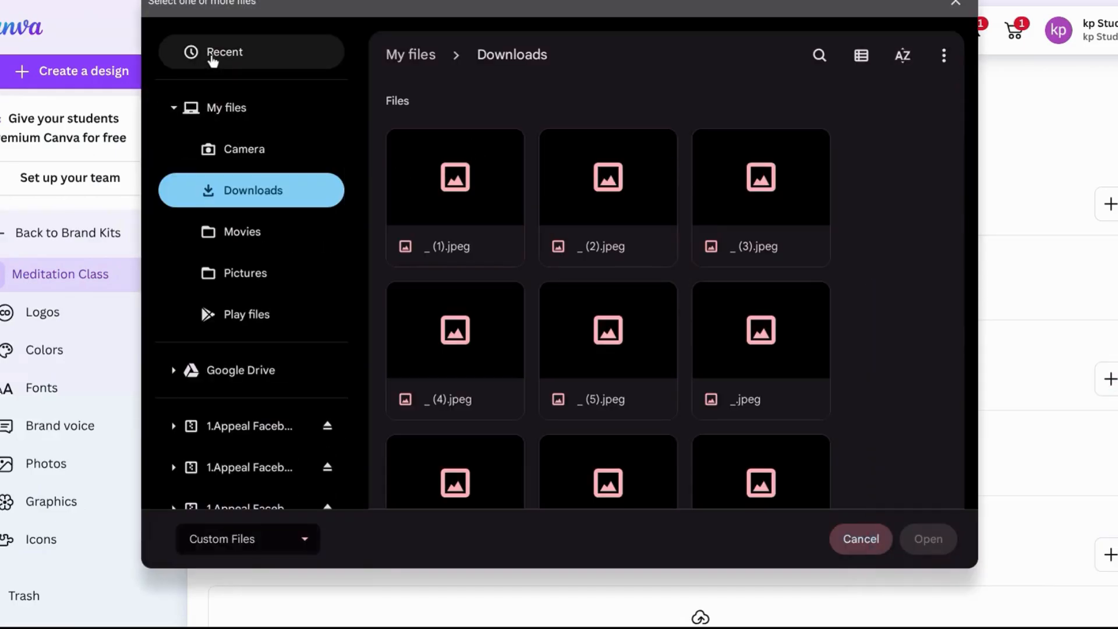
{"action": "left_click", "coordinate": [219, 51]}
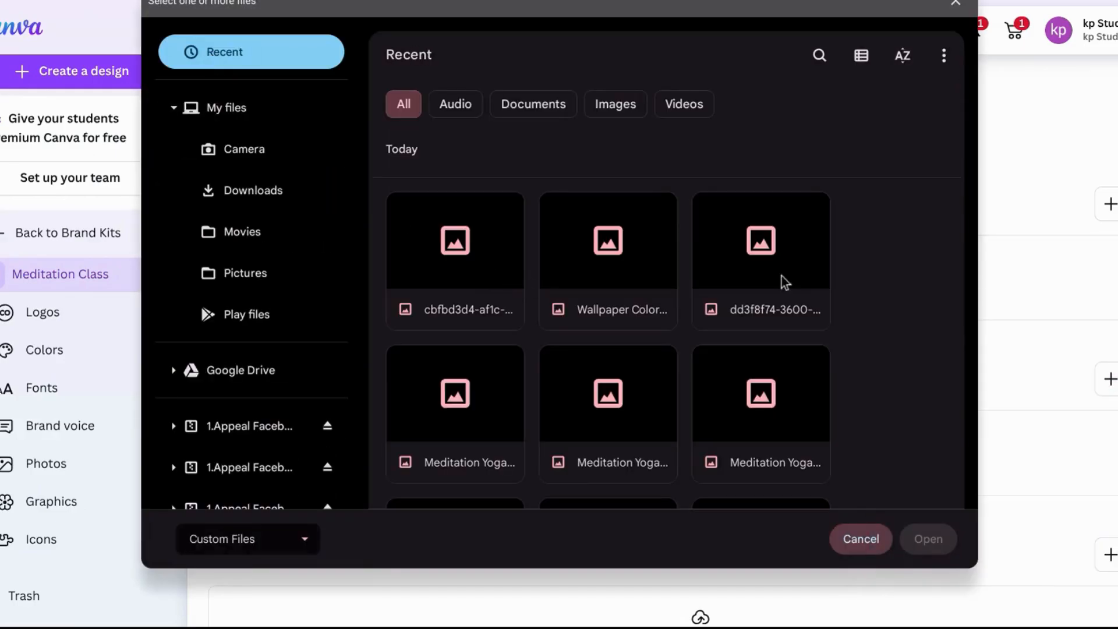
{"action": "left_click", "coordinate": [463, 284]}
{"action": "left_click", "coordinate": [931, 539]}
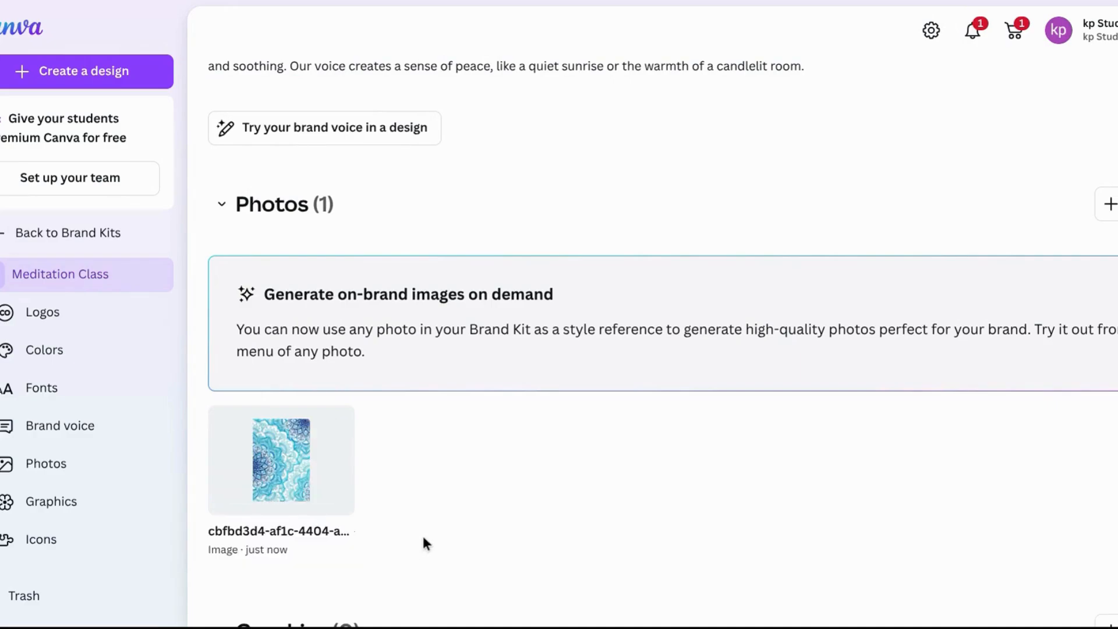
Upload the recently downloaded "Wallpaper Colors" image to the kit's Photos section as a second photo.
{"action": "scroll", "coordinate": [423, 535], "scroll_direction": "down", "scroll_amount": 2}
{"action": "scroll", "coordinate": [423, 535], "scroll_direction": "down", "scroll_amount": 1}
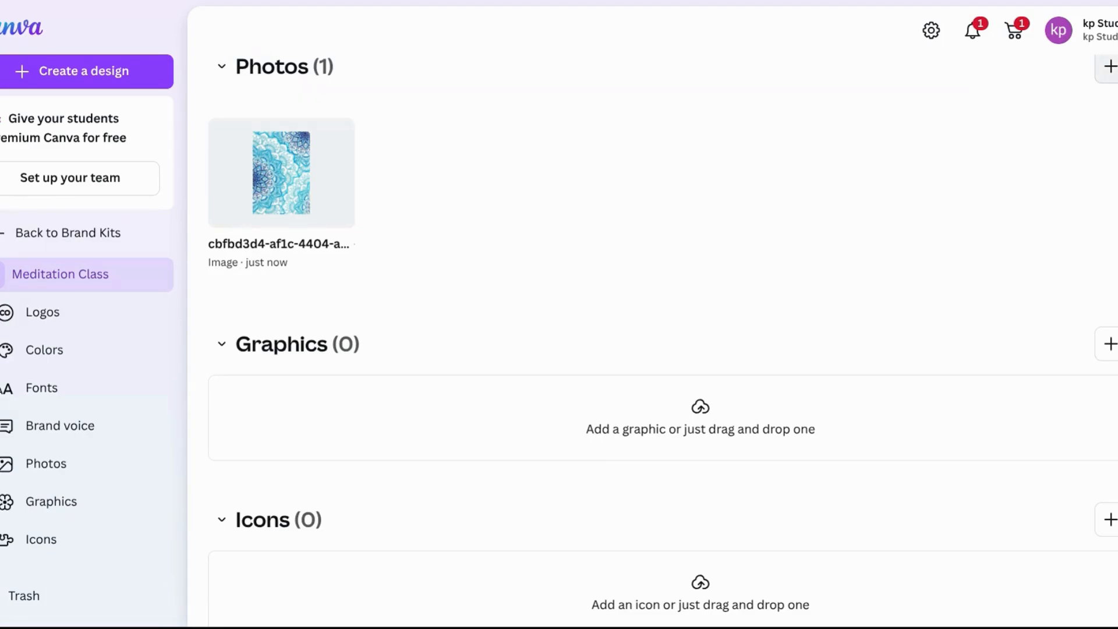
{"action": "left_click", "coordinate": [1110, 65]}
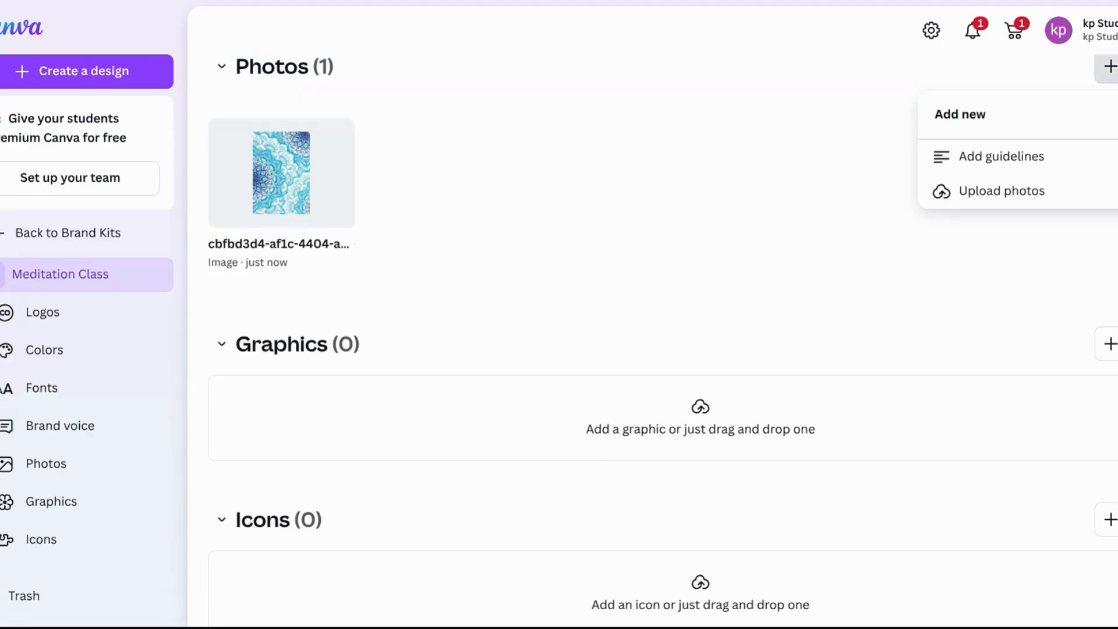
{"action": "left_click", "coordinate": [1003, 190]}
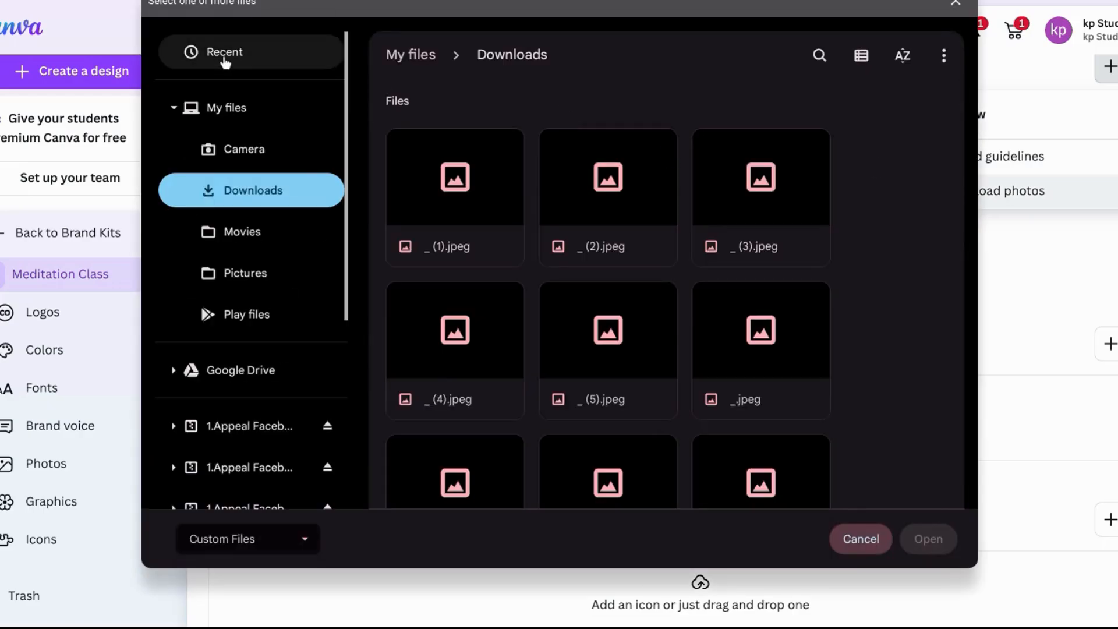
{"action": "left_click", "coordinate": [225, 57]}
{"action": "double_click", "coordinate": [639, 272]}
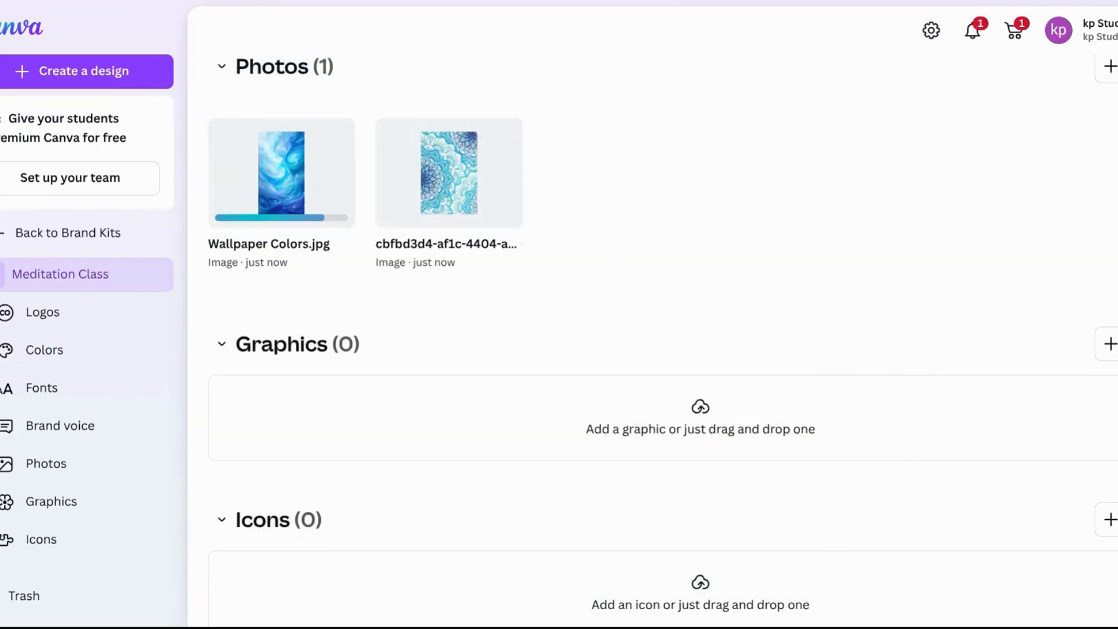
Upload the recent image whose file name starts with "dd3f8f74-3600" to the kit's Photos section as a third photo.
{"action": "left_click", "coordinate": [1110, 66]}
{"action": "left_click", "coordinate": [1011, 195]}
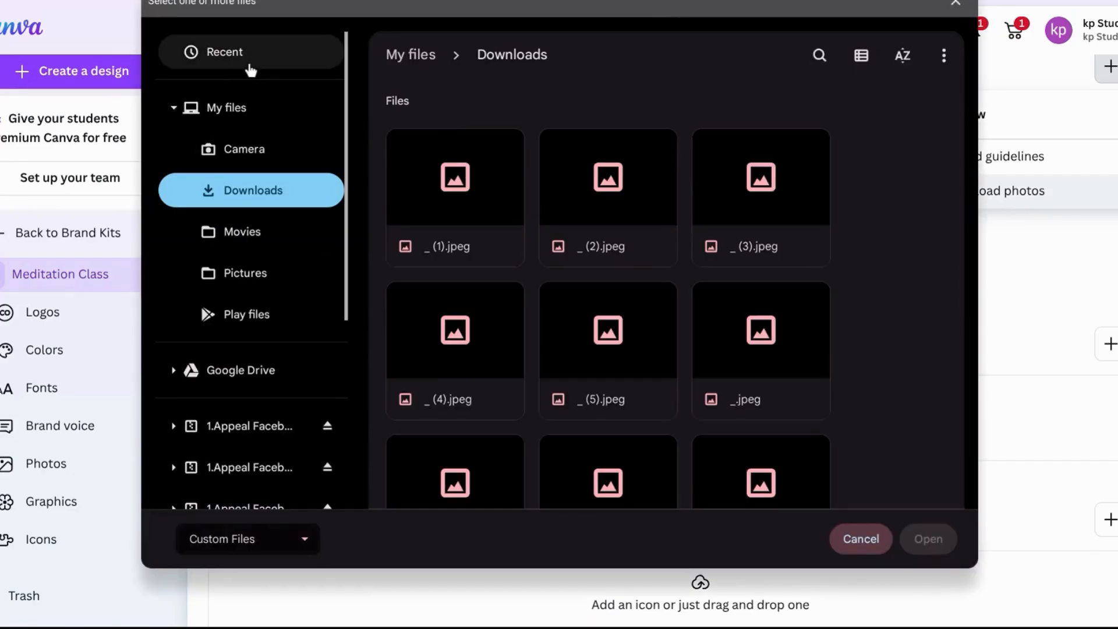
{"action": "left_click", "coordinate": [250, 55]}
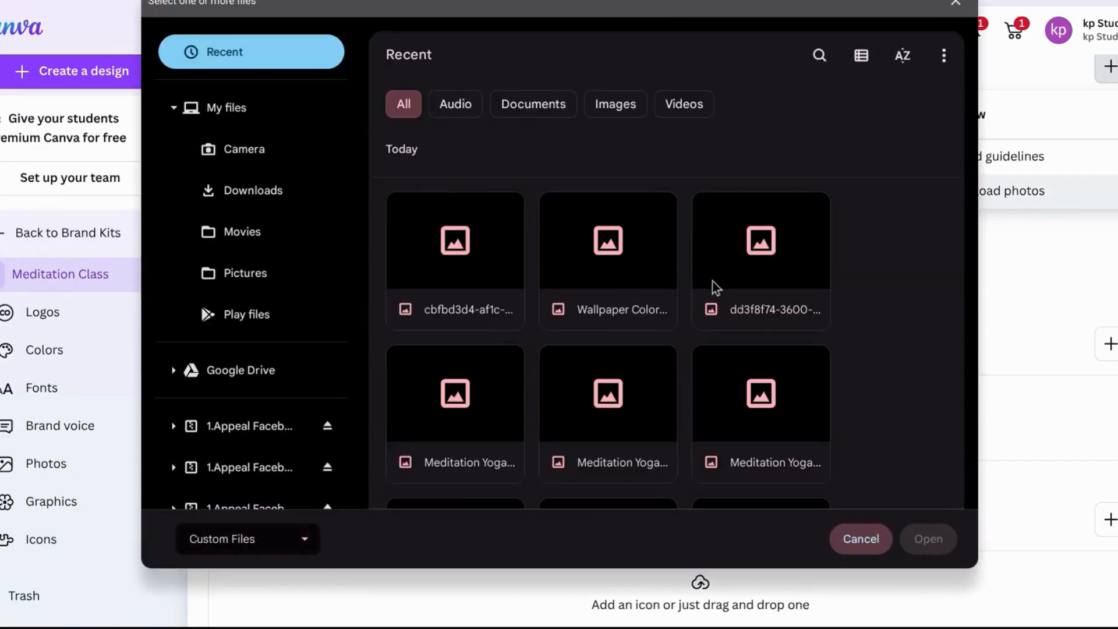
{"action": "left_click", "coordinate": [713, 288]}
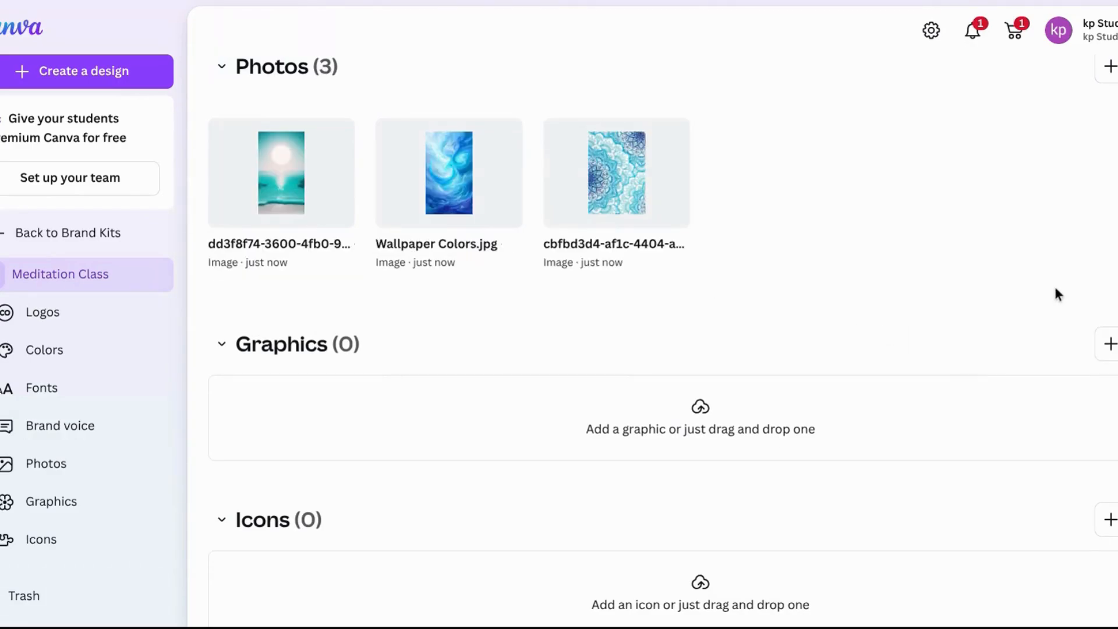
{"action": "scroll", "coordinate": [1055, 288], "scroll_direction": "down", "scroll_amount": 2}
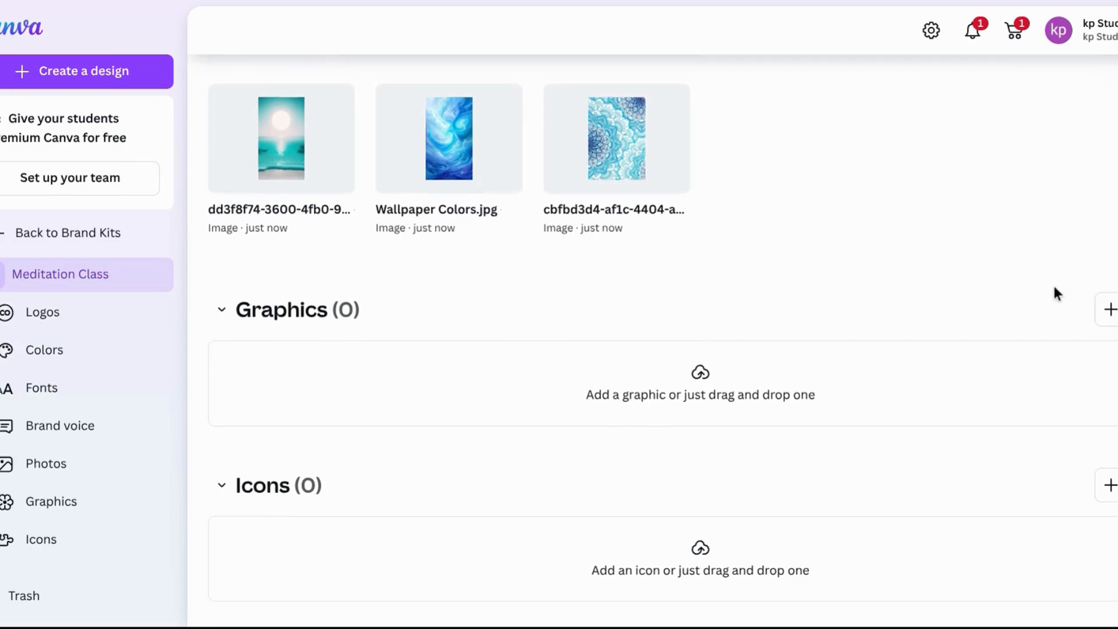
{"action": "scroll", "coordinate": [1057, 293], "scroll_direction": "up", "scroll_amount": 1}
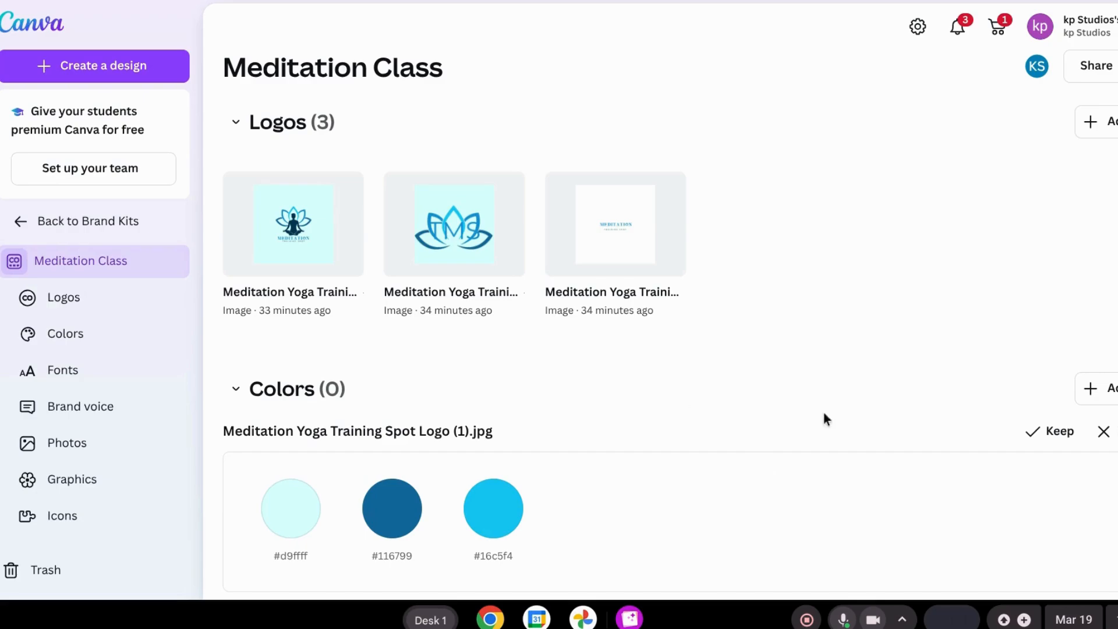
Return to the Brand Kits overview and view the sharing options for the "Meditation Class" kit with the lotus logo, then close them.
{"action": "left_click", "coordinate": [21, 223]}
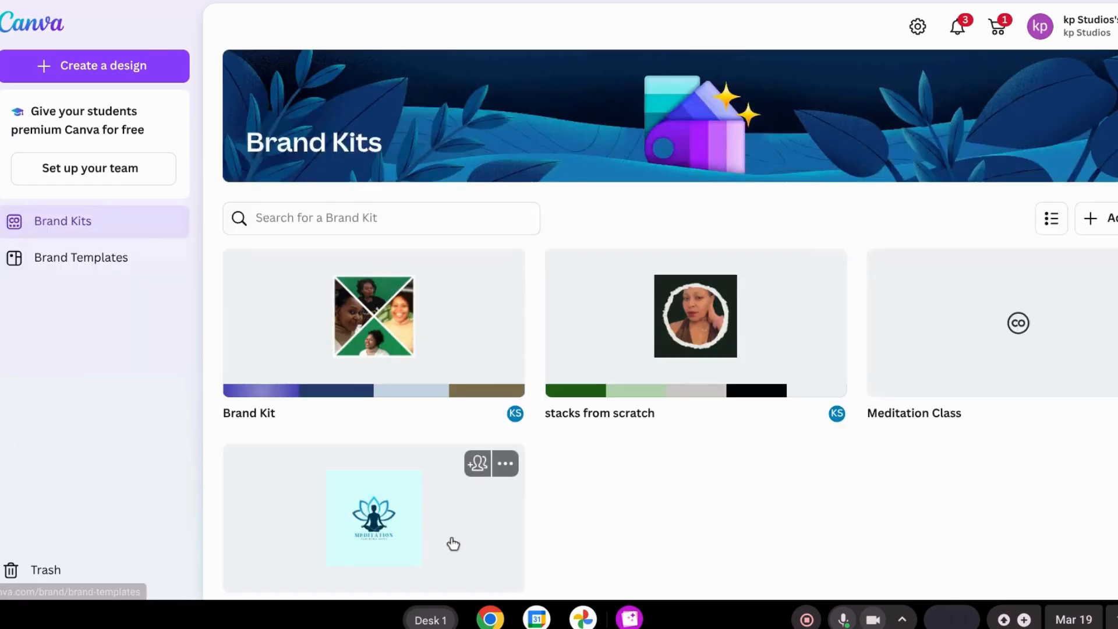
{"action": "left_click", "coordinate": [507, 466]}
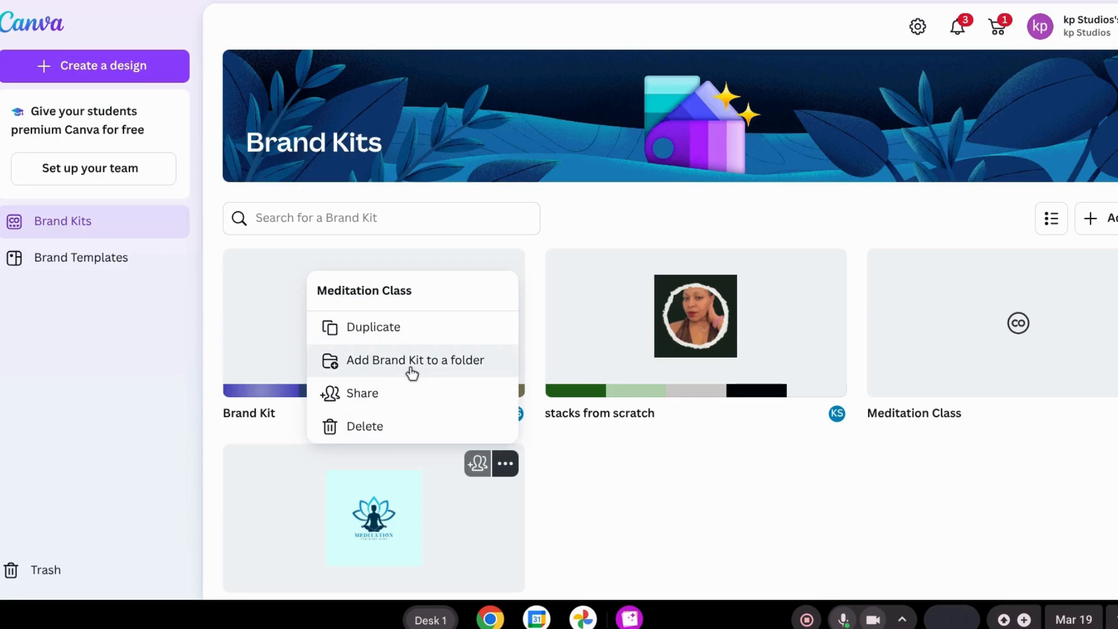
{"action": "left_click", "coordinate": [431, 393]}
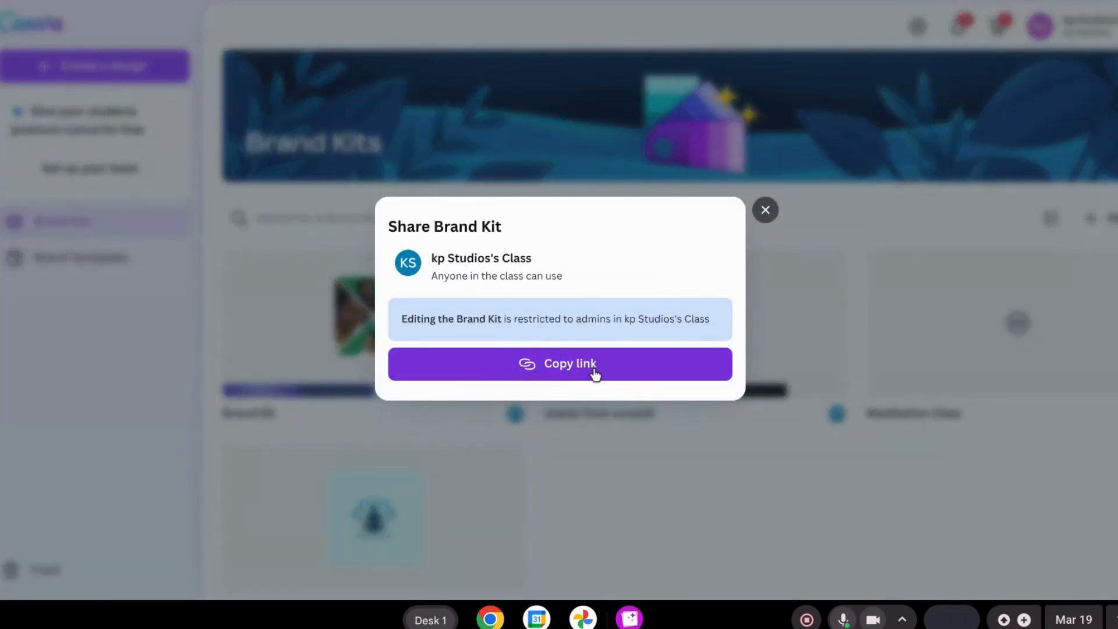
{"action": "left_click", "coordinate": [574, 522]}
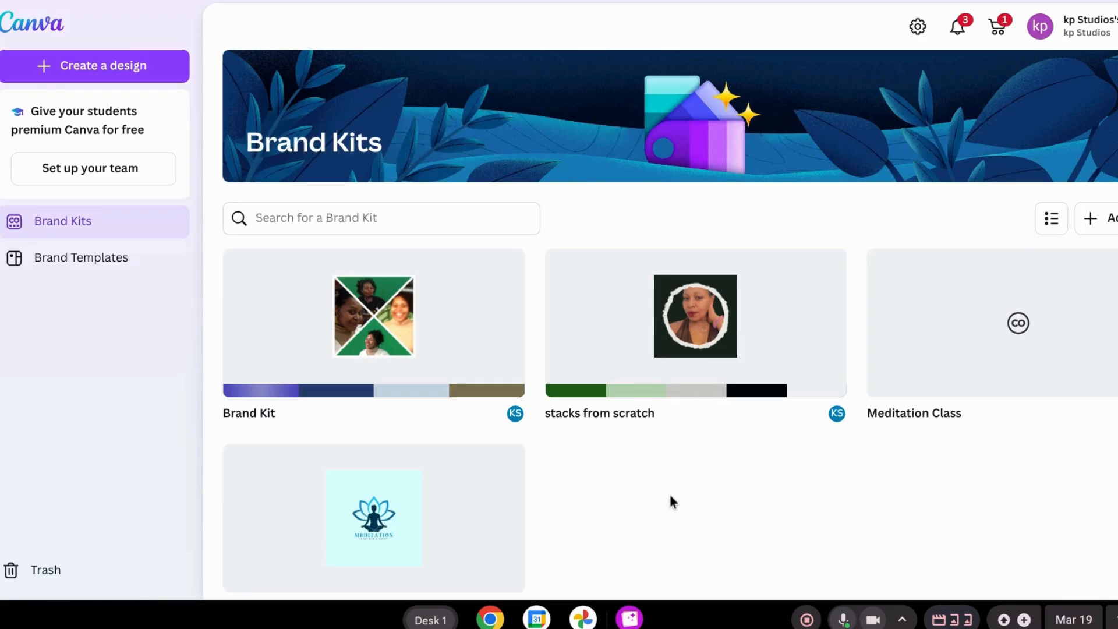
{"action": "scroll", "coordinate": [654, 496], "scroll_direction": "down", "scroll_amount": 2}
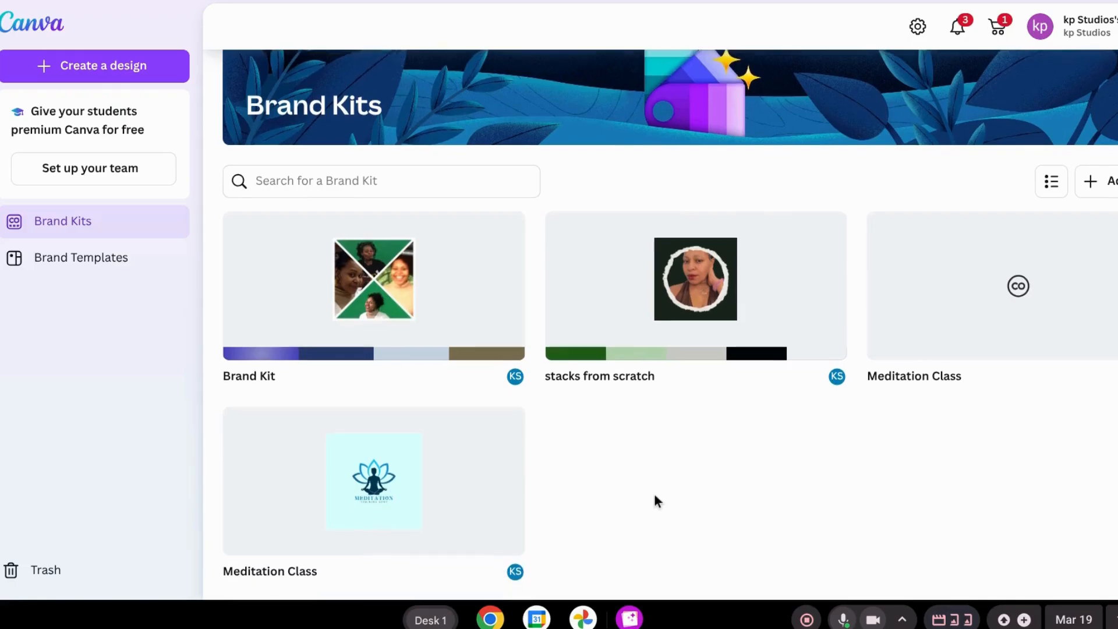